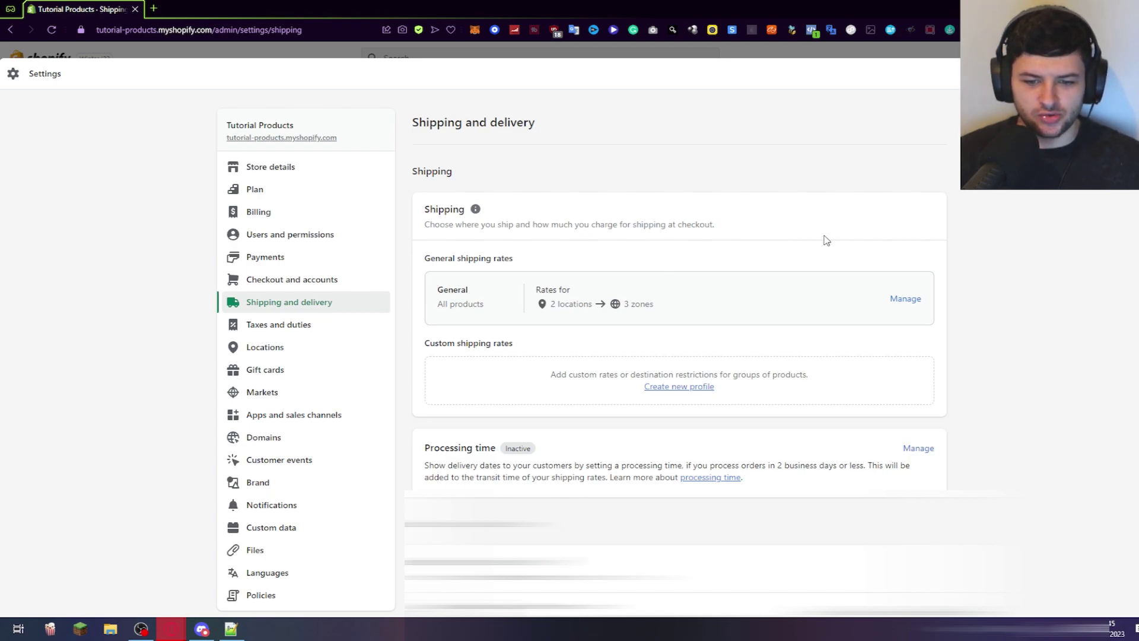
Step: Open the General shipping rates profile and review its shipping zones and rates
scroll(647, 260, "down", 1)
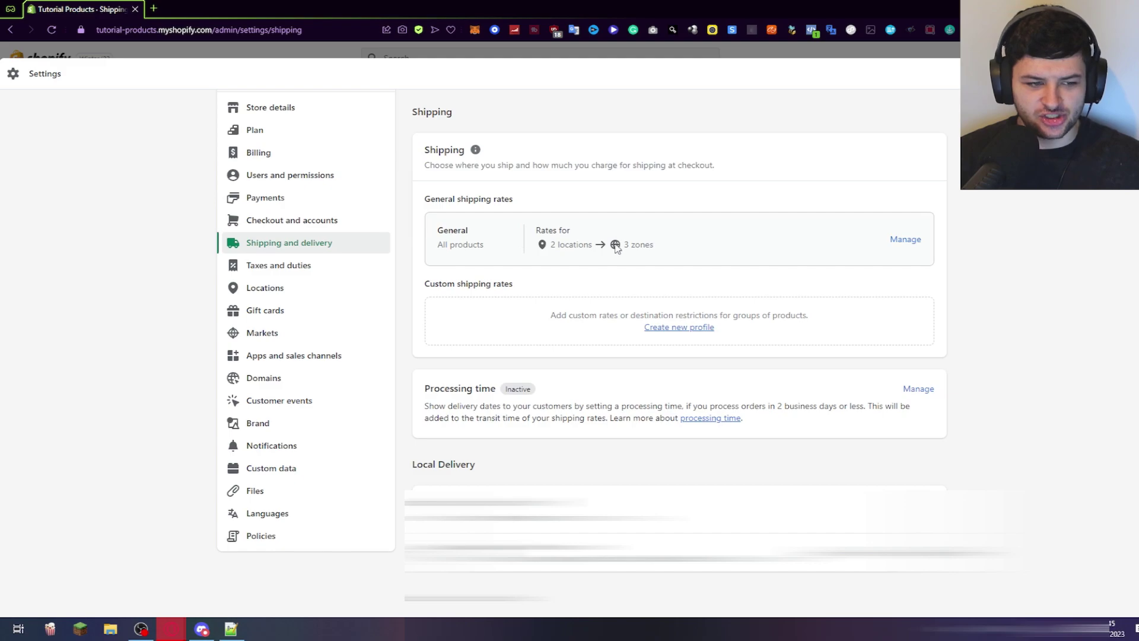
left_click(900, 241)
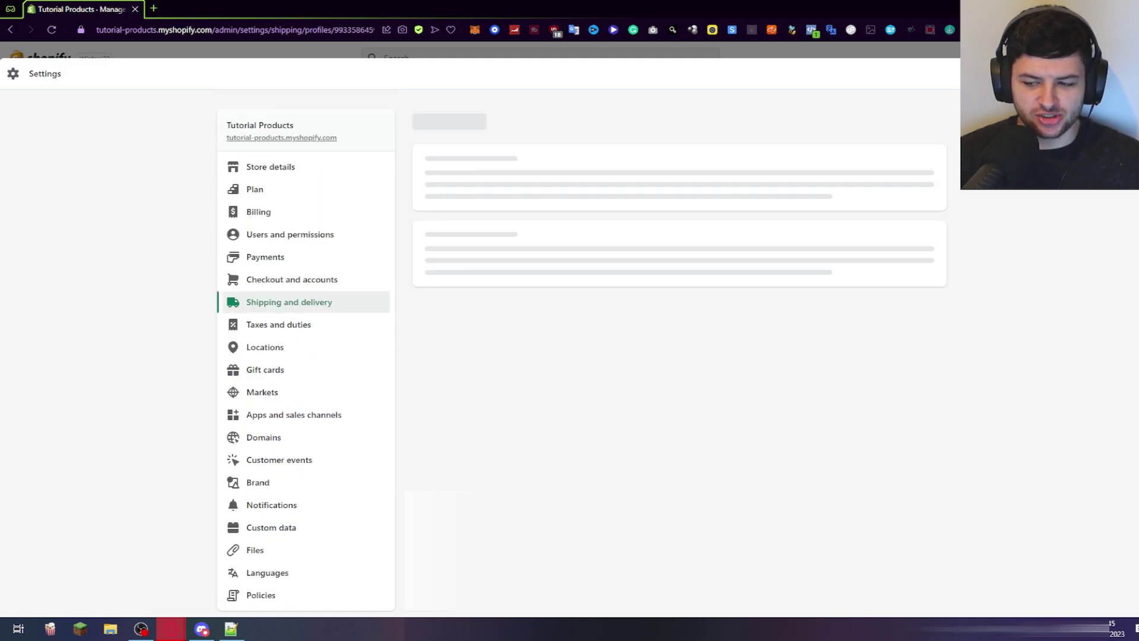
scroll(745, 287, "down", 2)
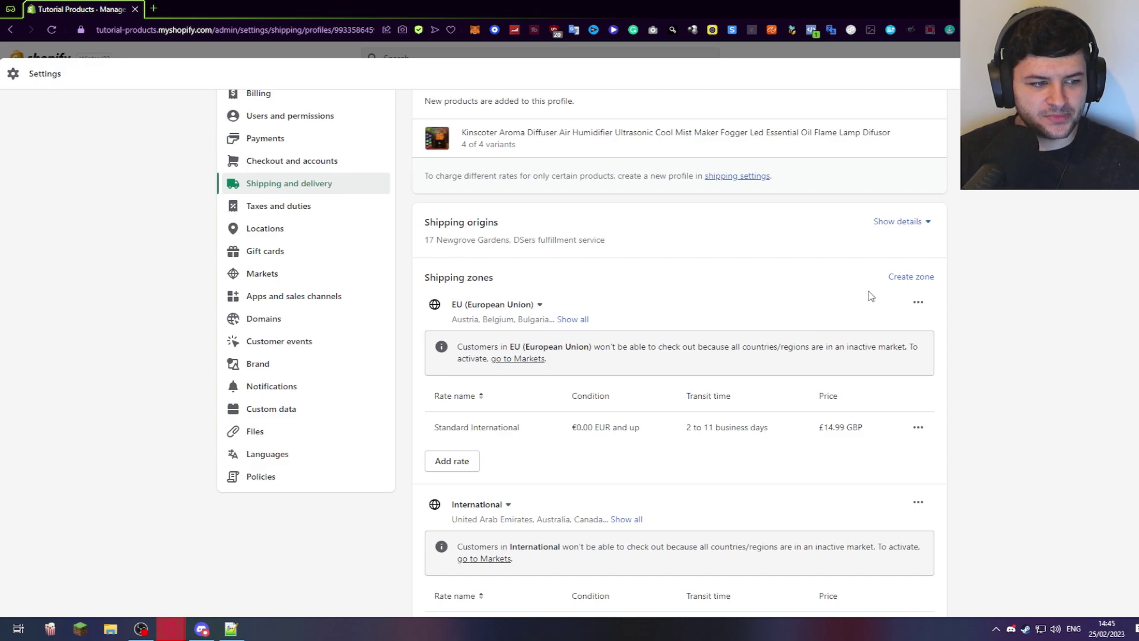
scroll(729, 304, "down", 2)
scroll(729, 305, "down", 4)
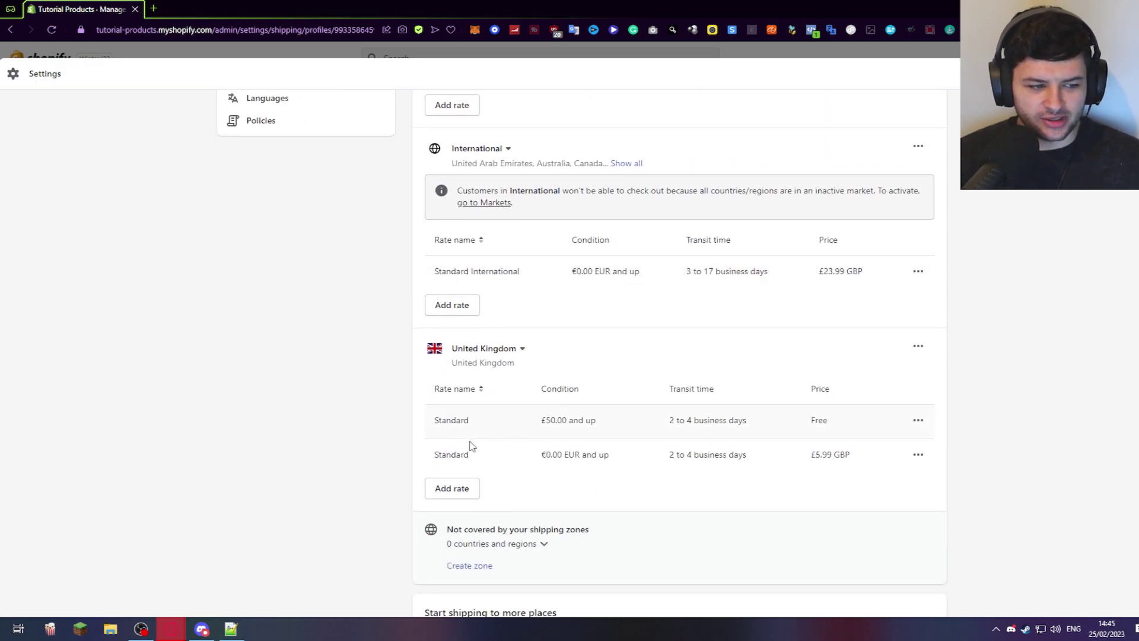
scroll(468, 451, "down", 3)
scroll(745, 359, "up", 9)
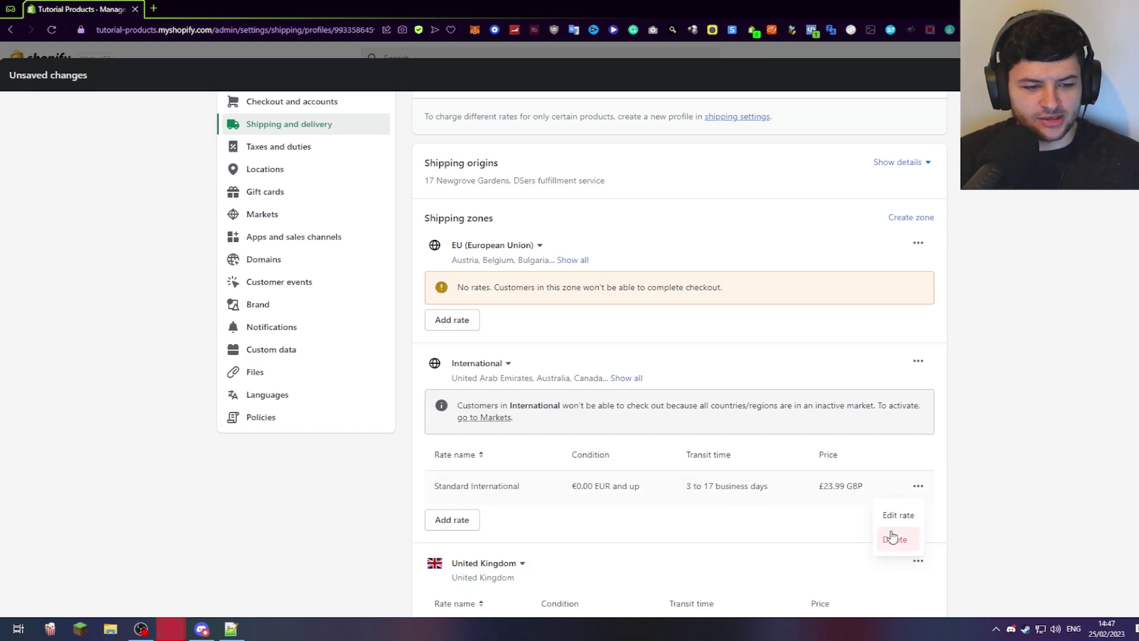
Step: Delete the International zone's Standard International rate and remove the whole United Kingdom shipping zone
left_click(891, 537)
scroll(890, 420, "down", 1)
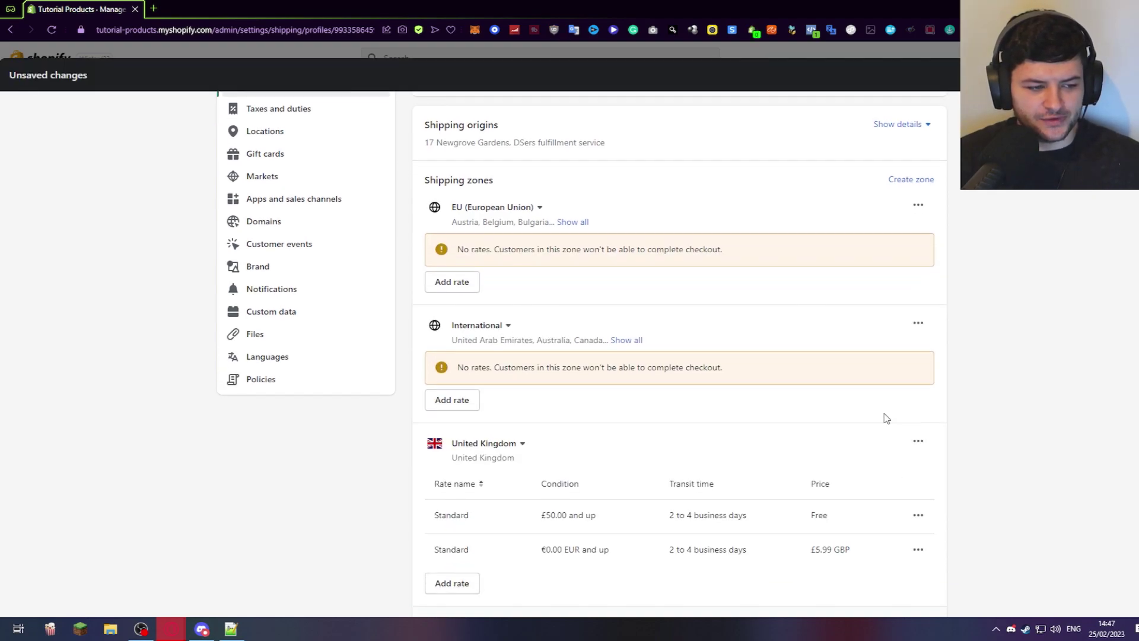
left_click(917, 418)
left_click(894, 484)
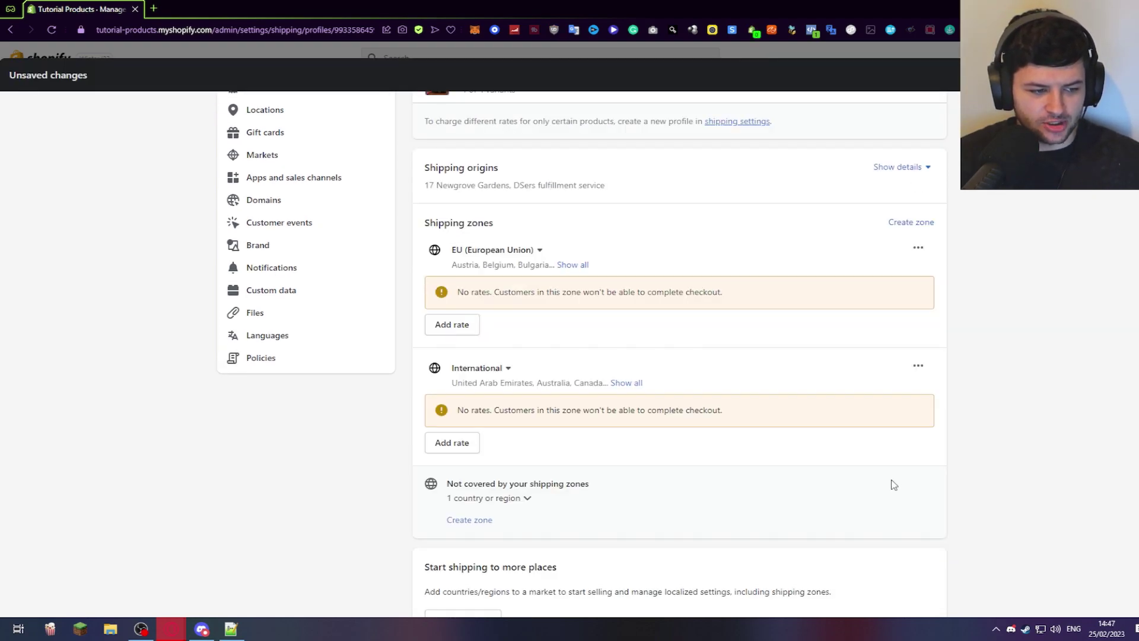
Step: Delete the International and EU (European Union) shipping zones from the profile
scroll(599, 338, "down", 3)
scroll(540, 333, "up", 4)
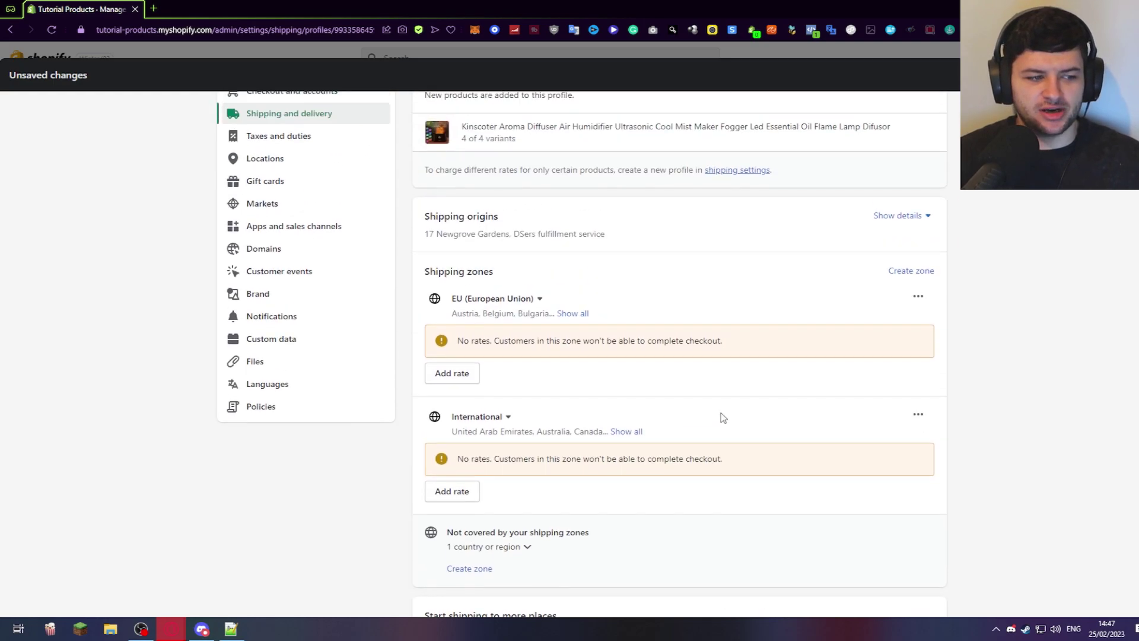
left_click(918, 424)
left_click(895, 479)
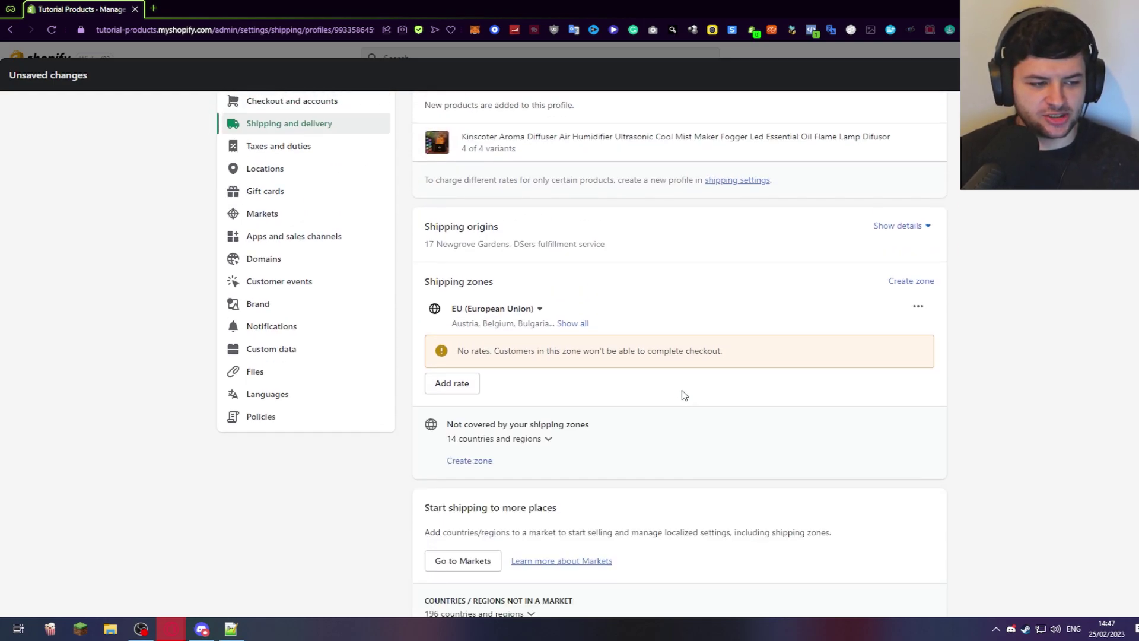
left_click(918, 306)
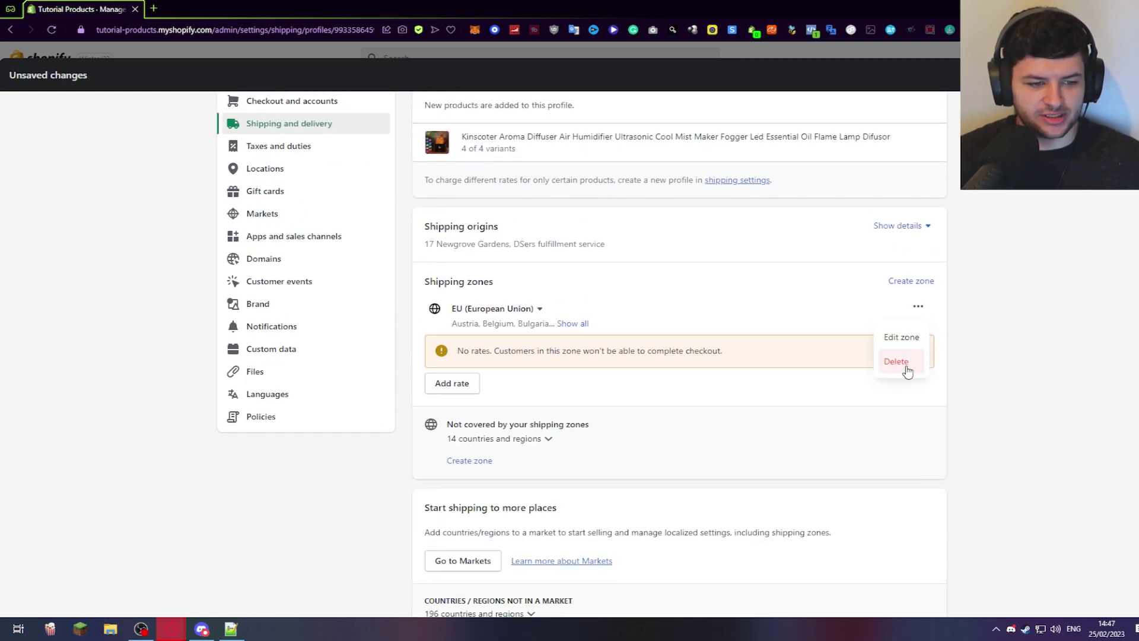
left_click(896, 361)
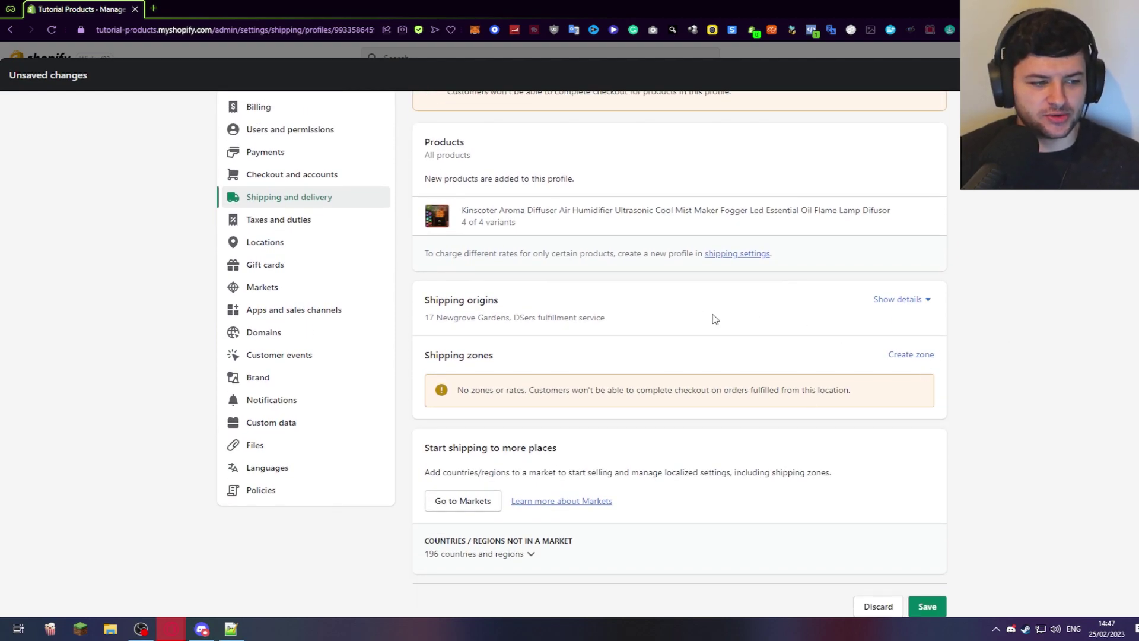
Step: Start a new shipping zone and name it "Global"
left_click(903, 356)
left_click(452, 171)
type("cdvcdddcdd")
key("ctrl+a")
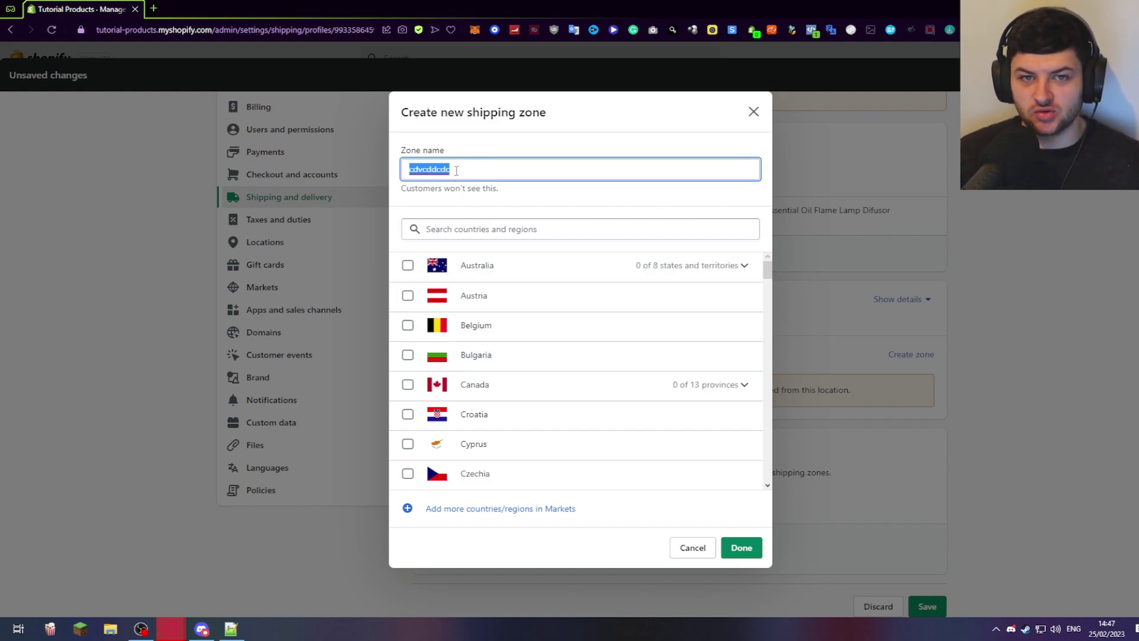
type("Wor")
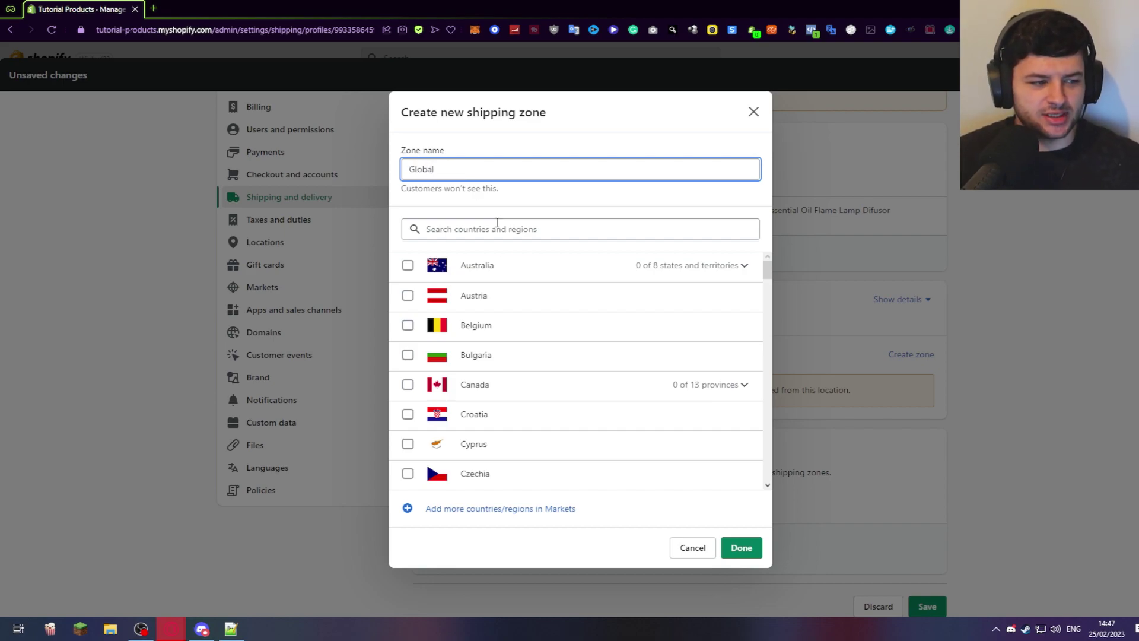
left_click(545, 200)
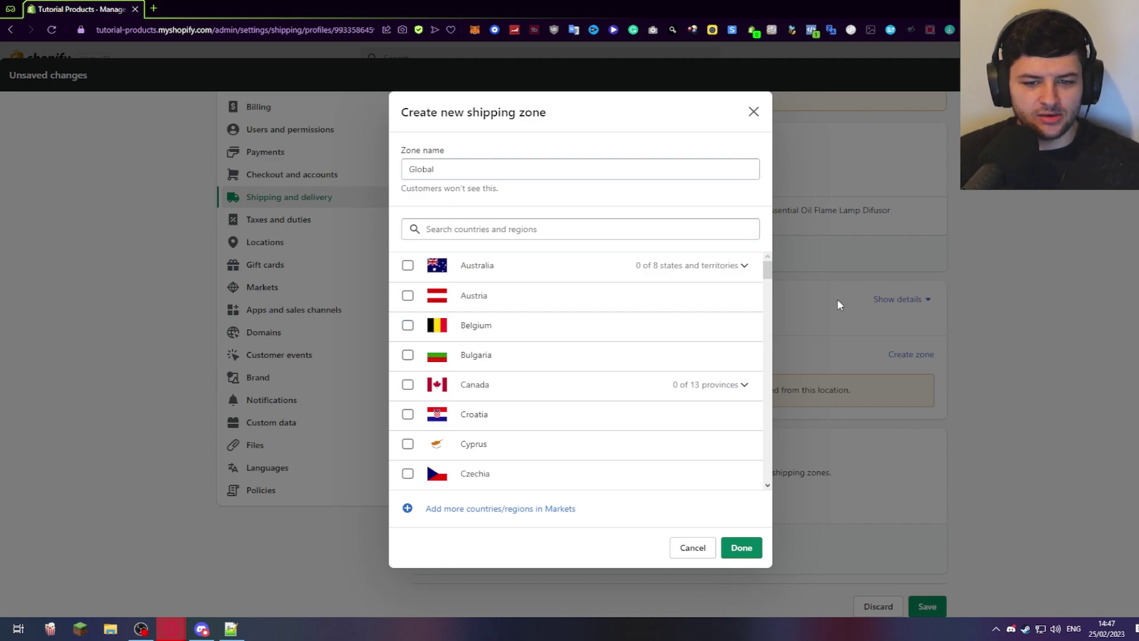
Step: Include every listed country from Australia through Estonia in the Global zone
scroll(474, 338, "down", 2)
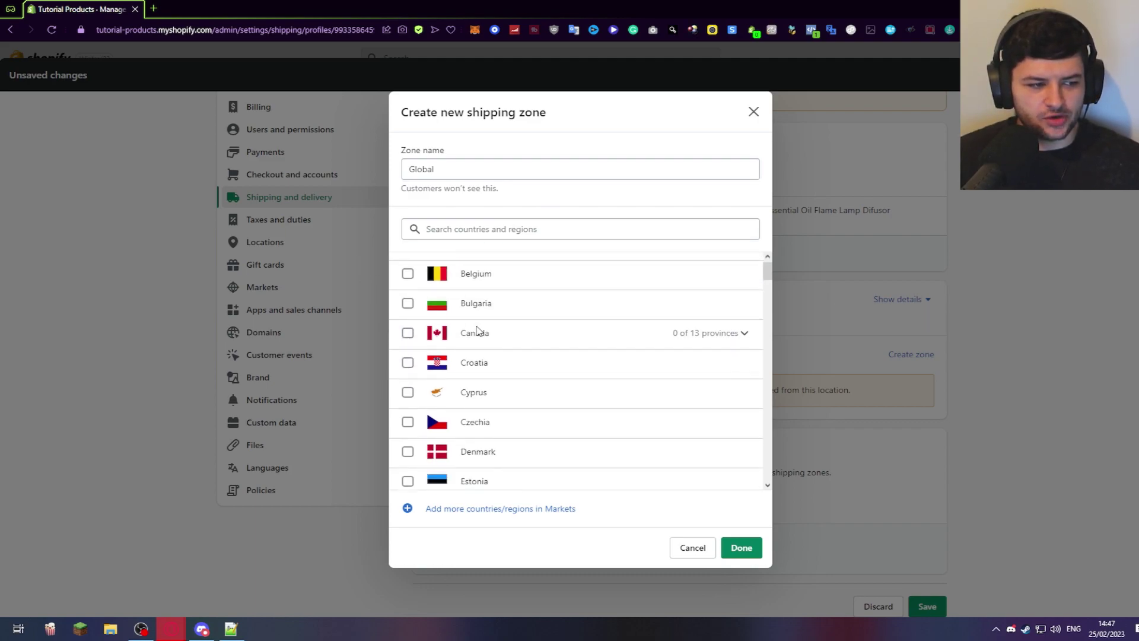
scroll(534, 350, "down", 4)
scroll(493, 343, "up", 5)
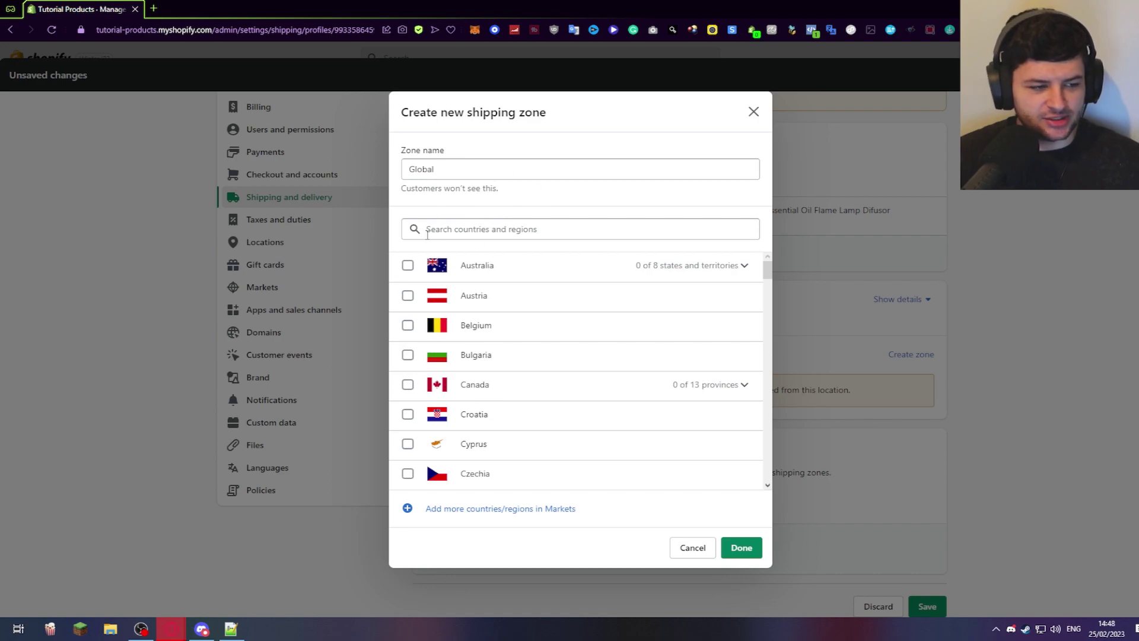
left_click(408, 265)
left_click(408, 295)
left_click(408, 325)
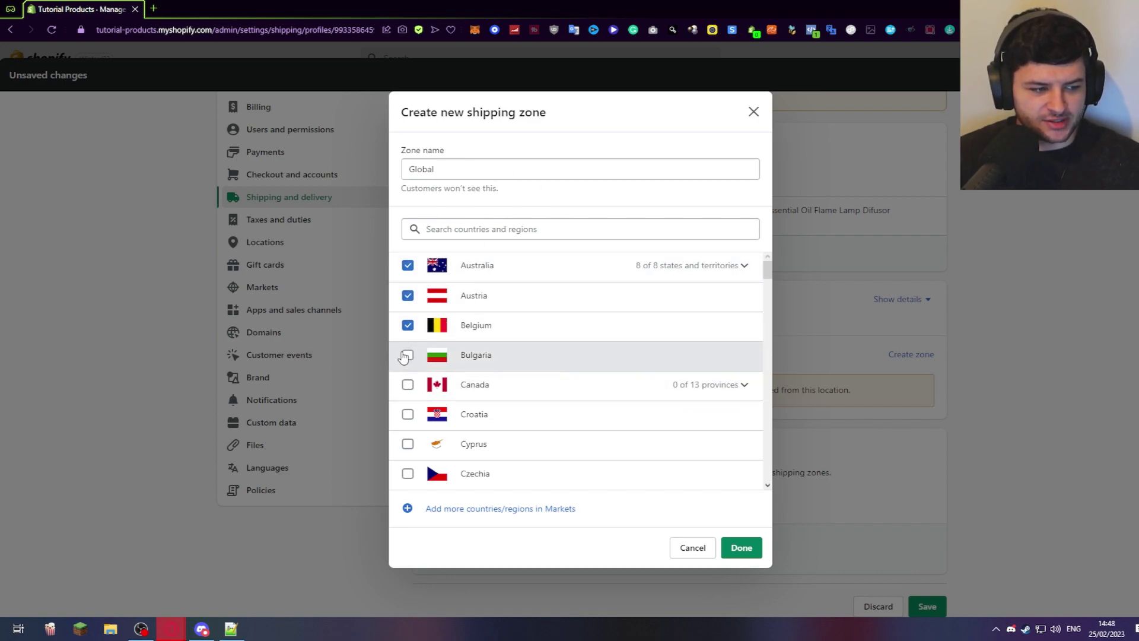
left_click(408, 384)
left_click(407, 414)
left_click(407, 444)
left_click(407, 354)
scroll(408, 362, "down", 1)
left_click(407, 415)
left_click(407, 443)
left_click(408, 473)
Step: Add Finland, France, Germany, Greece, Hong Kong SAR and Hungary to the Global zone
scroll(427, 416, "down", 3)
left_click(408, 325)
left_click(408, 354)
left_click(407, 385)
left_click(407, 414)
left_click(407, 444)
left_click(407, 474)
Step: Add the countries from Ireland through Luxembourg to the Global zone, including Israel, Italy, Japan, Latvia and Lithuania
scroll(487, 391, "down", 1)
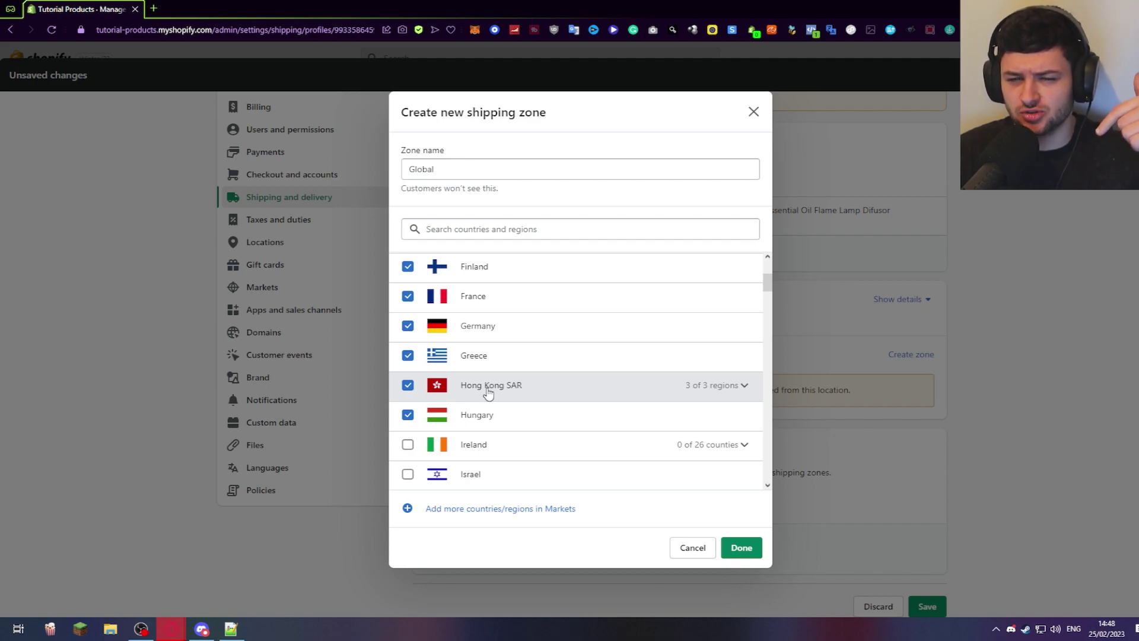
scroll(522, 364, "down", 2)
left_click(407, 325)
left_click(407, 355)
left_click(408, 384)
left_click(408, 414)
scroll(408, 410, "down", 1)
left_click(408, 383)
left_click(408, 411)
scroll(407, 403, "down", 1)
left_click(408, 385)
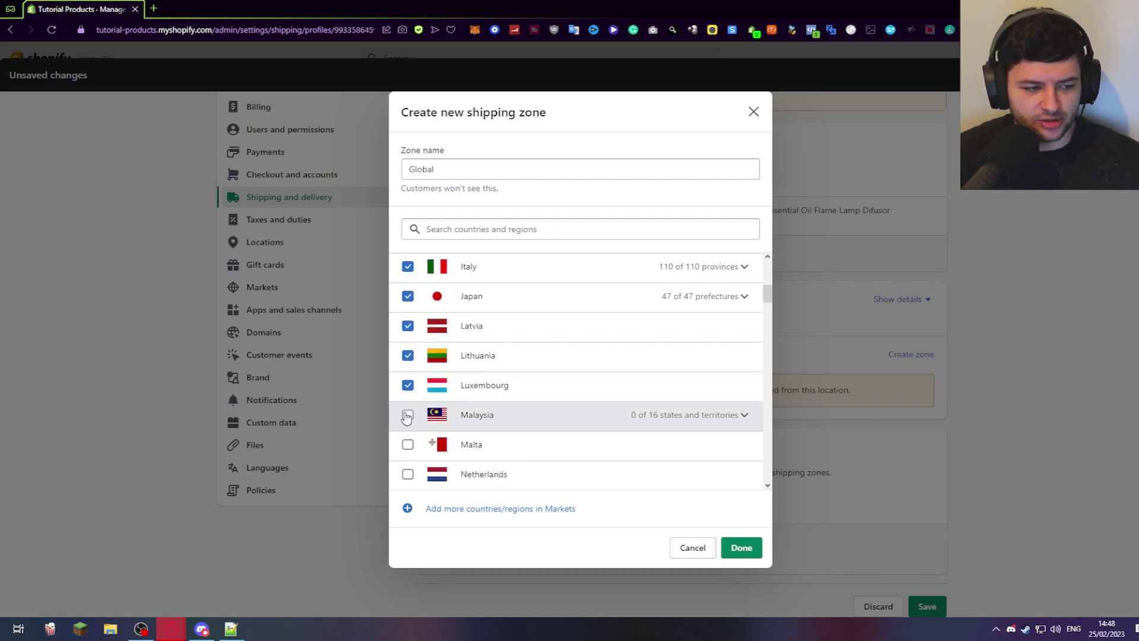
Step: Add Malaysia, Malta, Netherlands, New Zealand, Norway, Poland and Portugal to the Global zone
left_click(407, 414)
scroll(407, 414, "down", 1)
left_click(407, 325)
left_click(407, 355)
left_click(408, 385)
left_click(407, 415)
scroll(407, 415, "down", 1)
left_click(408, 384)
left_click(407, 414)
Step: Add Romania, Singapore, Slovakia, Slovenia and South Korea to the Global zone
scroll(407, 403, "down", 1)
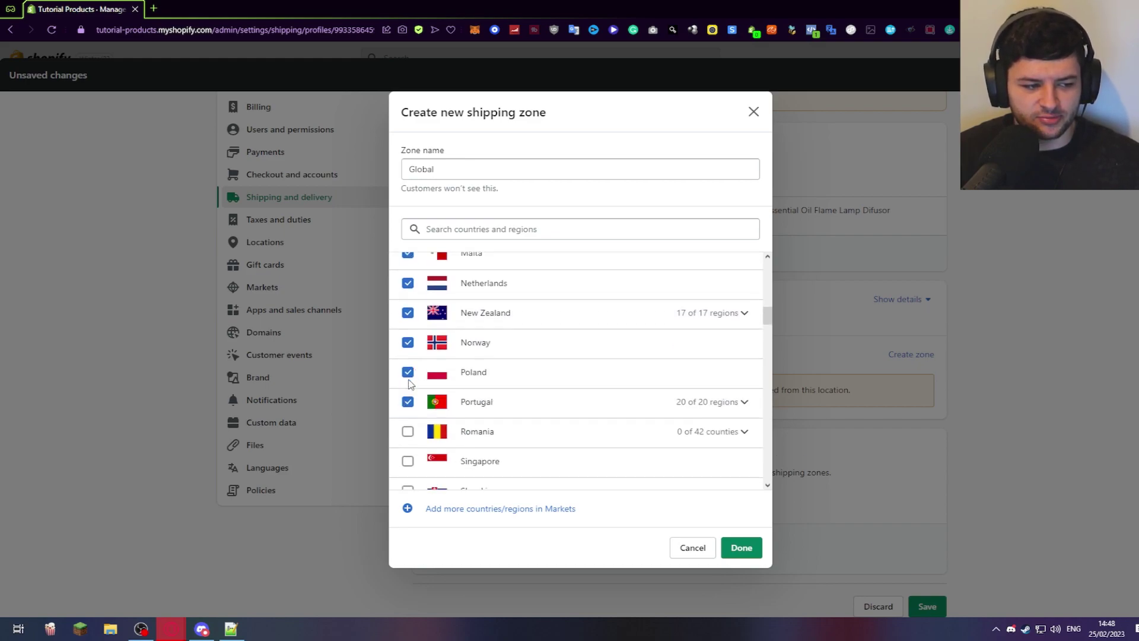
left_click(408, 387)
left_click(407, 417)
scroll(407, 403, "down", 1)
left_click(408, 385)
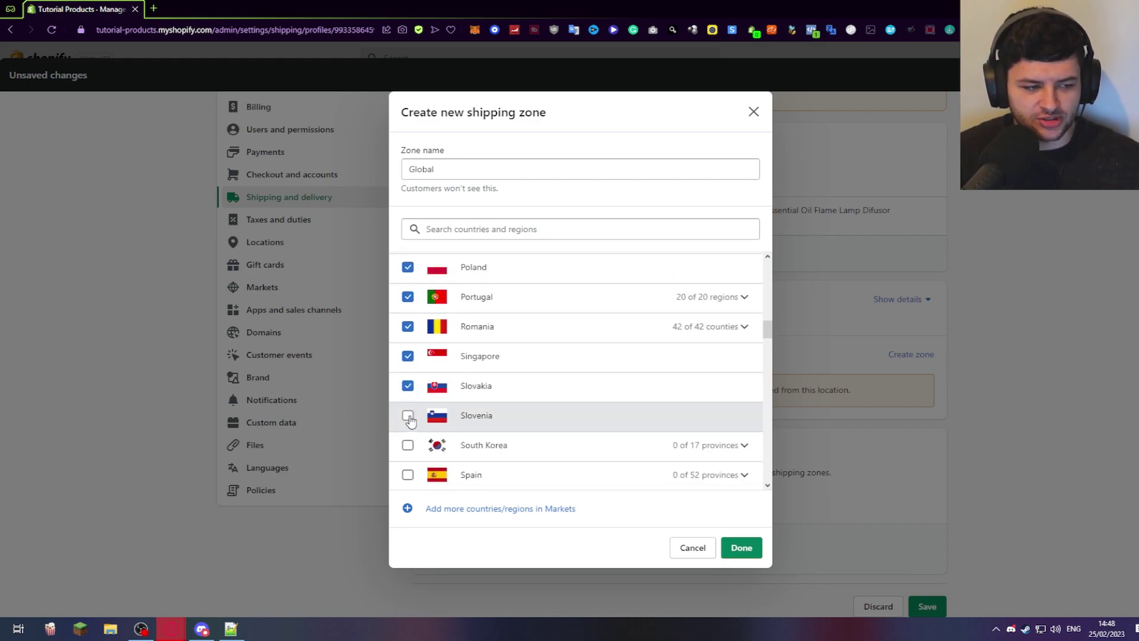
left_click(407, 415)
left_click(407, 445)
Step: Add Spain, Sweden, Switzerland, United Arab Emirates, United Kingdom and United States, and finish creating the Global zone
scroll(408, 427, "down", 2)
left_click(408, 356)
left_click(408, 385)
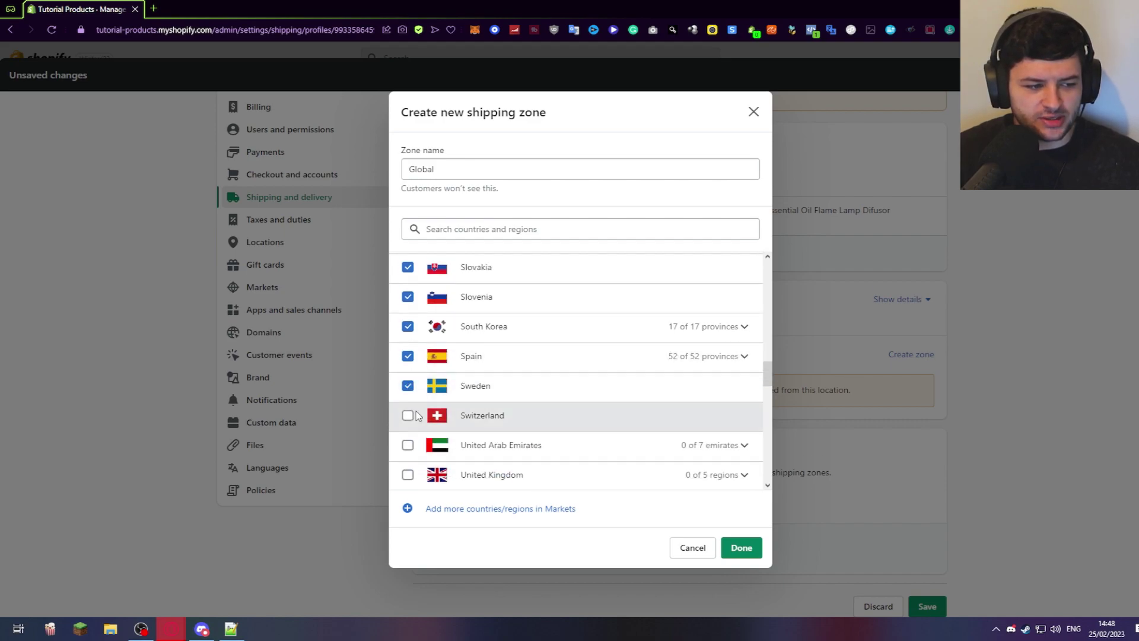
scroll(408, 404, "down", 1)
left_click(407, 384)
left_click(407, 414)
left_click(408, 444)
left_click(408, 473)
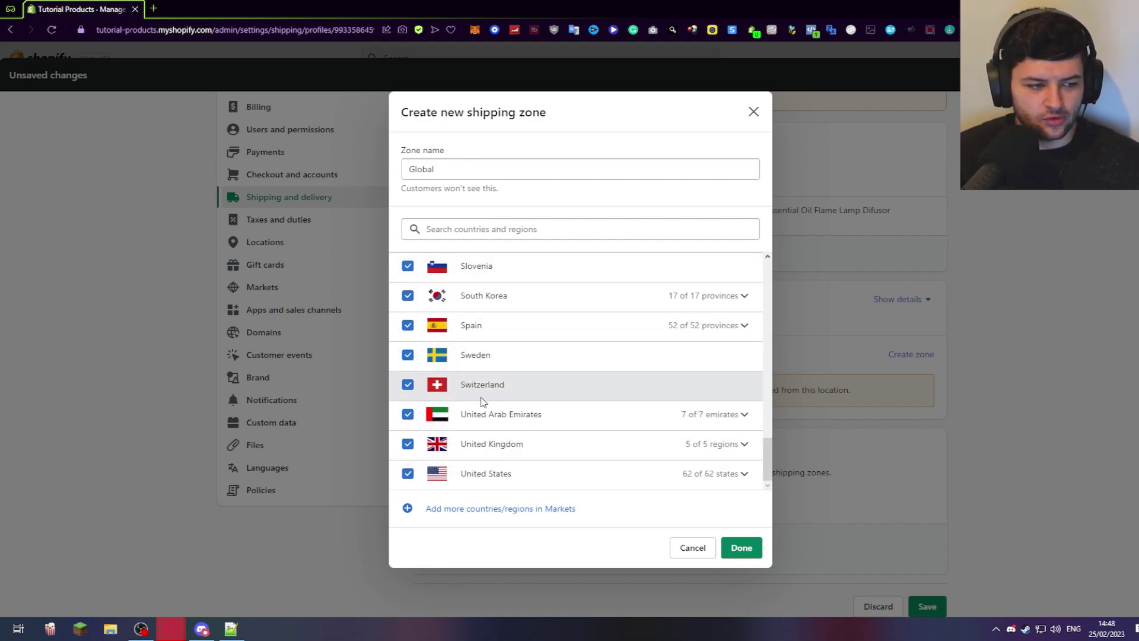
left_click(740, 547)
Step: Start adding a self-set rate named "Shipping Insured" to the Global zone
scroll(539, 350, "down", 2)
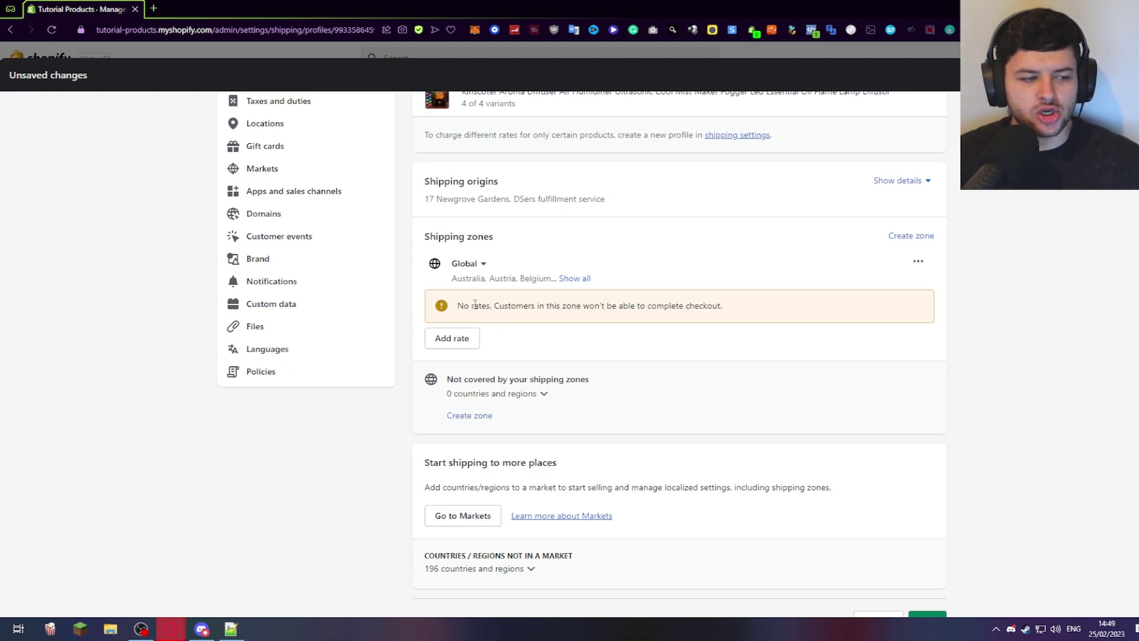
left_click(461, 344)
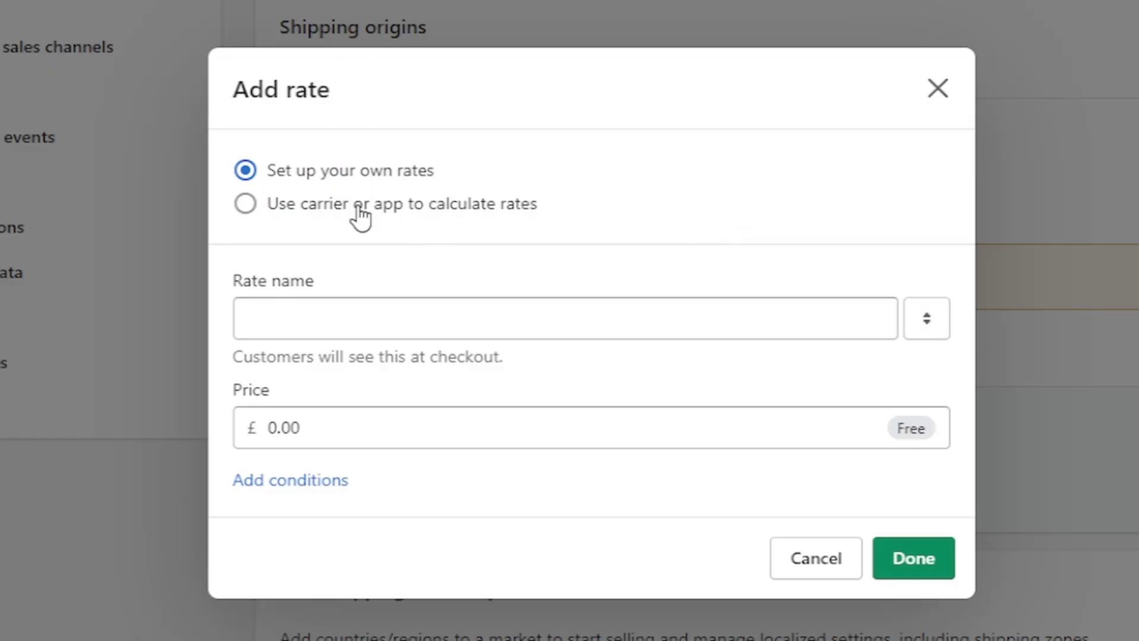
left_click(417, 326)
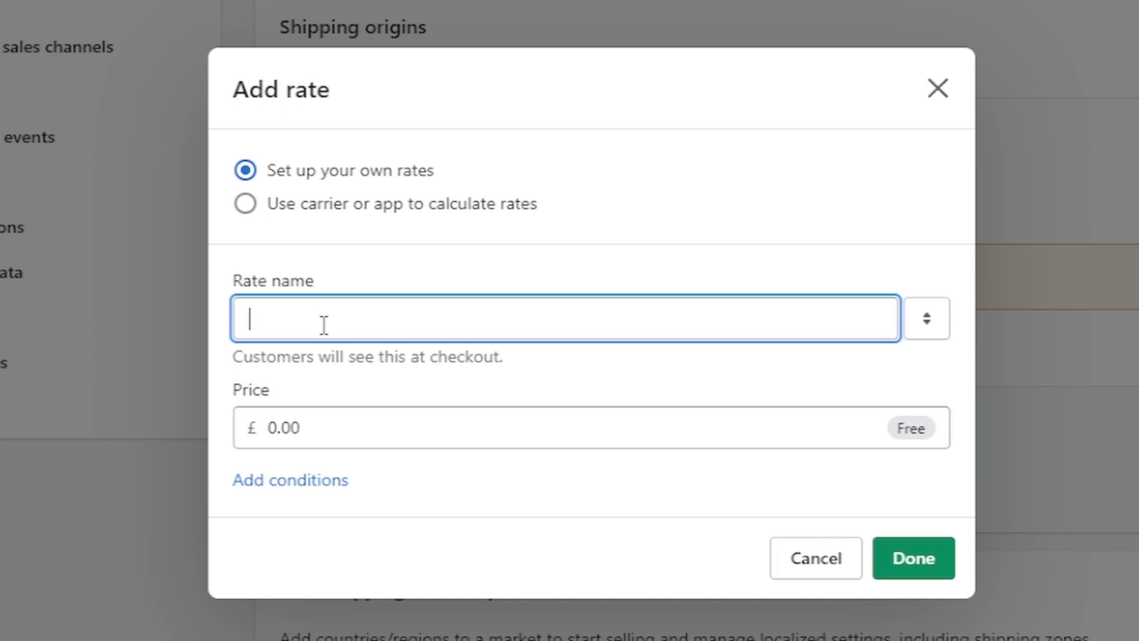
type("Shipping In")
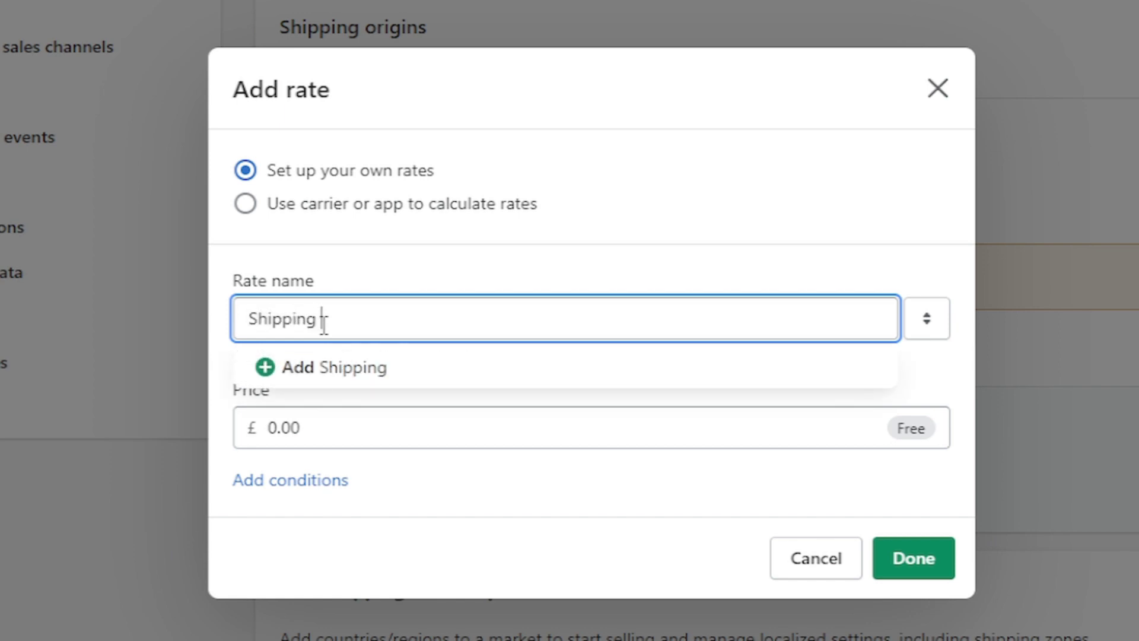
type("sured")
Step: Set the price of the Shipping Insured rate to £5.99
key("Tab")
key("Tab")
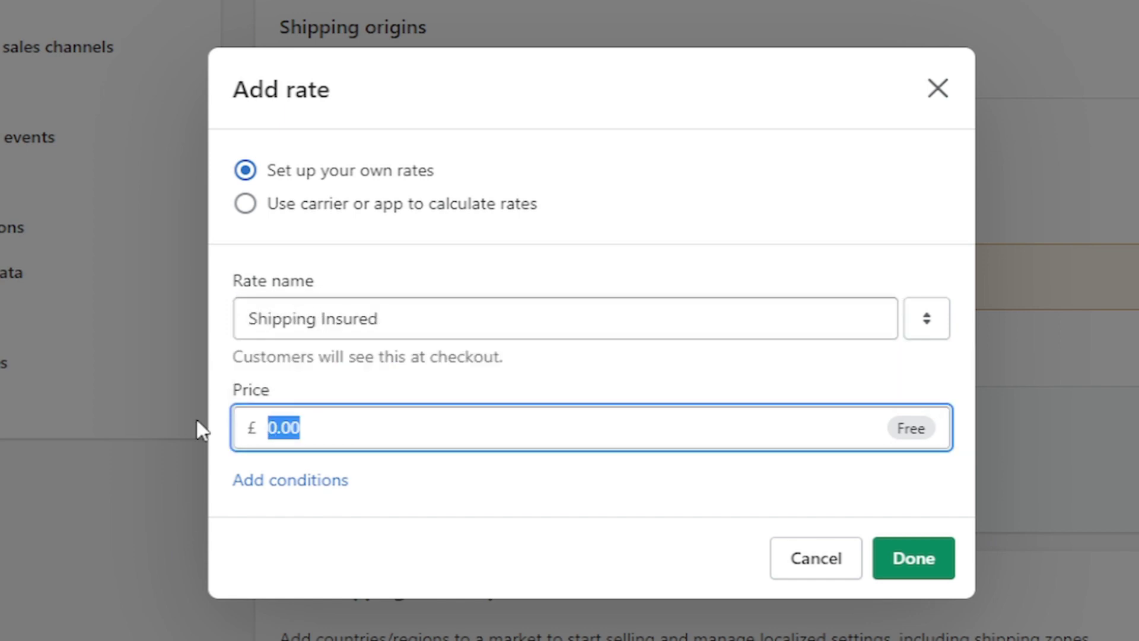
left_click_drag(313, 426, 122, 415)
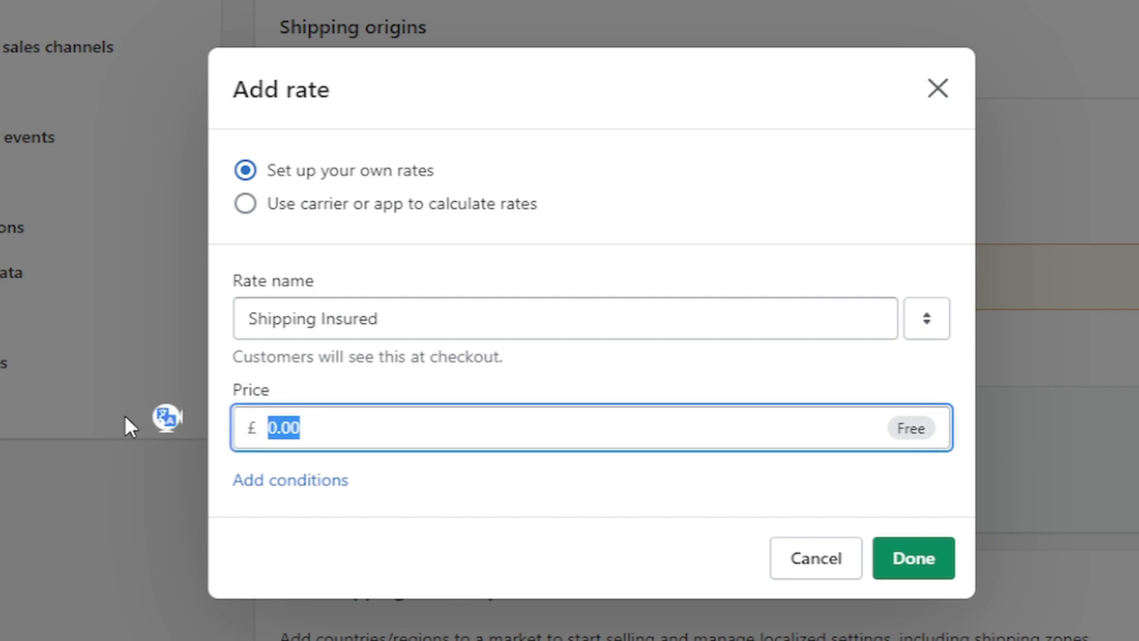
type("5.99")
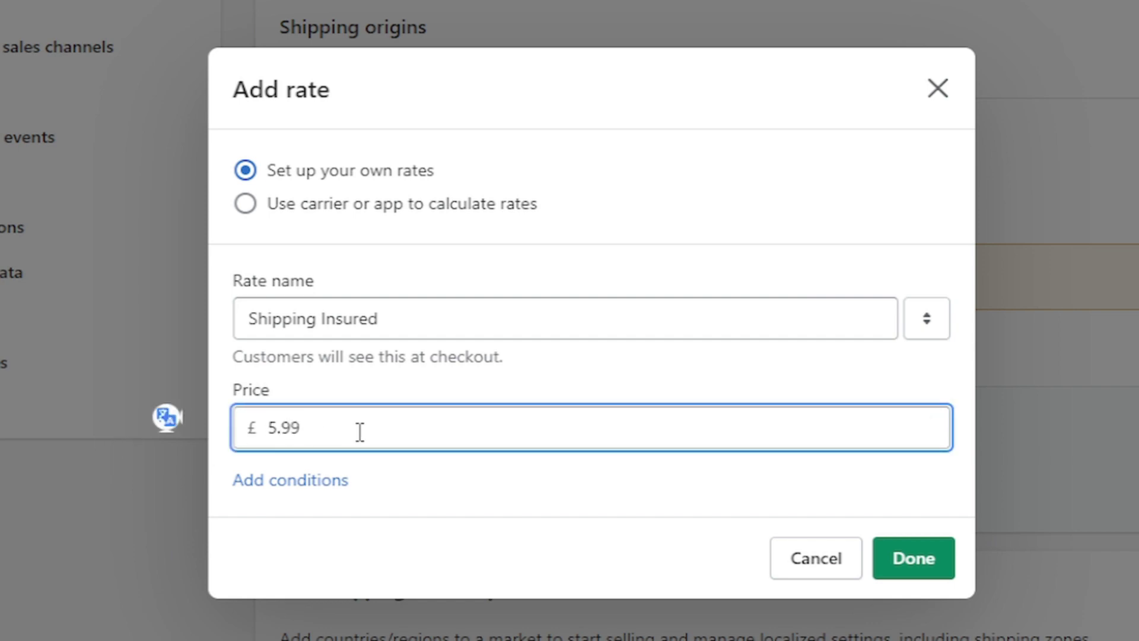
Step: Clear the price to make the rate free and add it to the Global zone
left_click(444, 401)
key("Tab")
key("BackSpace")
left_click(433, 384)
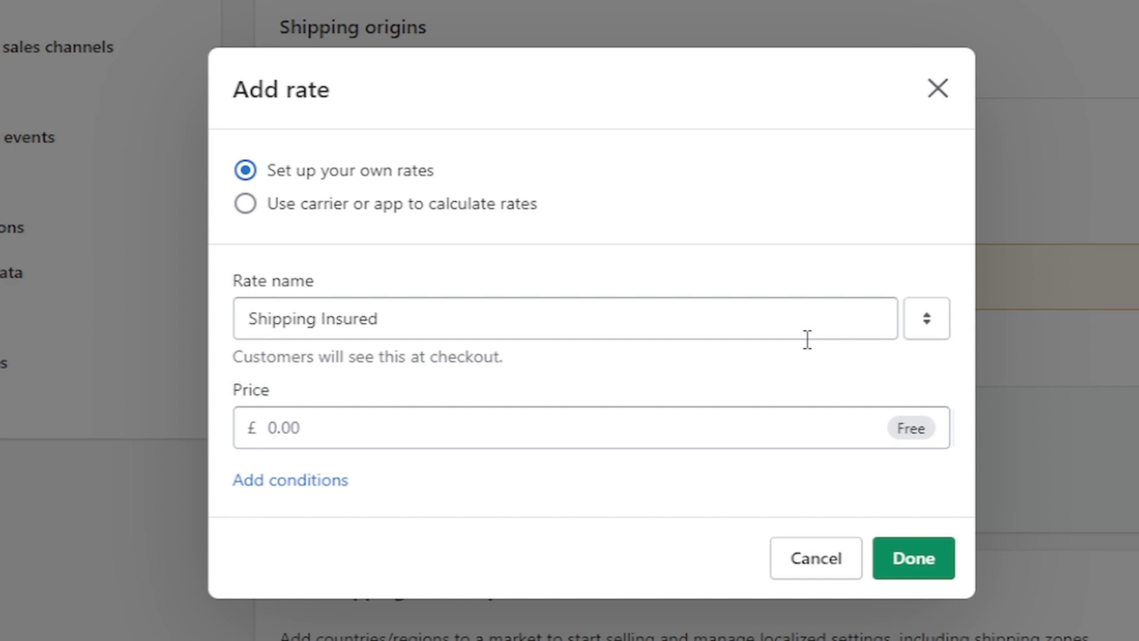
left_click(913, 558)
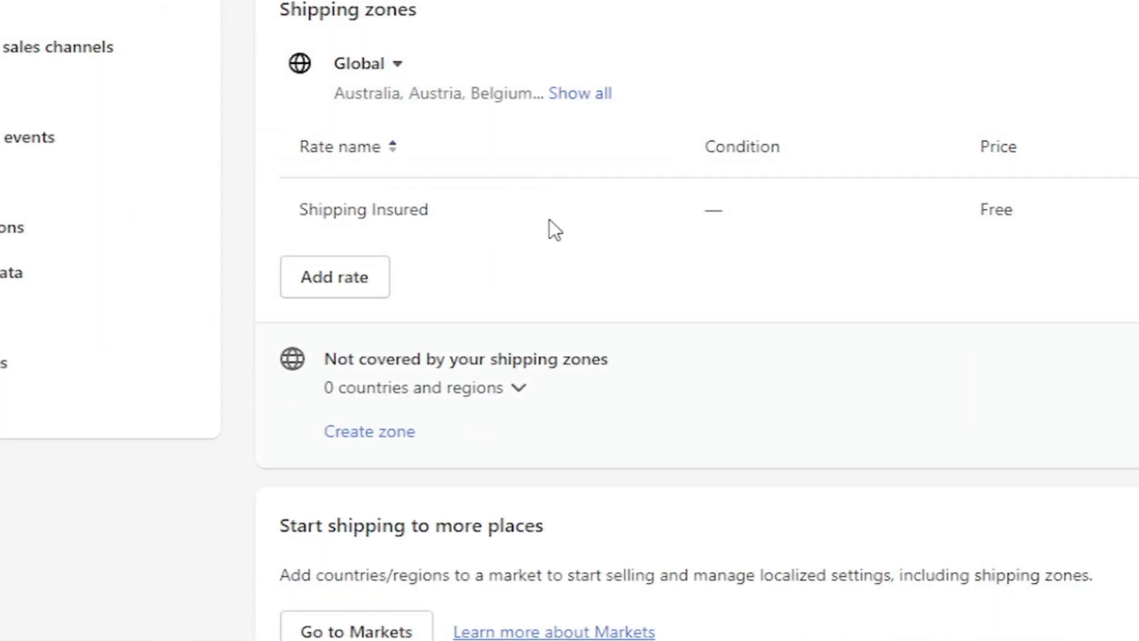
Step: Rename the free rate in the Global zone to "Standard Shipping"
scroll(534, 178, "down", 1)
scroll(506, 140, "down", 1)
left_click(854, 178)
triple_click(447, 272)
type("Basic Shipping")
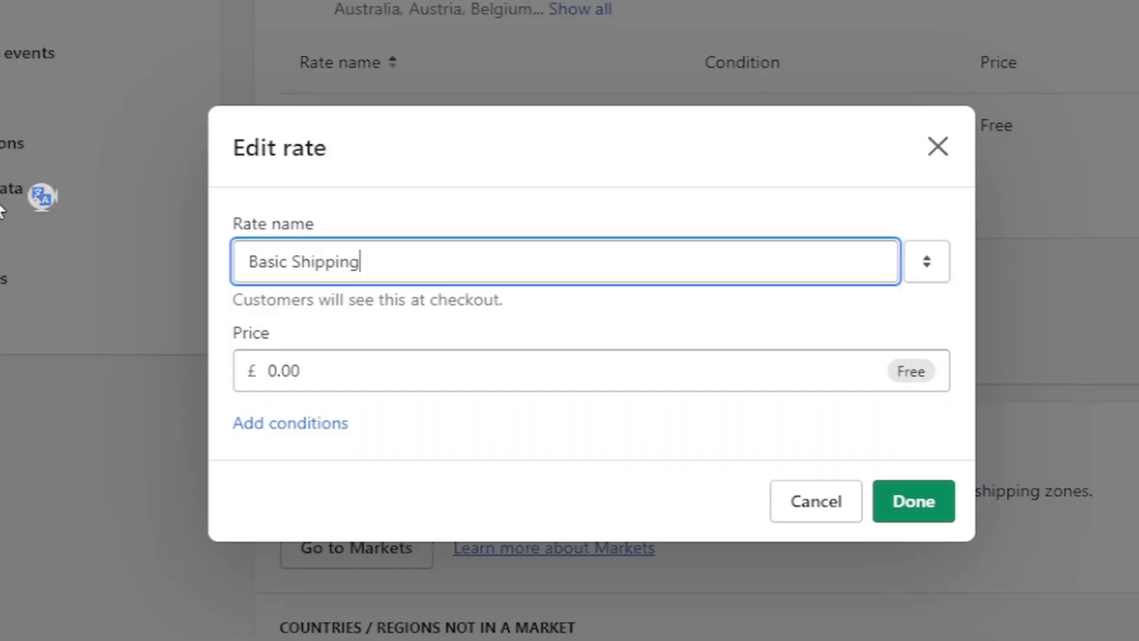
key("ctrl+Left")
key("ctrl+BackSpace")
type("Standard")
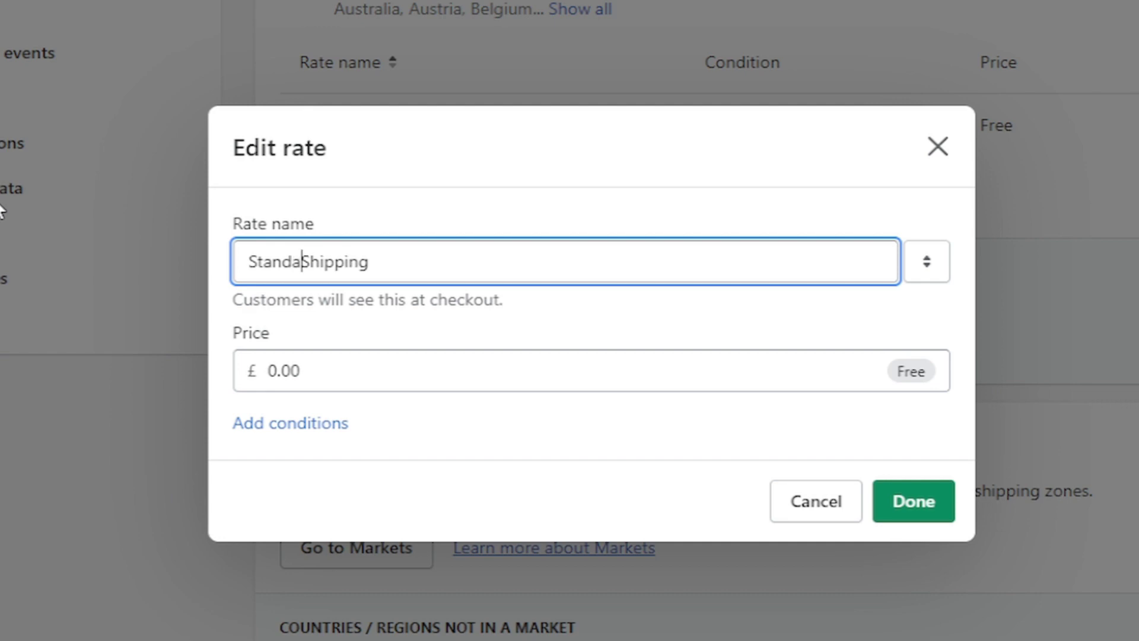
left_click(946, 512)
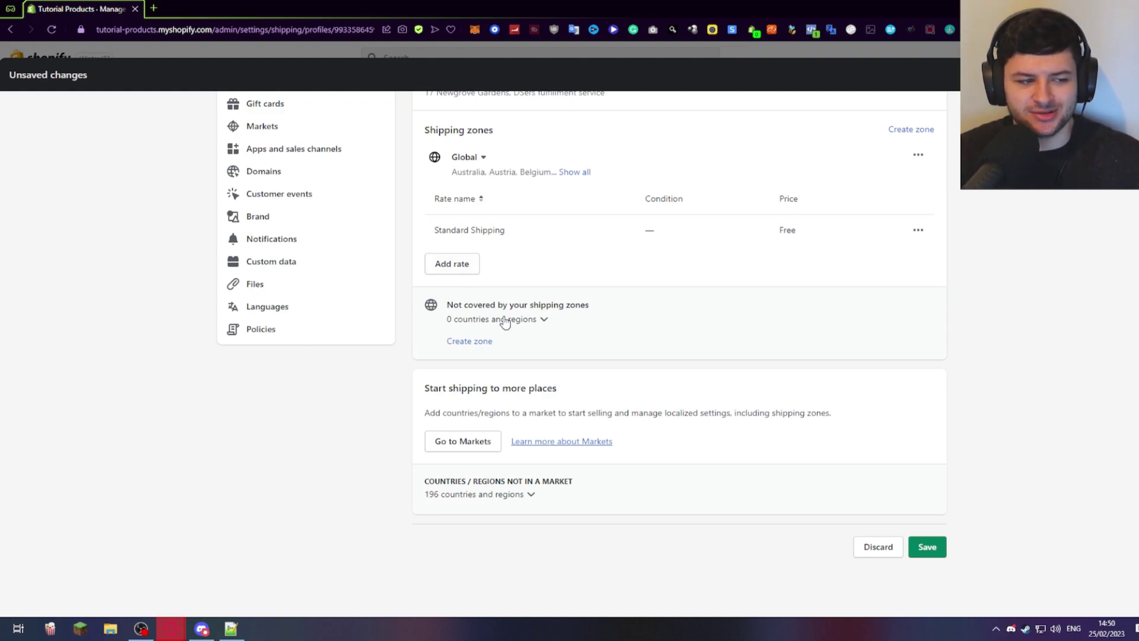
Step: Start adding a self-set rate named "Priority Shipping" to the Global zone
left_click(457, 265)
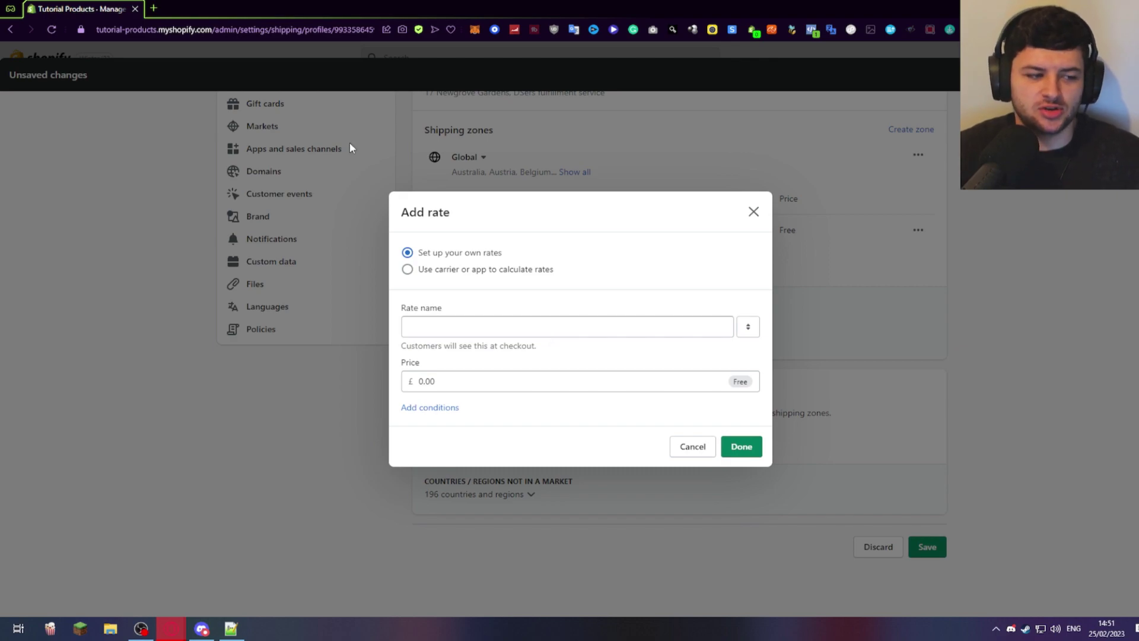
left_click(497, 327)
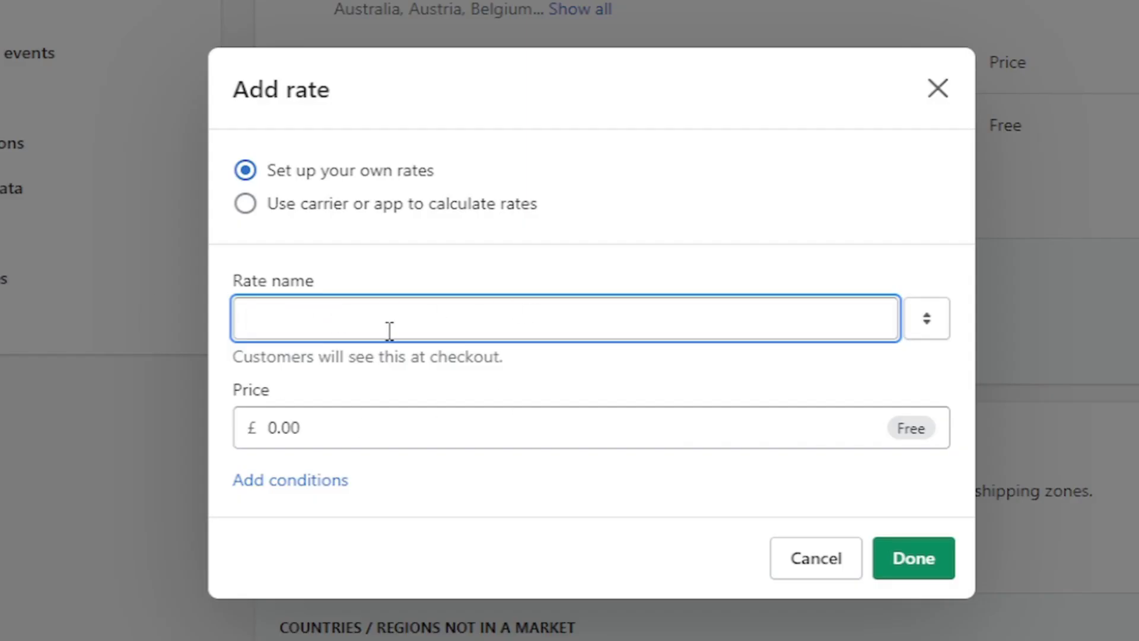
type("Priority Shipping")
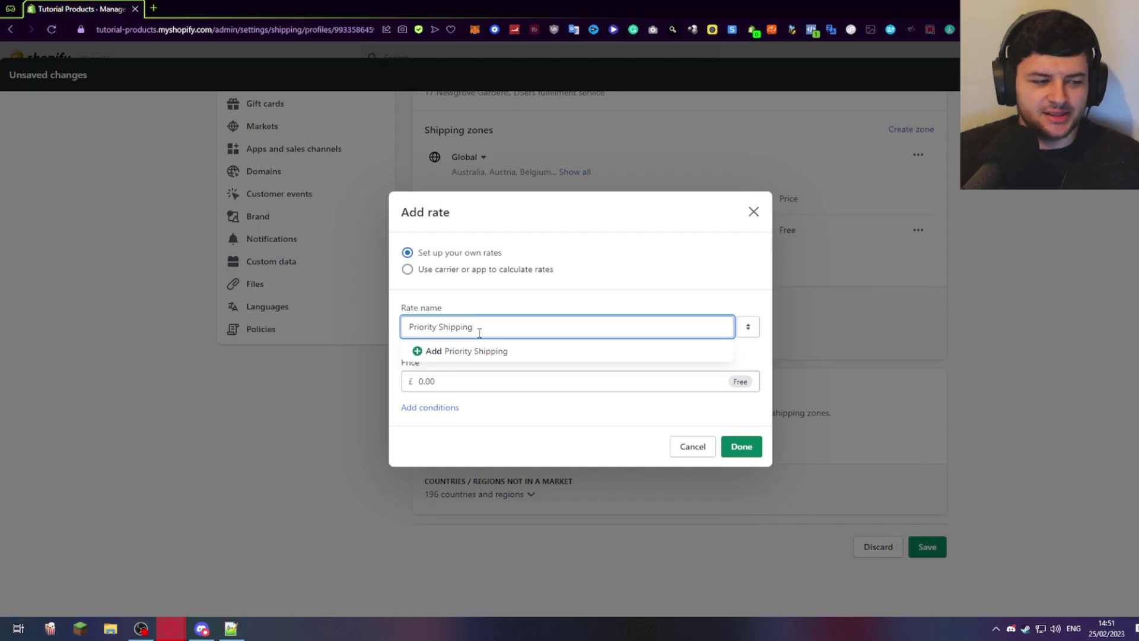
left_click(547, 298)
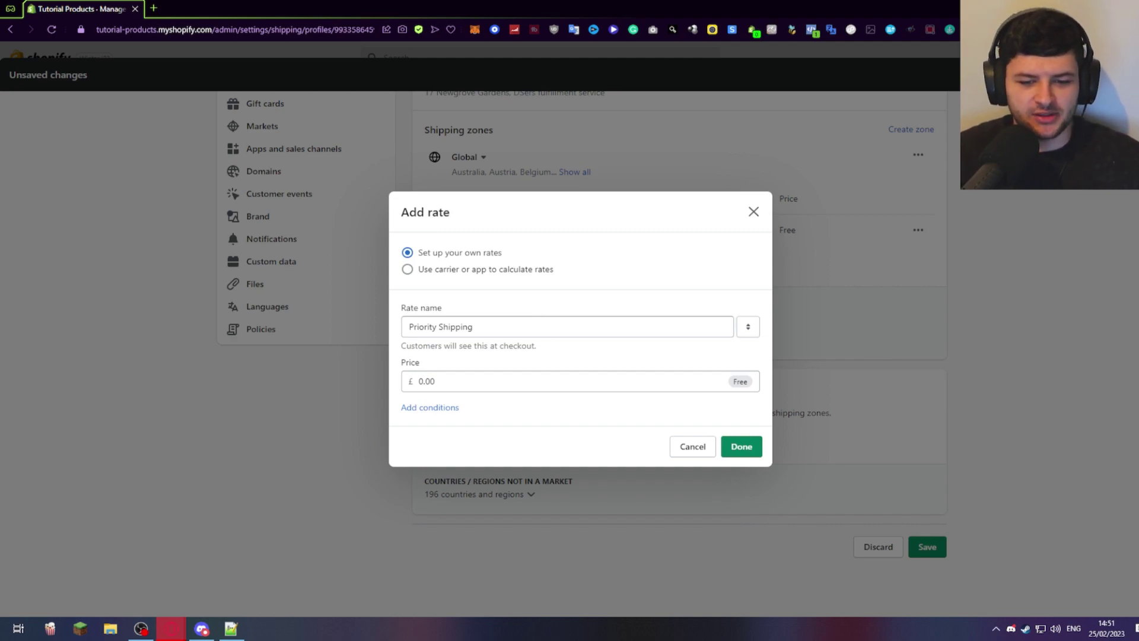
Step: Set the Priority Shipping price to £4.99 and add the rate to the Global zone
left_click(429, 375)
left_click(453, 375)
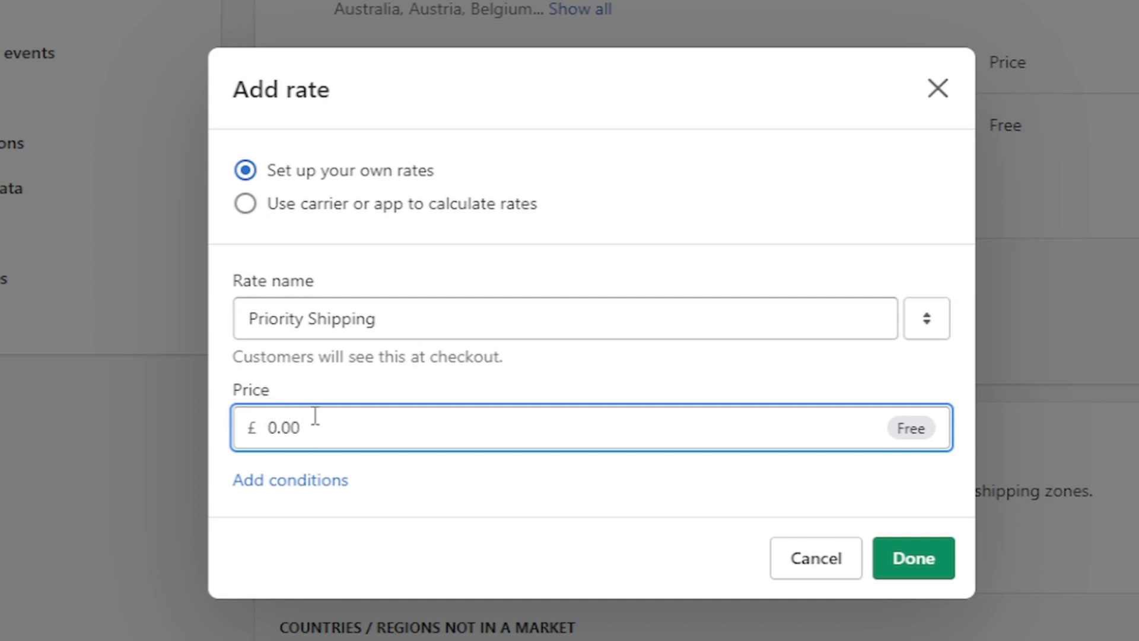
key("ctrl+a")
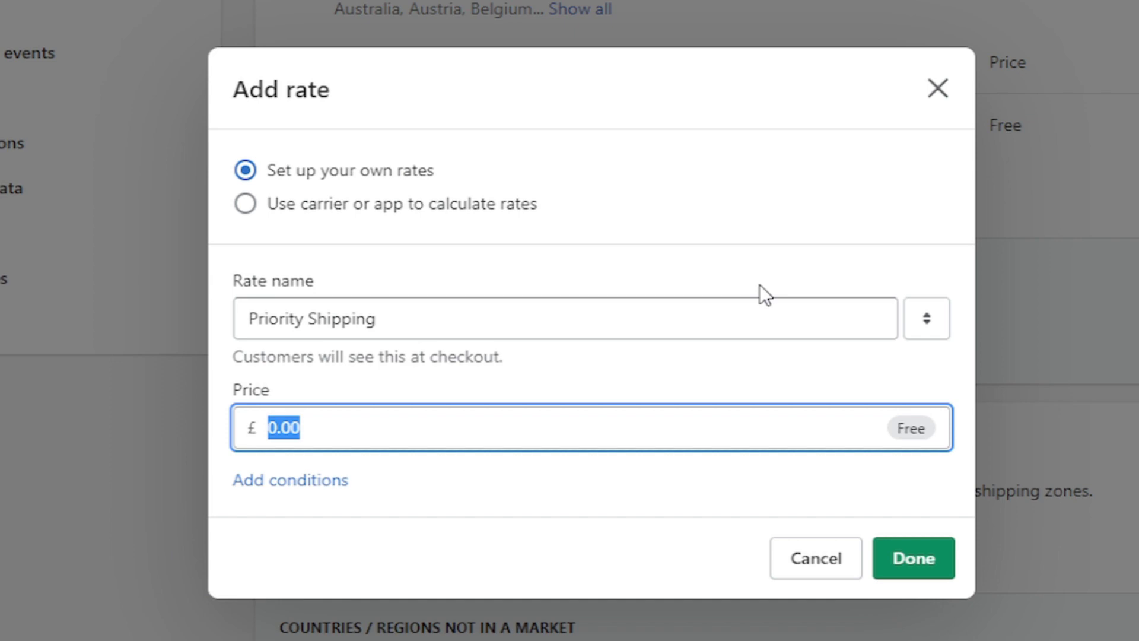
type("4.99")
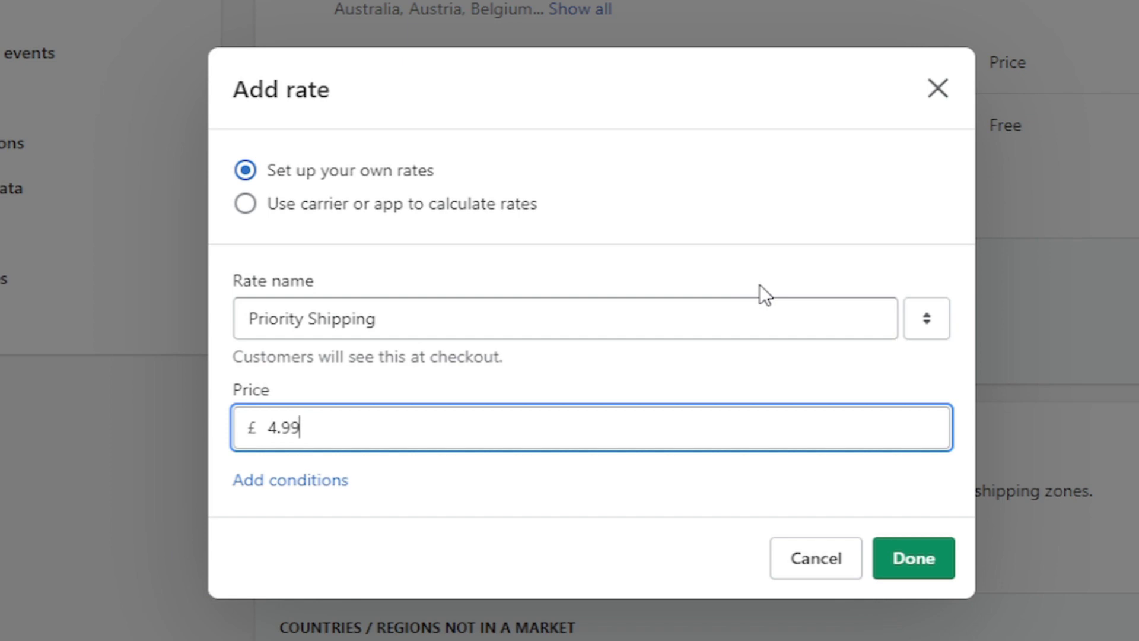
key("ctrl+a")
type("2.99")
left_click_drag(274, 430, 96, 425)
type("4")
left_click(921, 563)
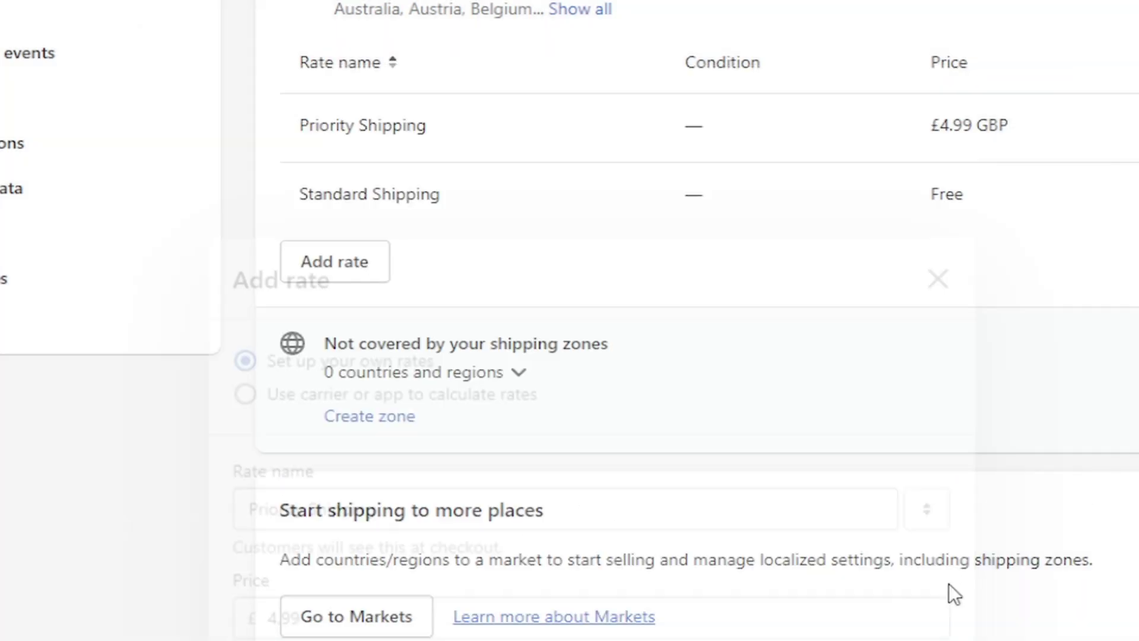
Step: Review the Global zone's two rates and save the shipping profile changes
scroll(507, 288, "up", 1)
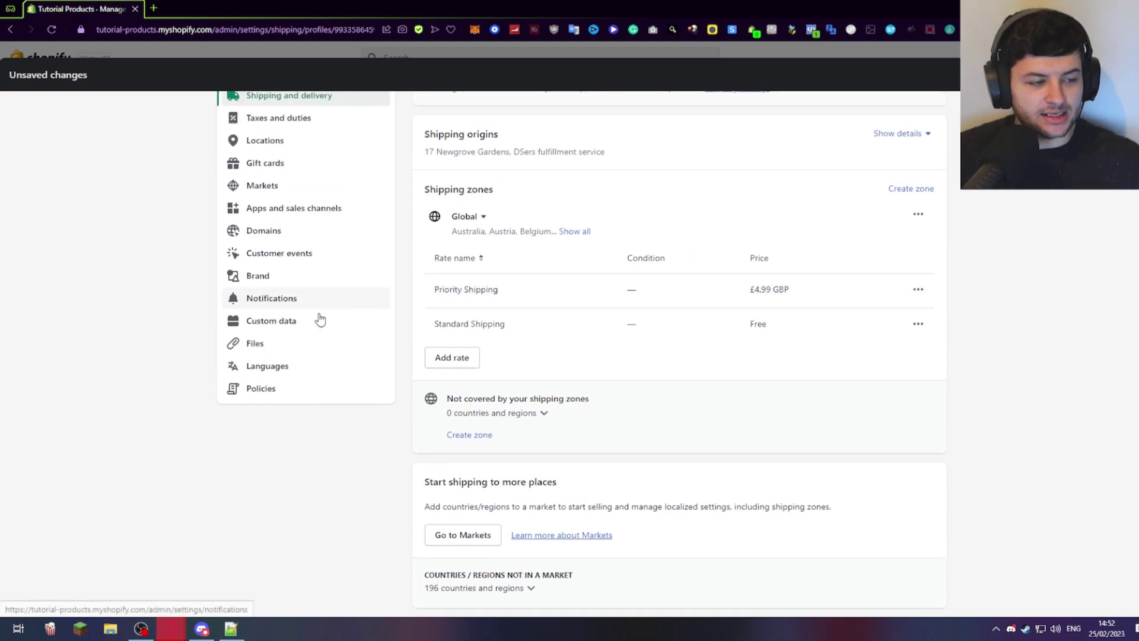
left_click(459, 217)
left_click(462, 219)
left_click(462, 220)
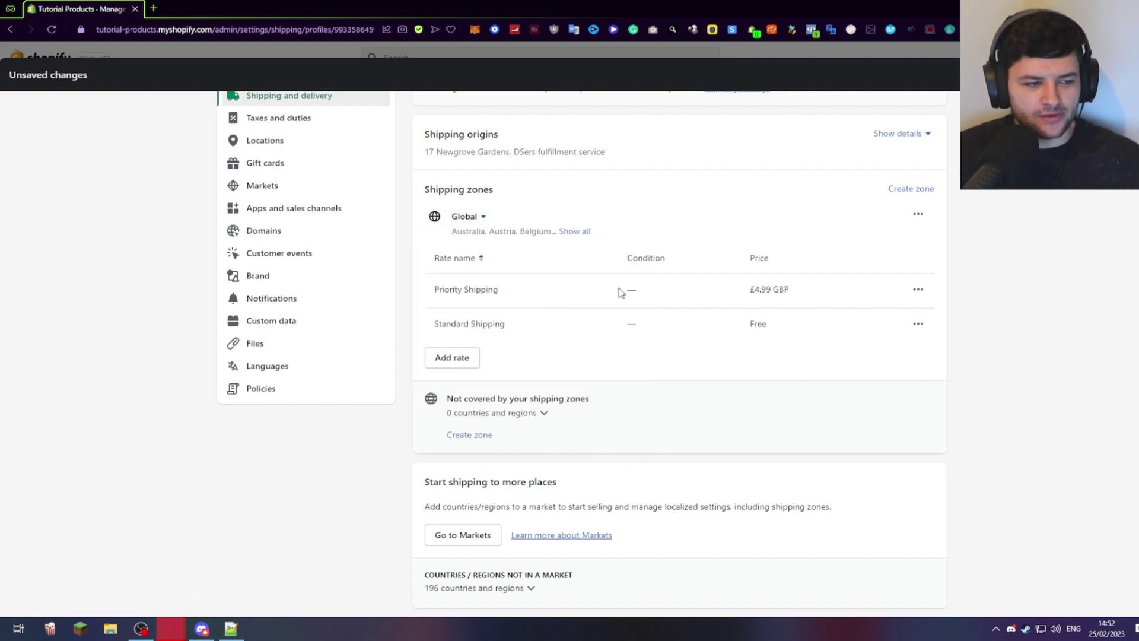
left_click_drag(440, 291, 568, 304)
left_click(835, 303)
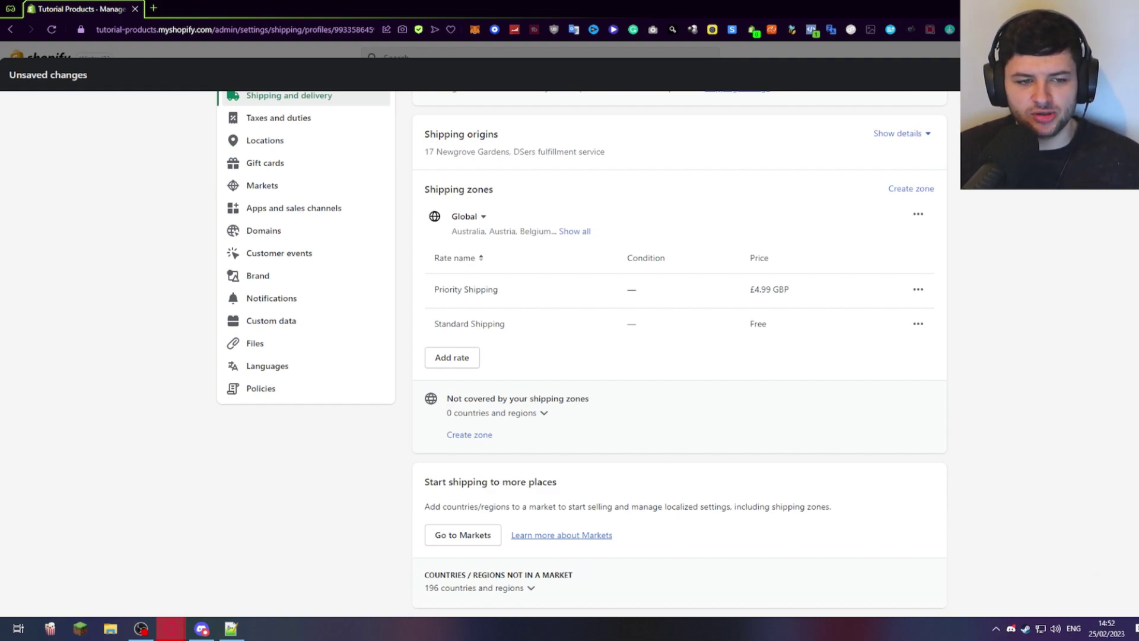
left_click(1106, 74)
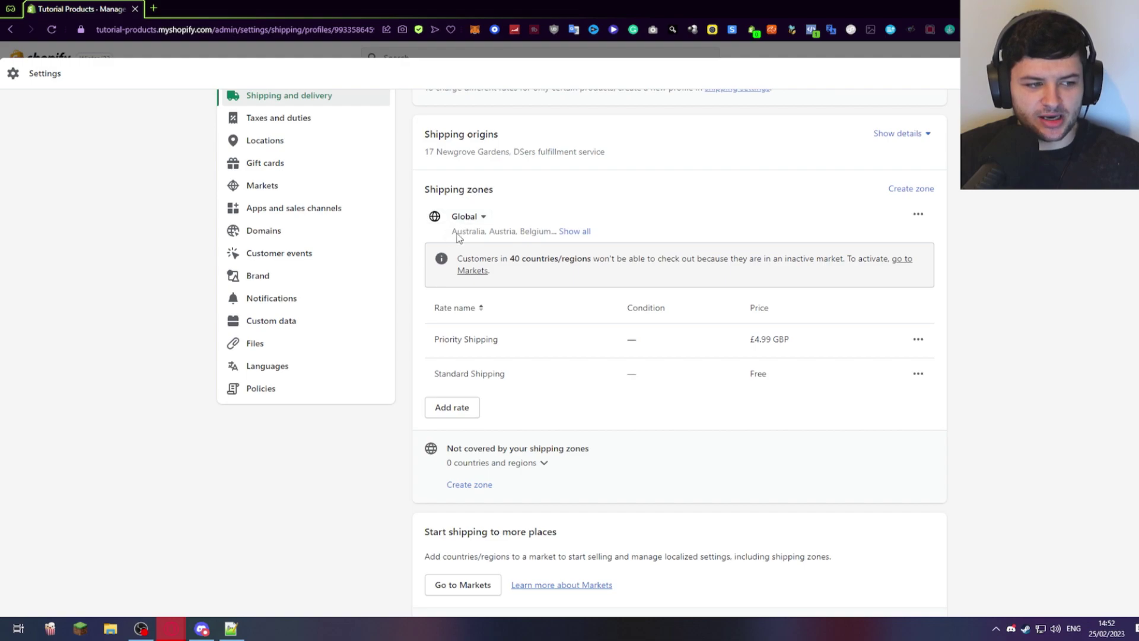
Step: Open the Markets settings in a new tab from the Global zone's inactive-market notice and switch to it
left_click_drag(455, 258, 578, 259)
left_click(571, 260)
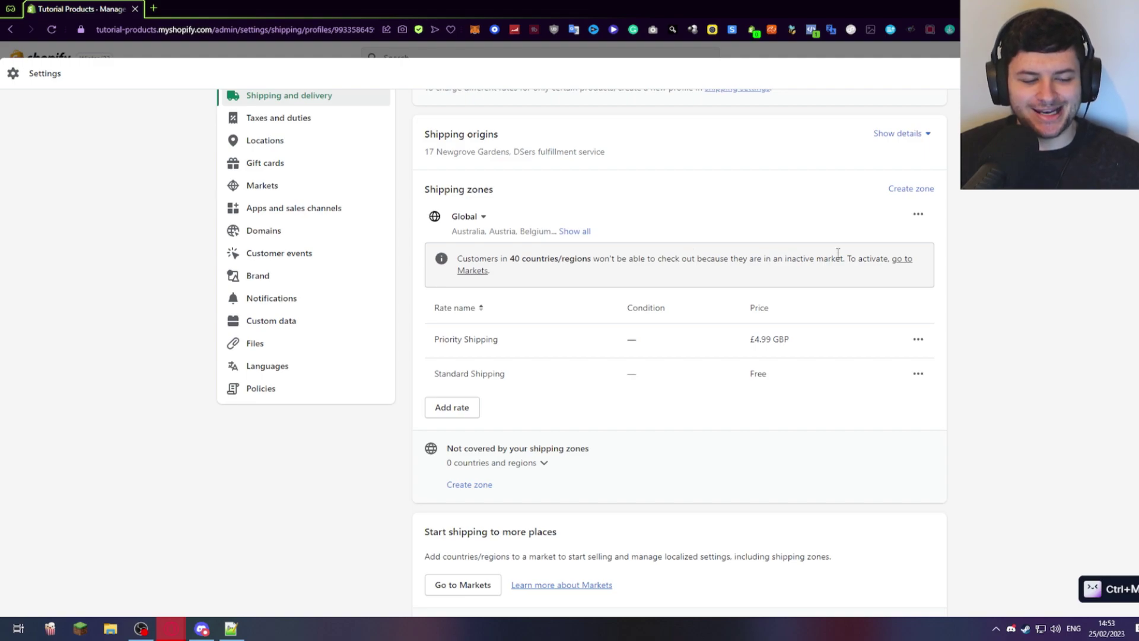
middle_click(468, 271)
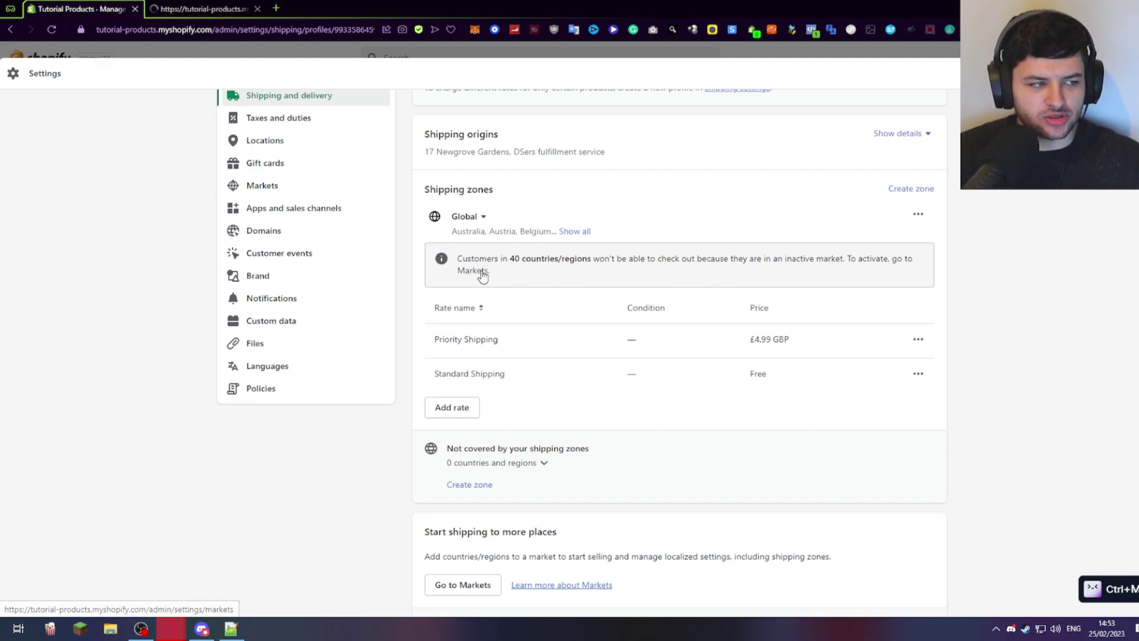
key("ctrl+Tab")
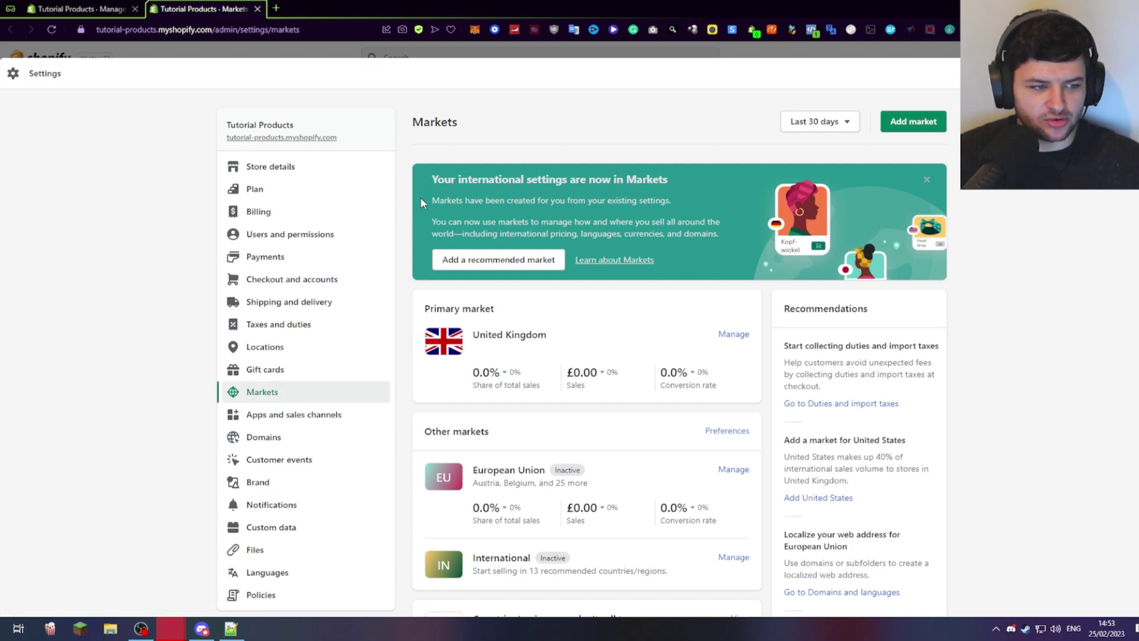
left_click_drag(436, 177, 635, 178)
key("ctrl+m")
left_click(495, 191)
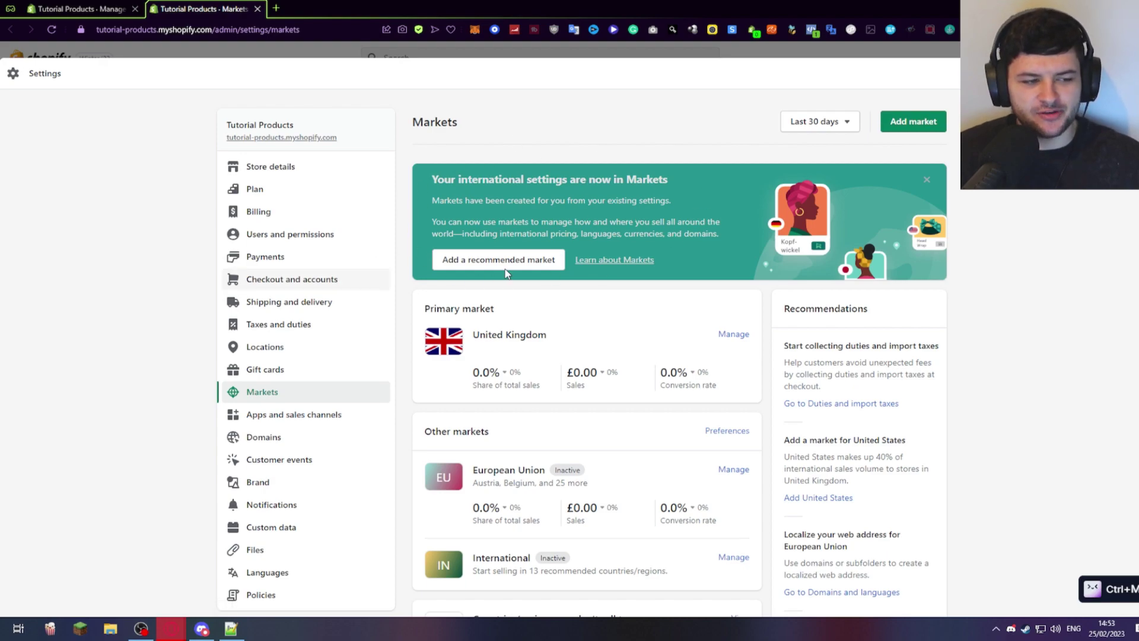
Step: Set the European Union market's status to Active, save it, and dismiss the localized-experience notice
scroll(623, 308, "down", 2)
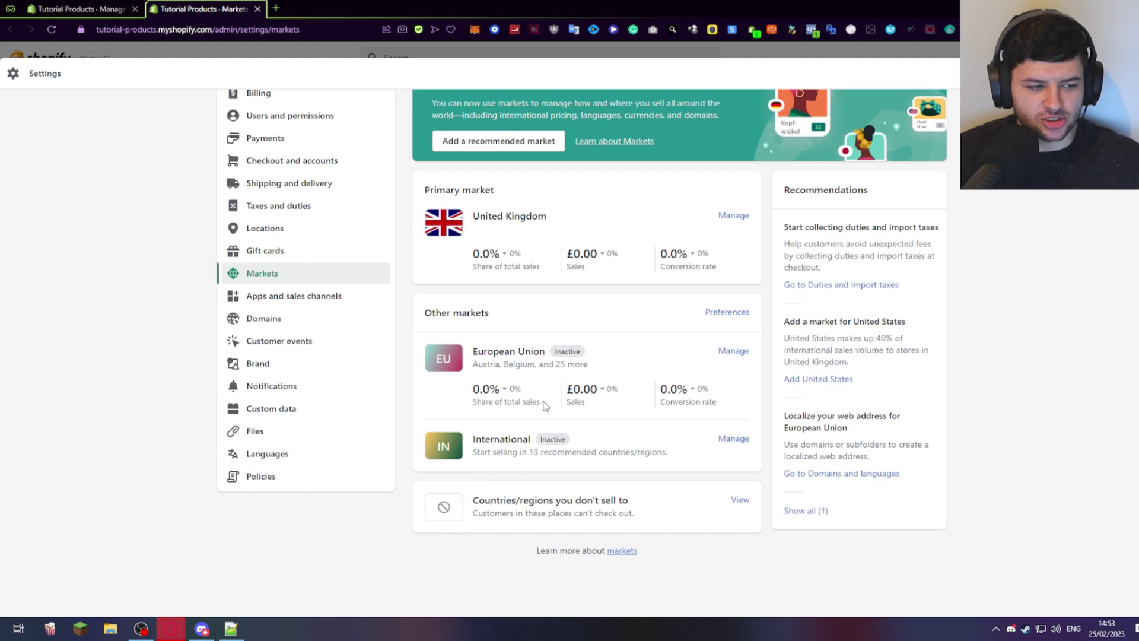
left_click(731, 352)
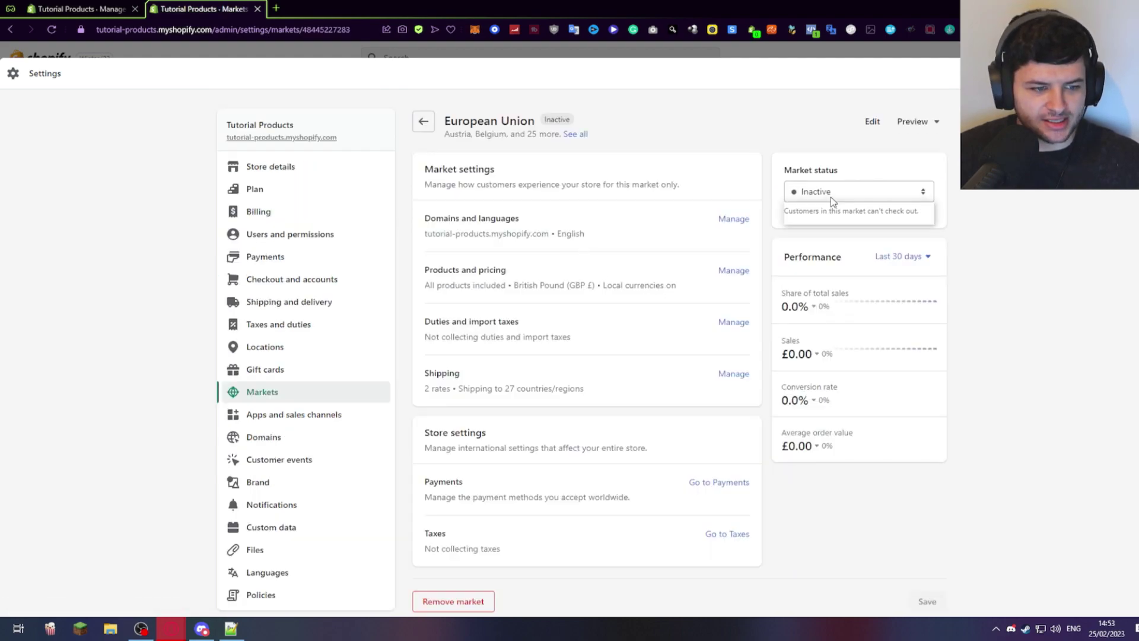
left_click(830, 197)
left_click(808, 216)
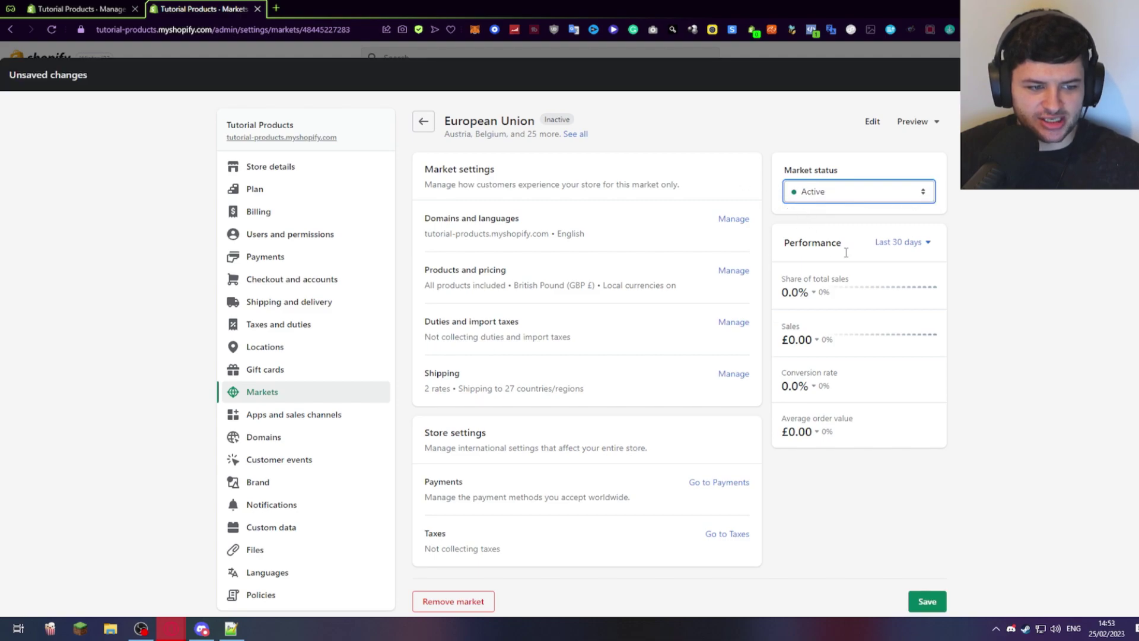
left_click(929, 601)
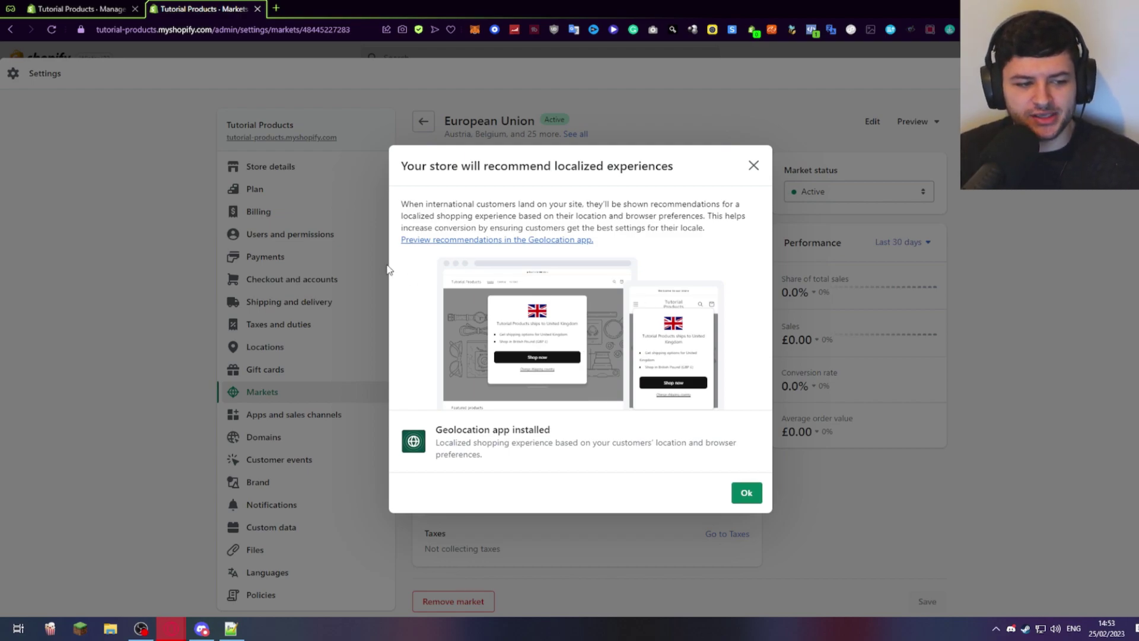
left_click(978, 342)
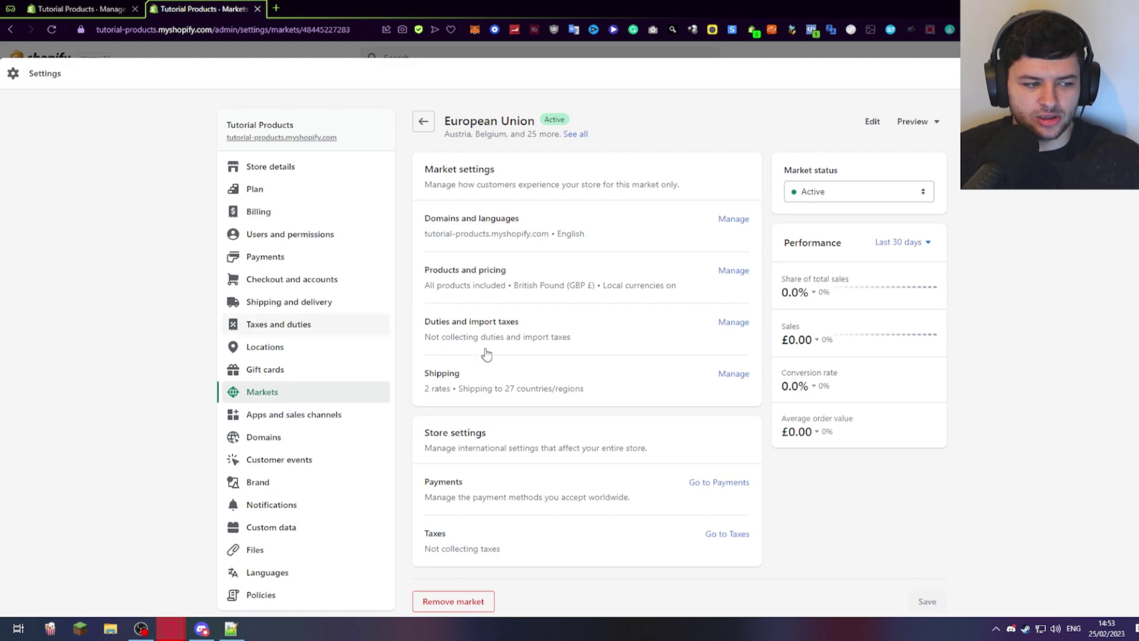
Step: Return to the Markets list, set the International market's status to Active, and save it
left_click(263, 393)
scroll(581, 305, "down", 1)
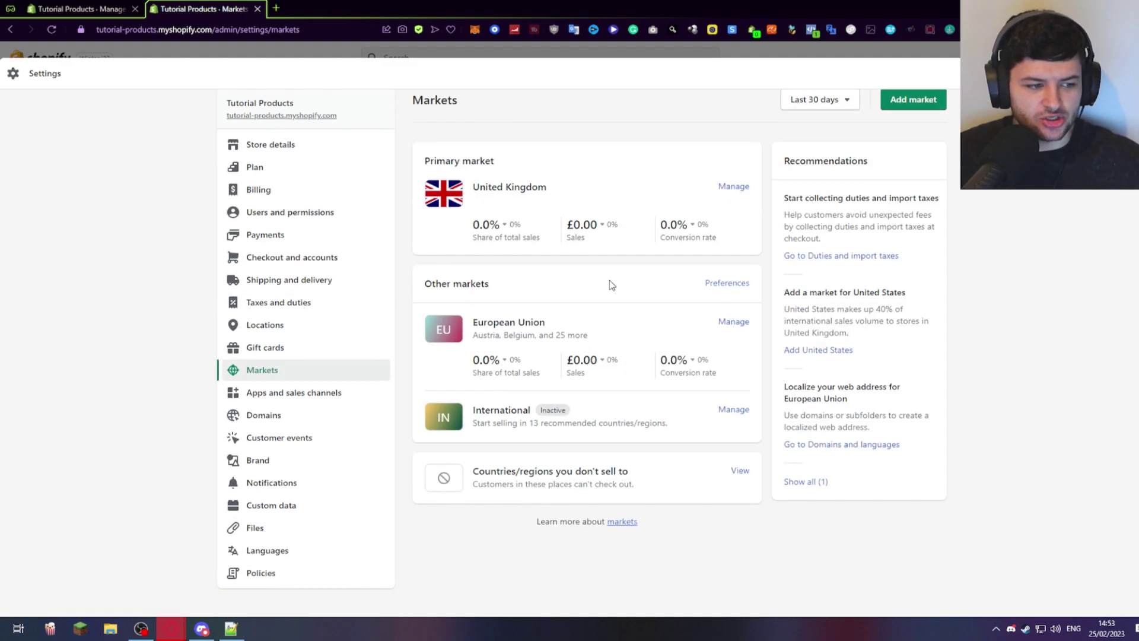
left_click(722, 409)
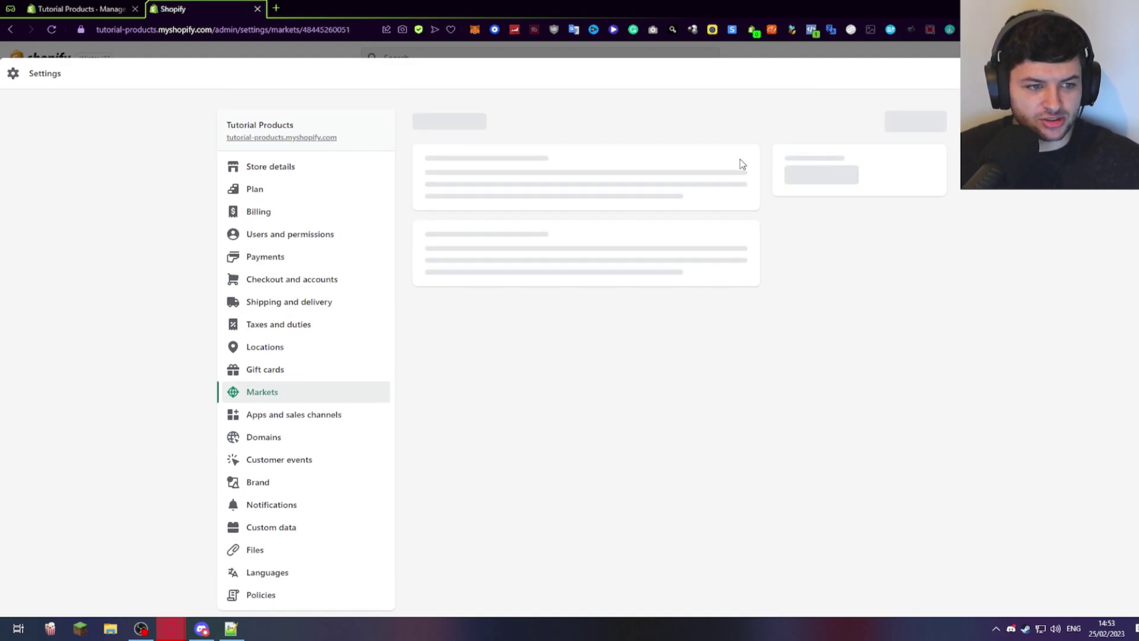
left_click(859, 191)
left_click(854, 207)
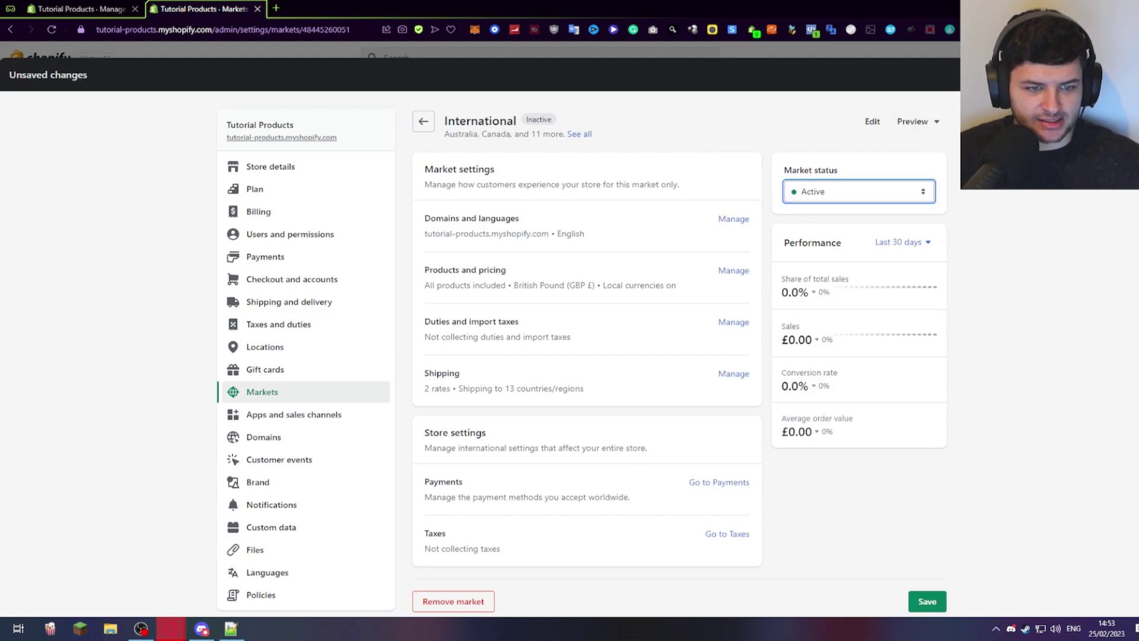
key("ctrl+s")
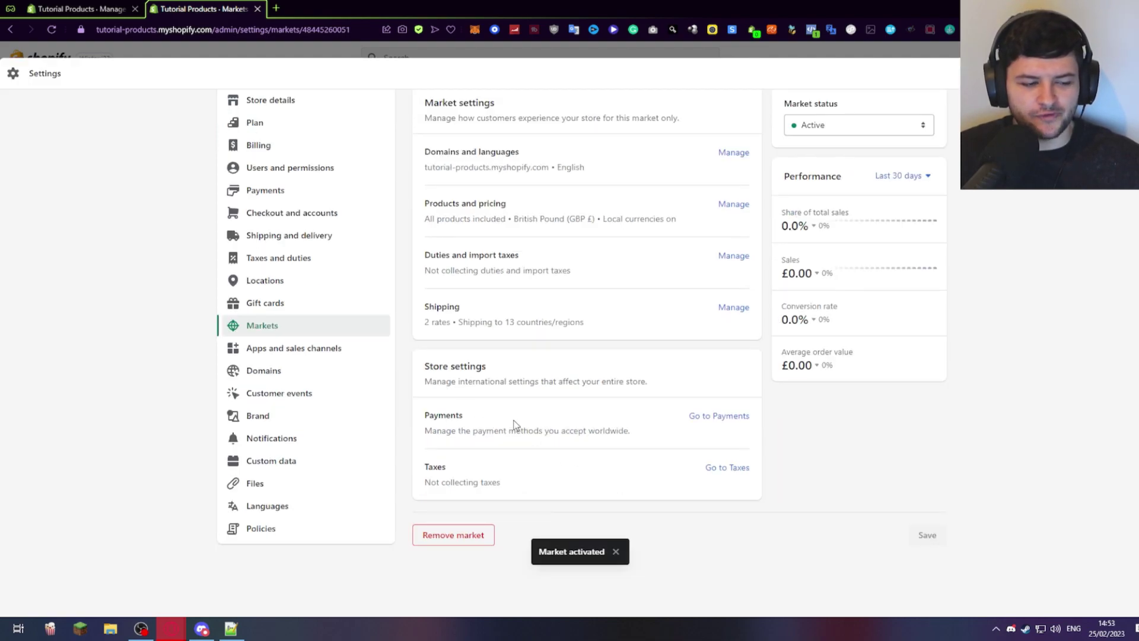
scroll(552, 391, "up", 1)
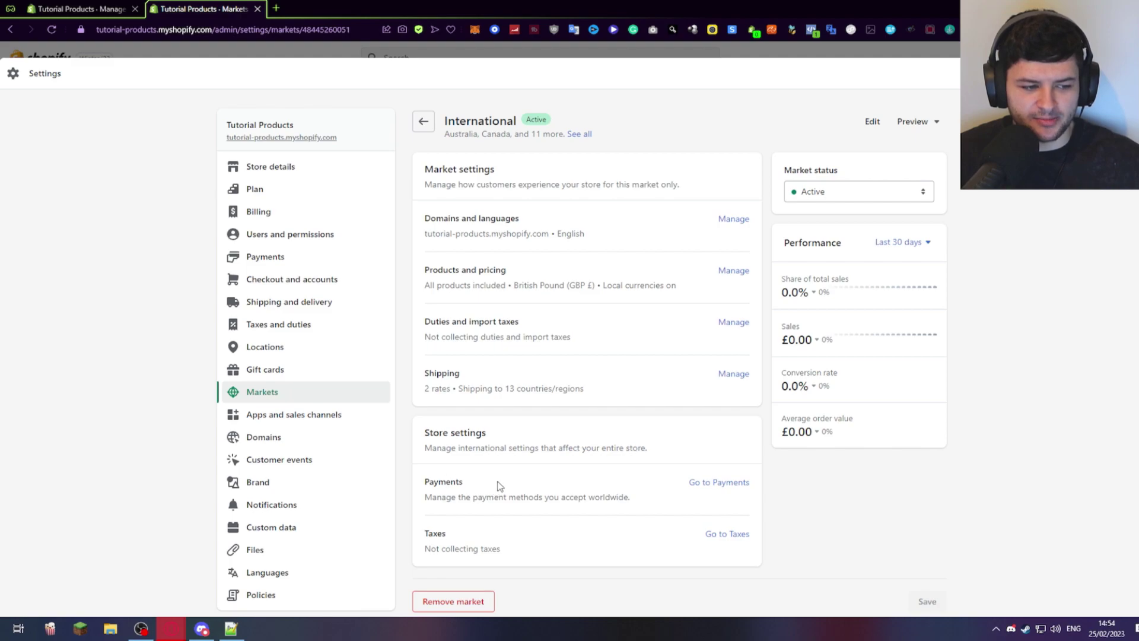
scroll(530, 487, "down", 1)
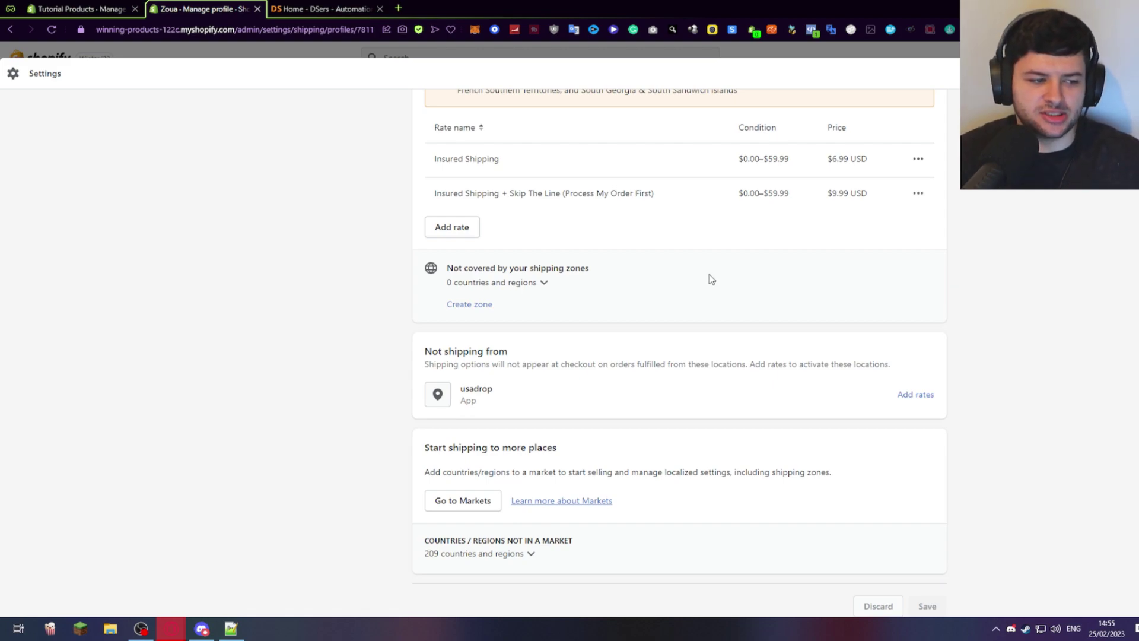
Step: Examine the "Not shipping from" section and the options for adding rates to usadrop, and close them without adding any
left_click_drag(417, 354, 509, 353)
left_click(425, 351)
left_click_drag(425, 351, 509, 353)
left_click(440, 384)
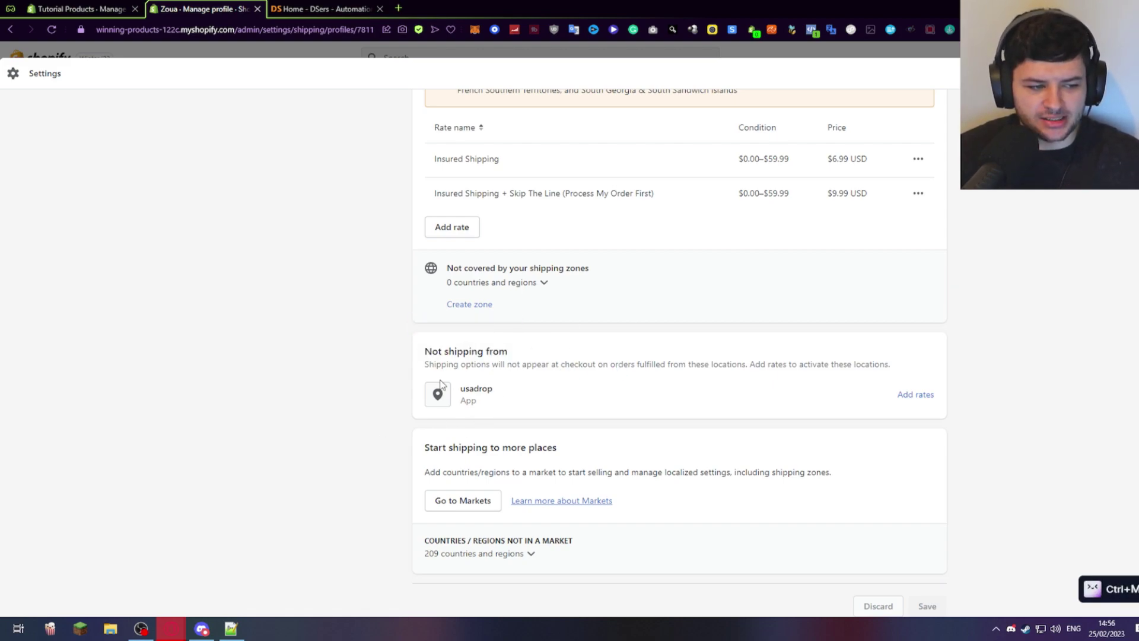
left_click(914, 395)
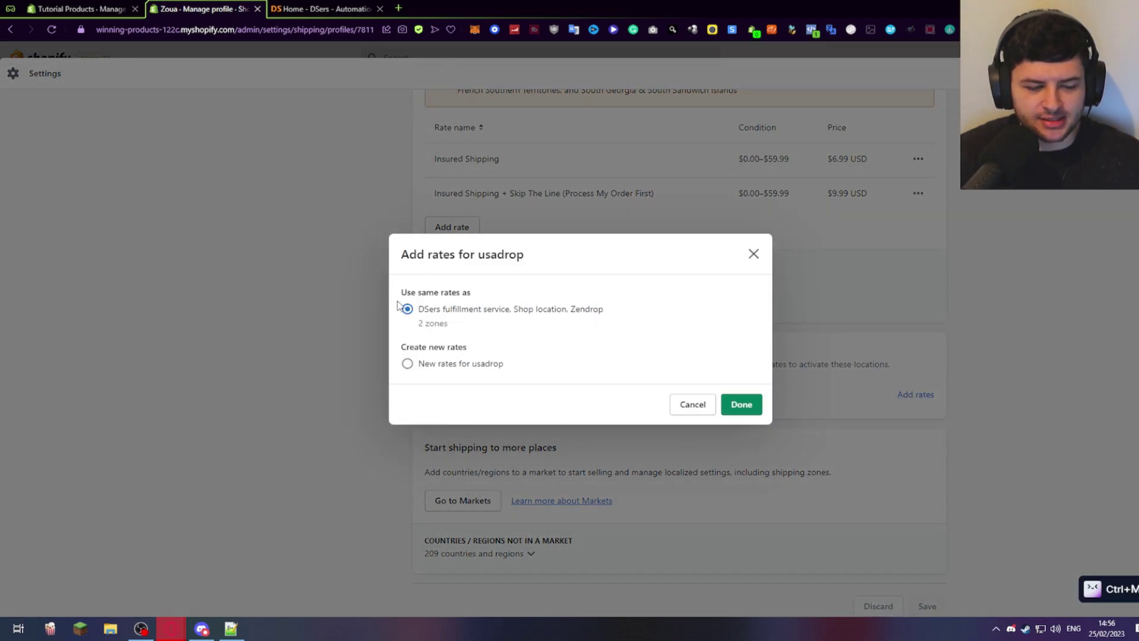
left_click_drag(400, 291, 475, 295)
left_click(469, 295)
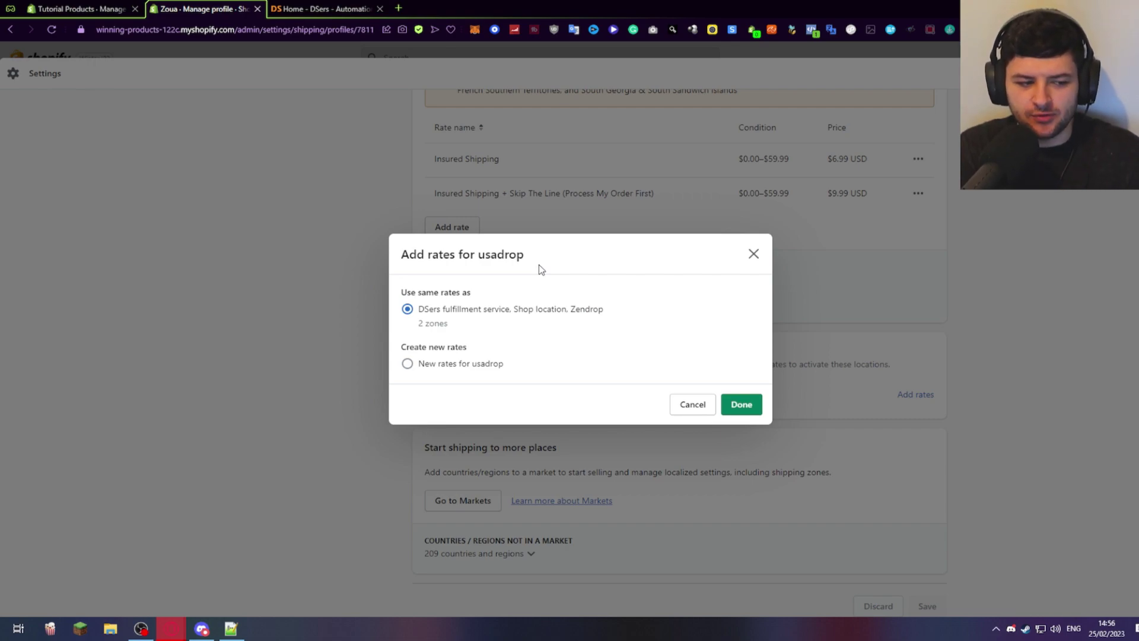
left_click(753, 254)
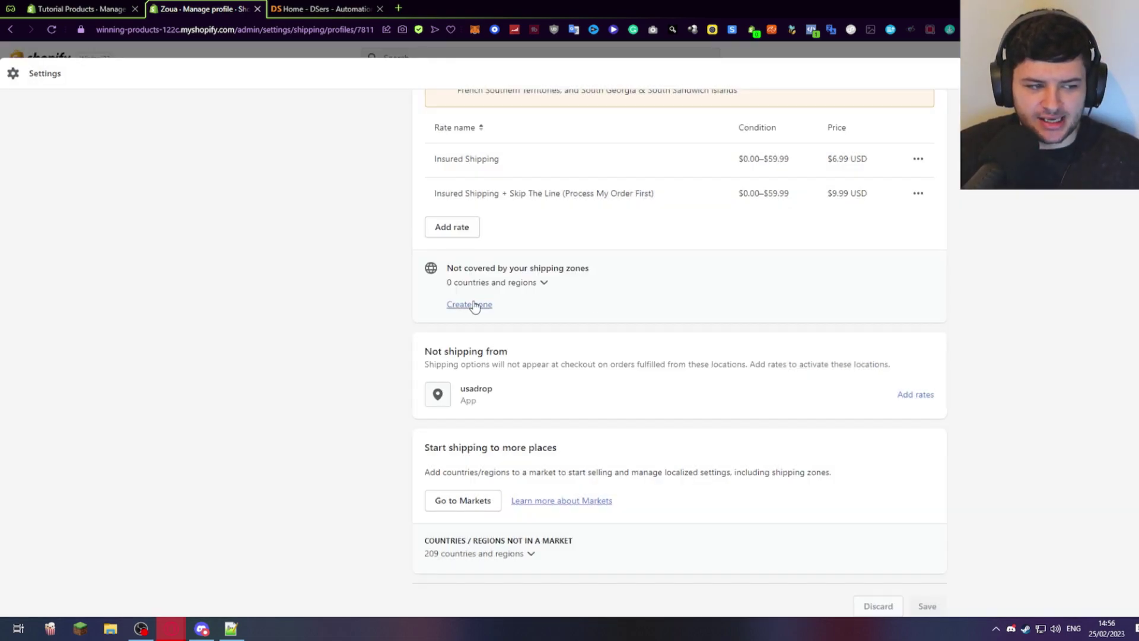
Step: Reopen usadrop's rate options, examine the choice to share rates with DSers fulfillment service, Shop location and Zendrop, and dismiss the dialog
left_click_drag(464, 387, 501, 398)
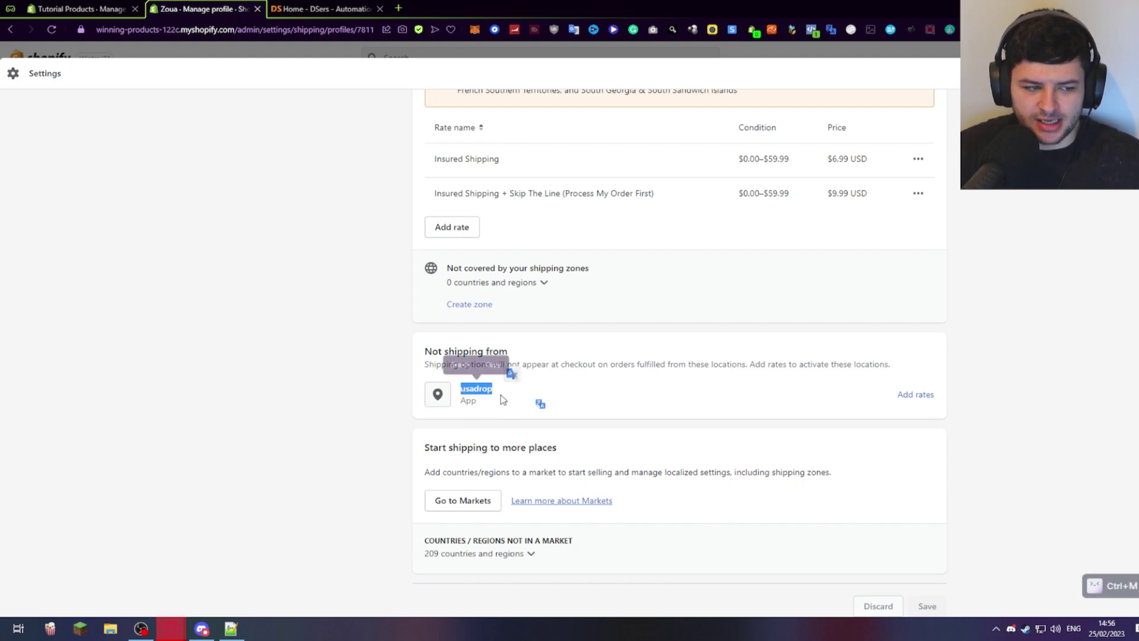
left_click(916, 394)
left_click_drag(396, 296, 508, 297)
left_click(414, 293)
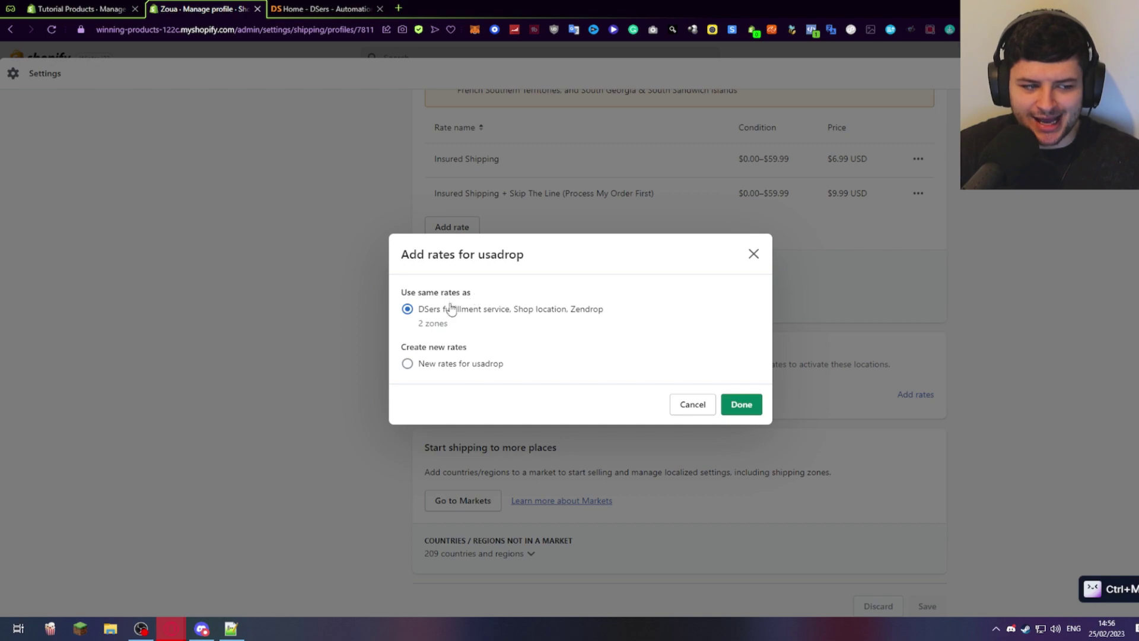
left_click_drag(420, 309, 599, 318)
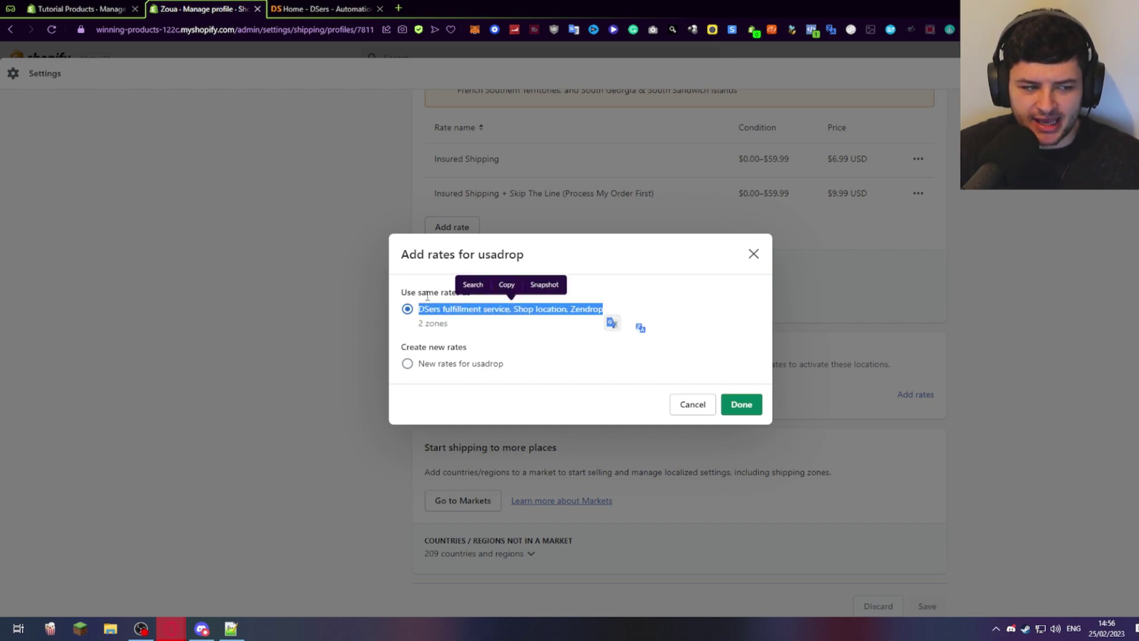
left_click(470, 308)
key("Escape")
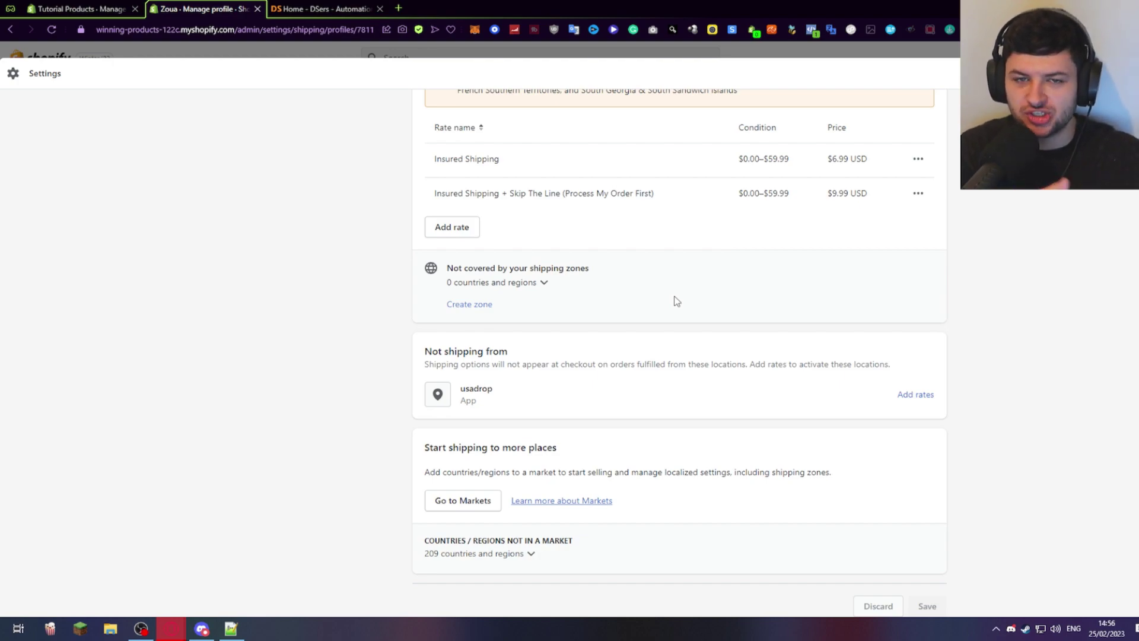
Step: Reopen the rate options for usadrop, check the choice to share existing rates, and close the dialog
left_click(923, 395)
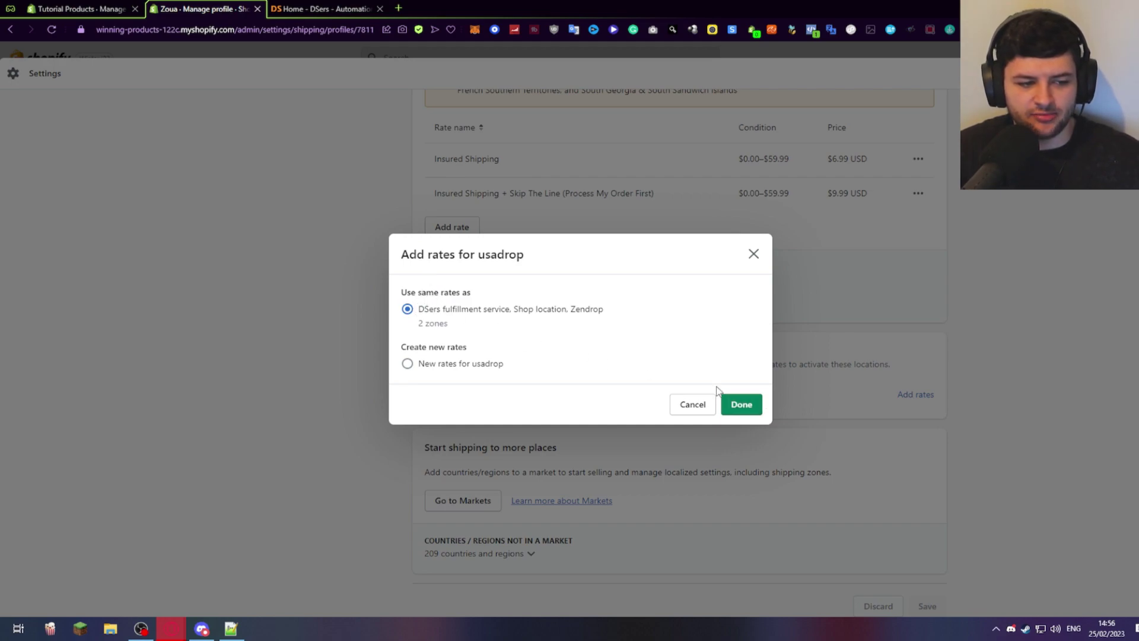
left_click(741, 403)
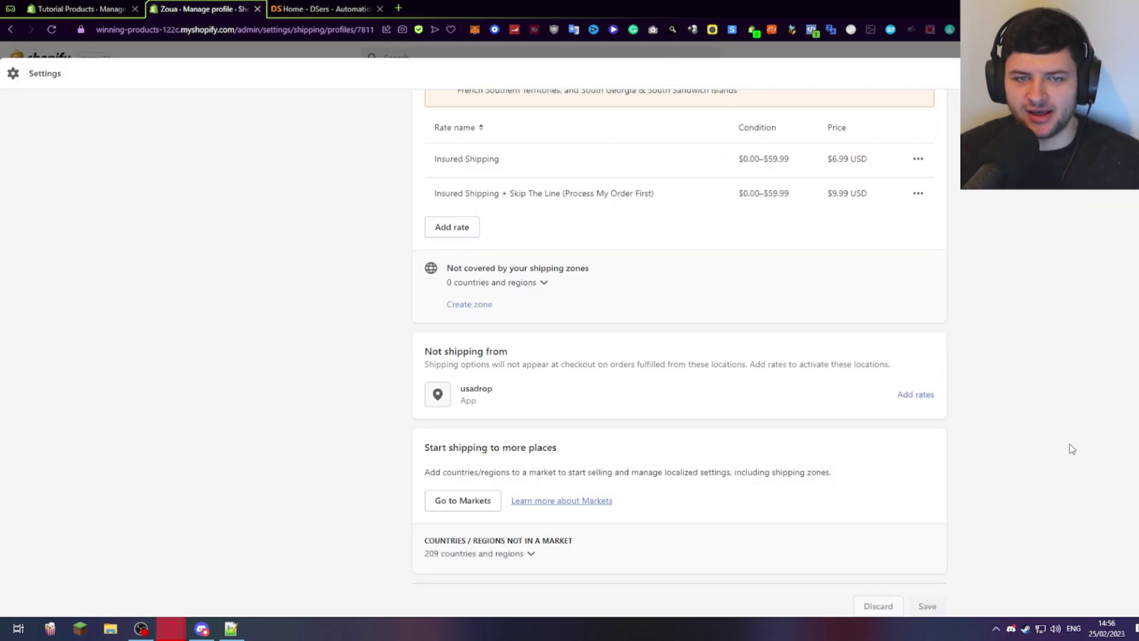
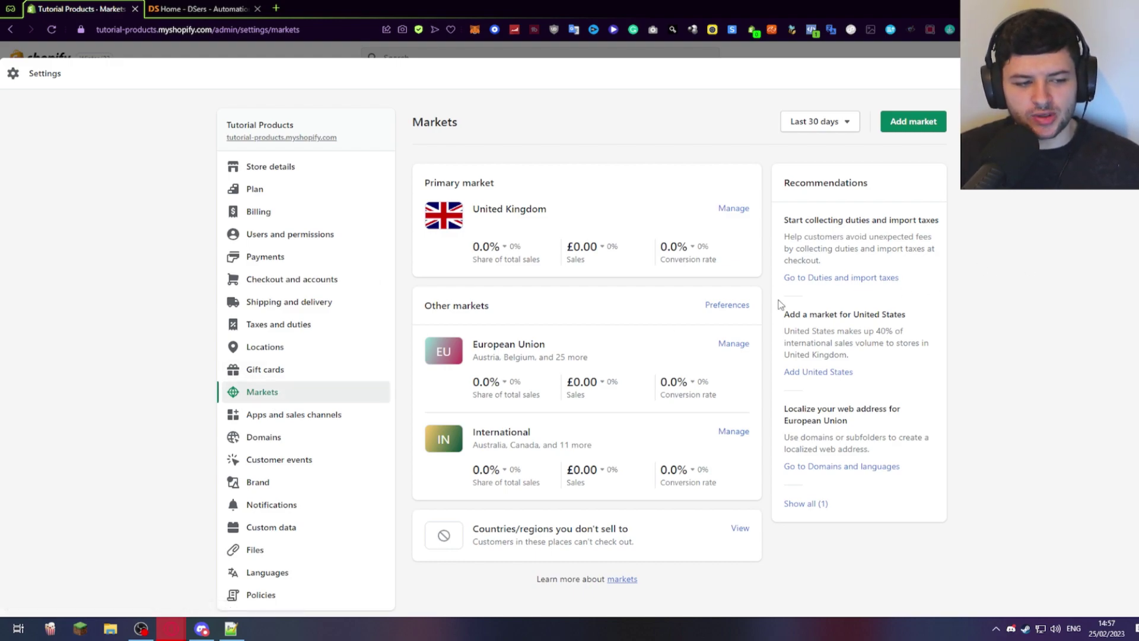
Step: Start adding a new market in the Tutorial Products store and name it Global
scroll(729, 442, "down", 1)
scroll(729, 442, "up", 1)
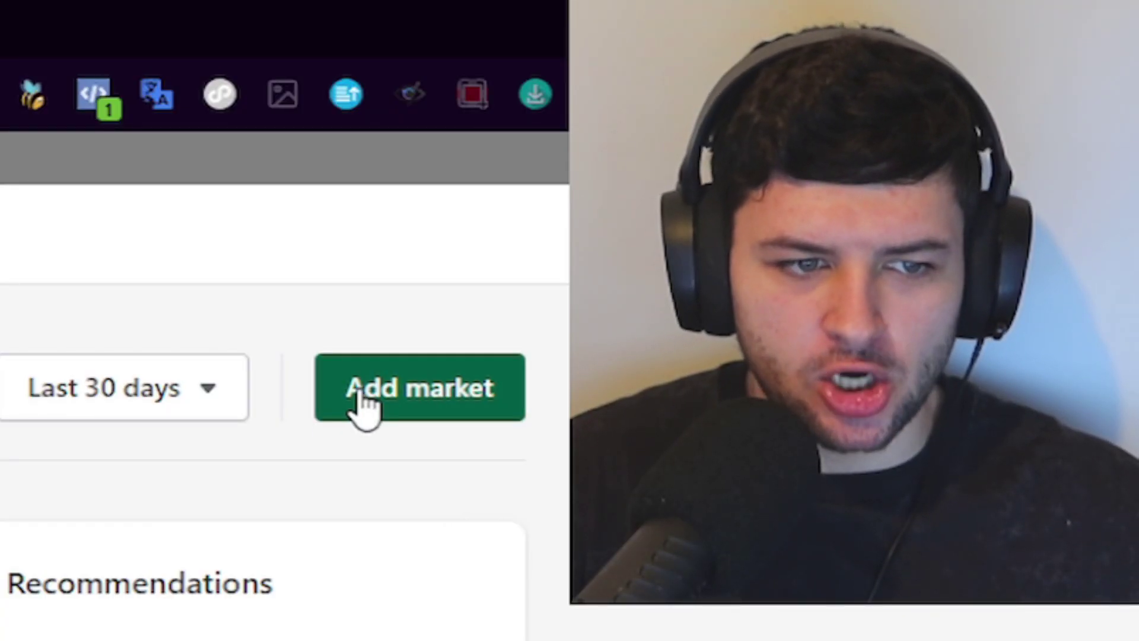
left_click(897, 125)
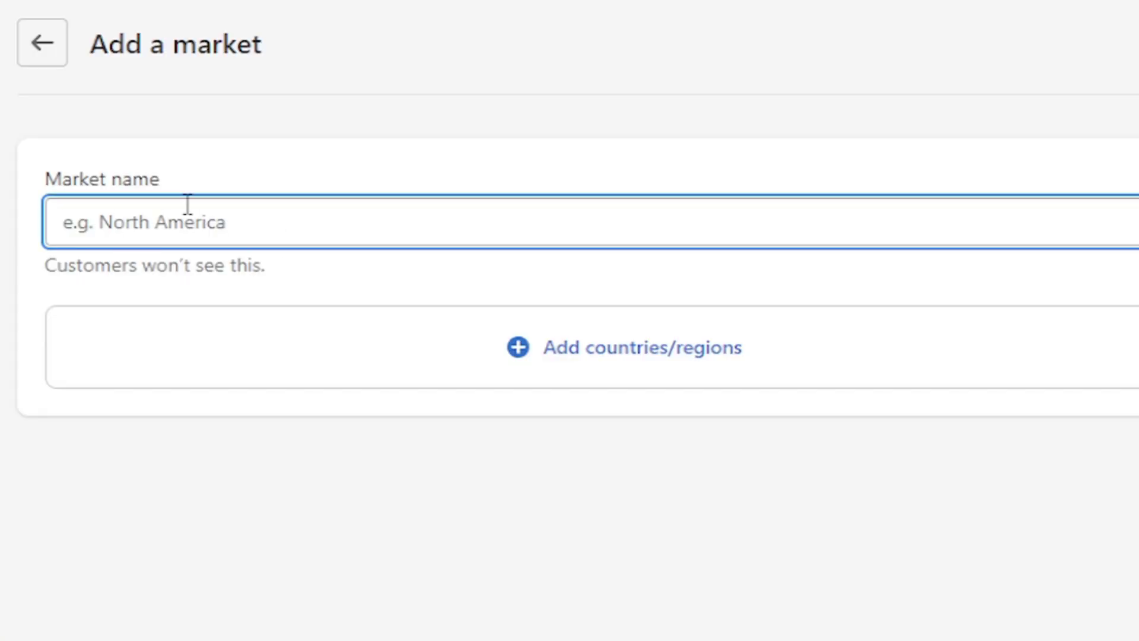
type("Glo")
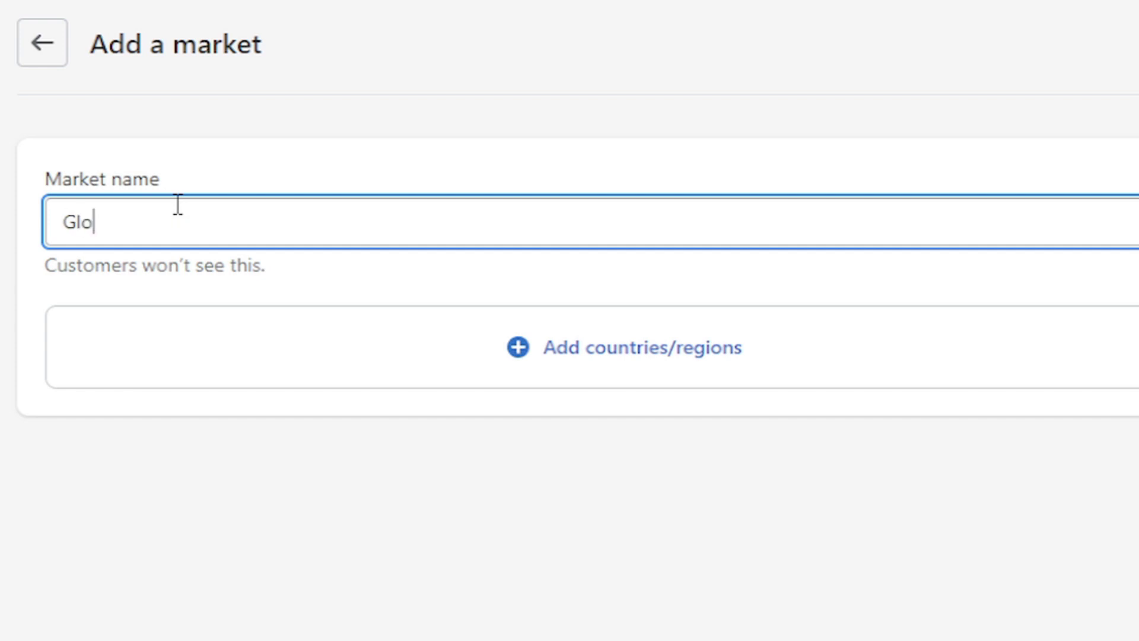
left_click(611, 505)
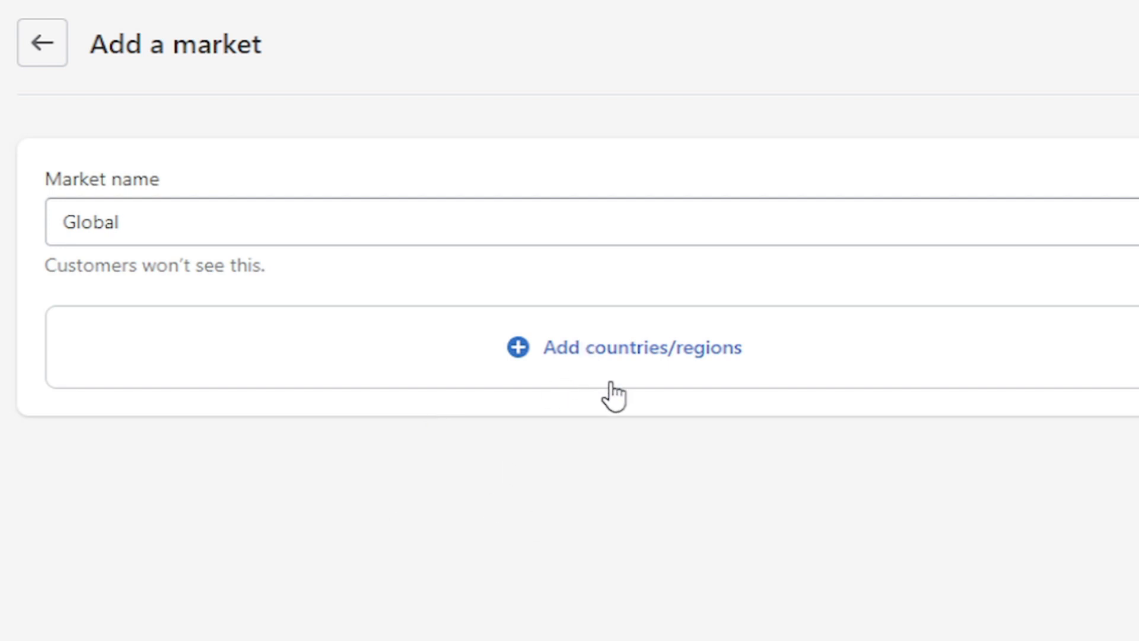
Step: Open the country selection for the Global market and select all of Africa and Asia
left_click(391, 353)
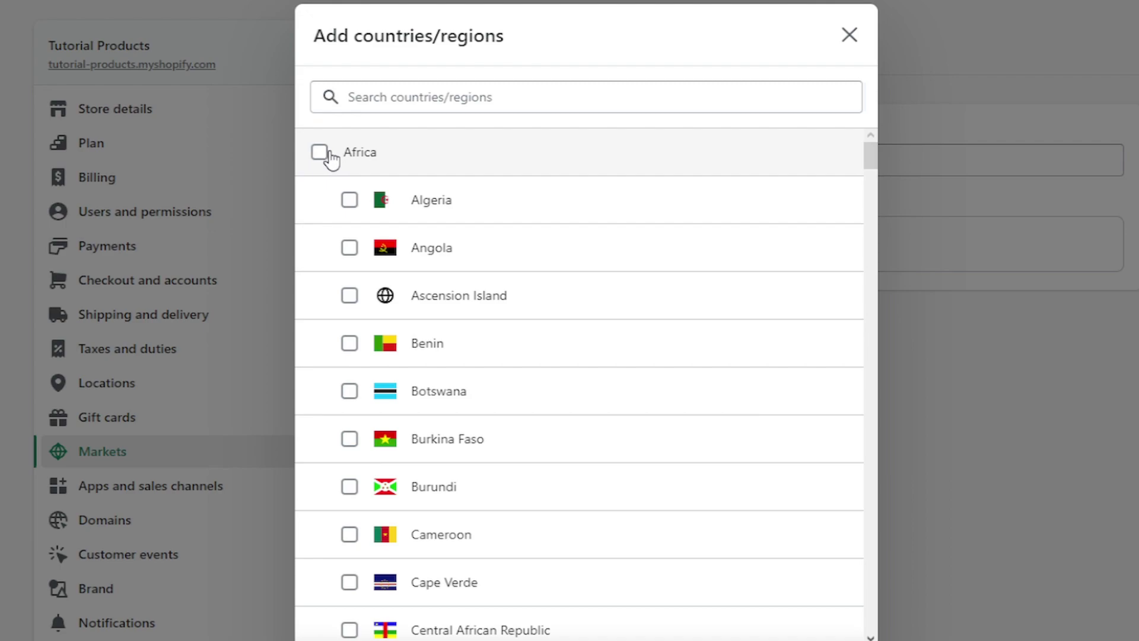
left_click(319, 153)
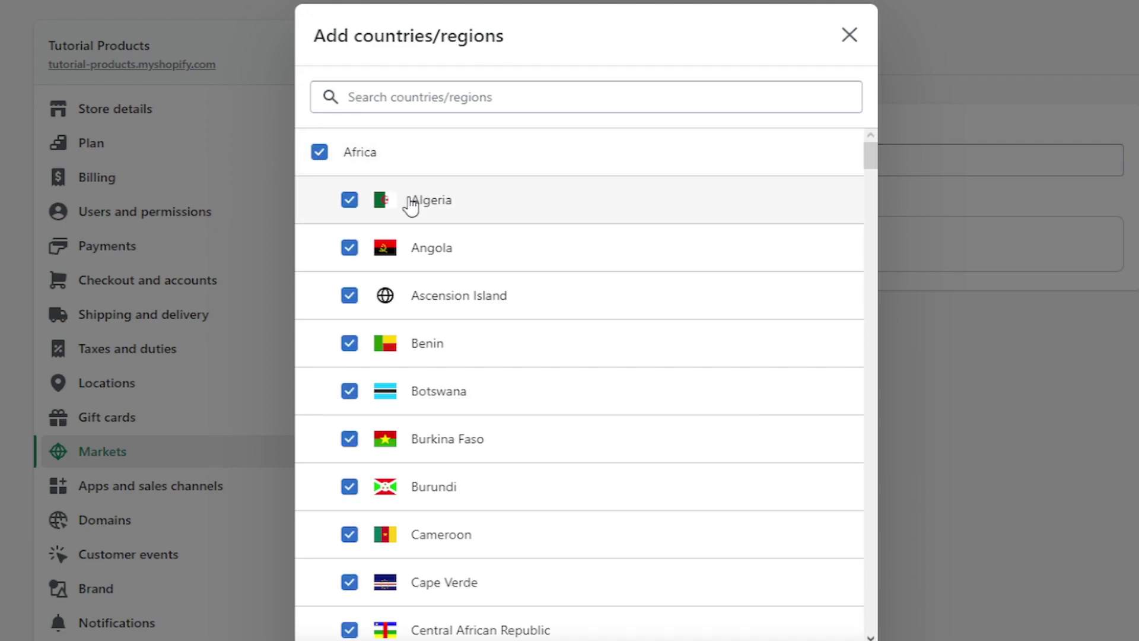
scroll(442, 323, "down", 10)
scroll(514, 354, "down", 15)
scroll(445, 279, "down", 15)
left_click(318, 268)
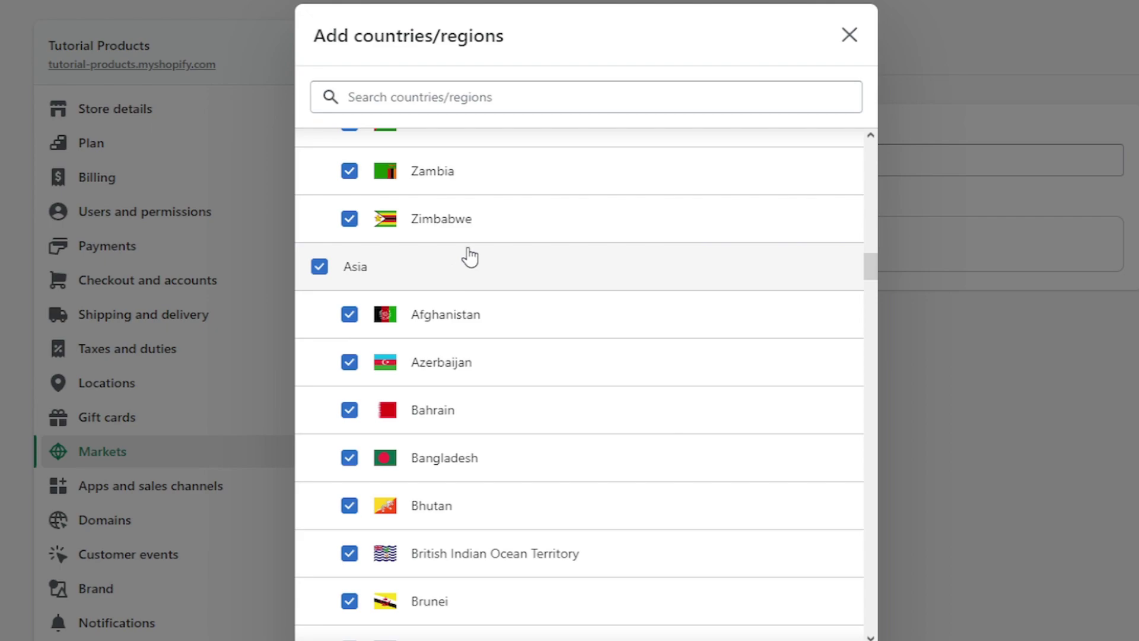
Step: Select all of Central America and Europe for the Global market
scroll(475, 249, "down", 15)
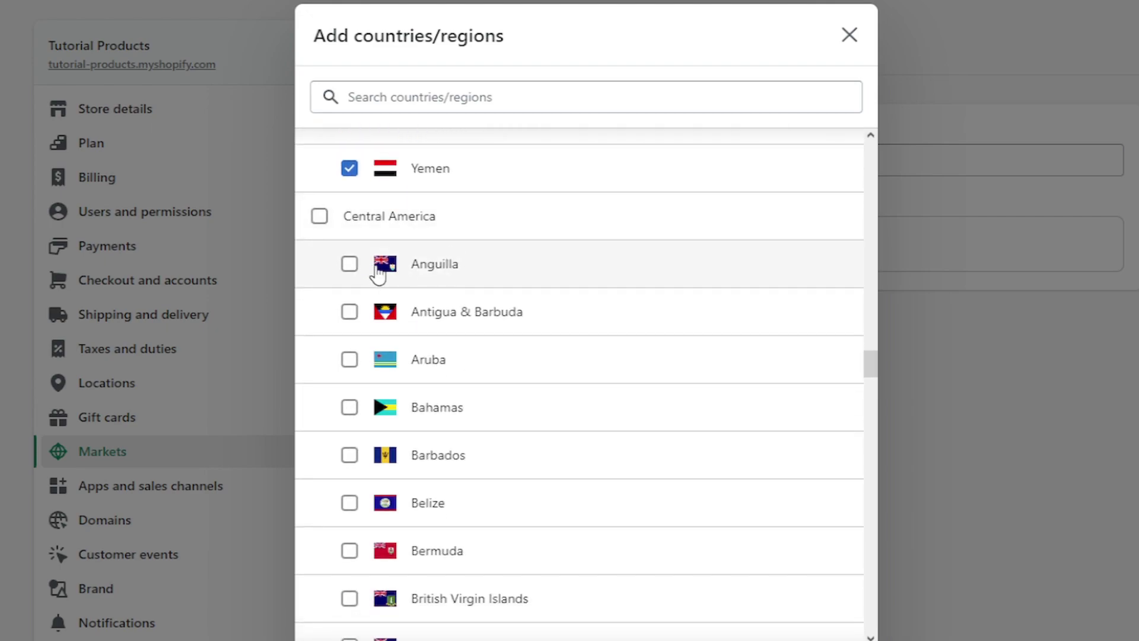
left_click(319, 215)
scroll(490, 261, "down", 20)
scroll(534, 297, "up", 3)
left_click(567, 321)
Step: Select all of North America and Oceania for the Global market
scroll(534, 296, "down", 20)
scroll(445, 255, "down", 4)
scroll(333, 267, "up", 2)
left_click(319, 201)
scroll(350, 368, "down", 2)
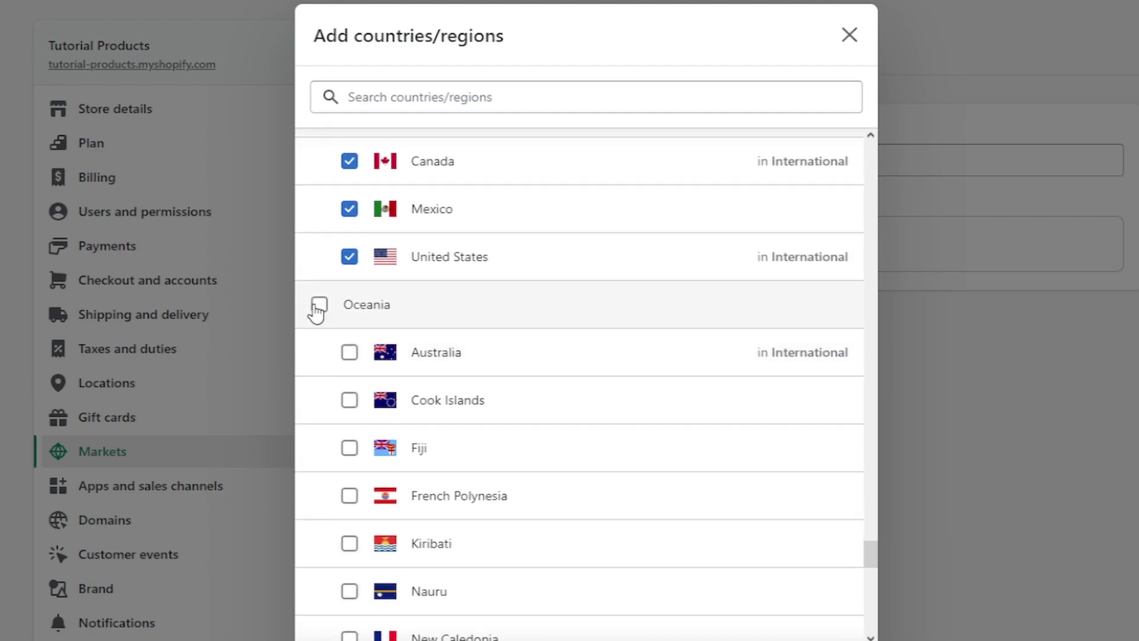
left_click(320, 305)
Step: Select the Other and South America groups, and add all selected countries and regions to the Global market
scroll(503, 276, "down", 20)
scroll(478, 315, "up", 6)
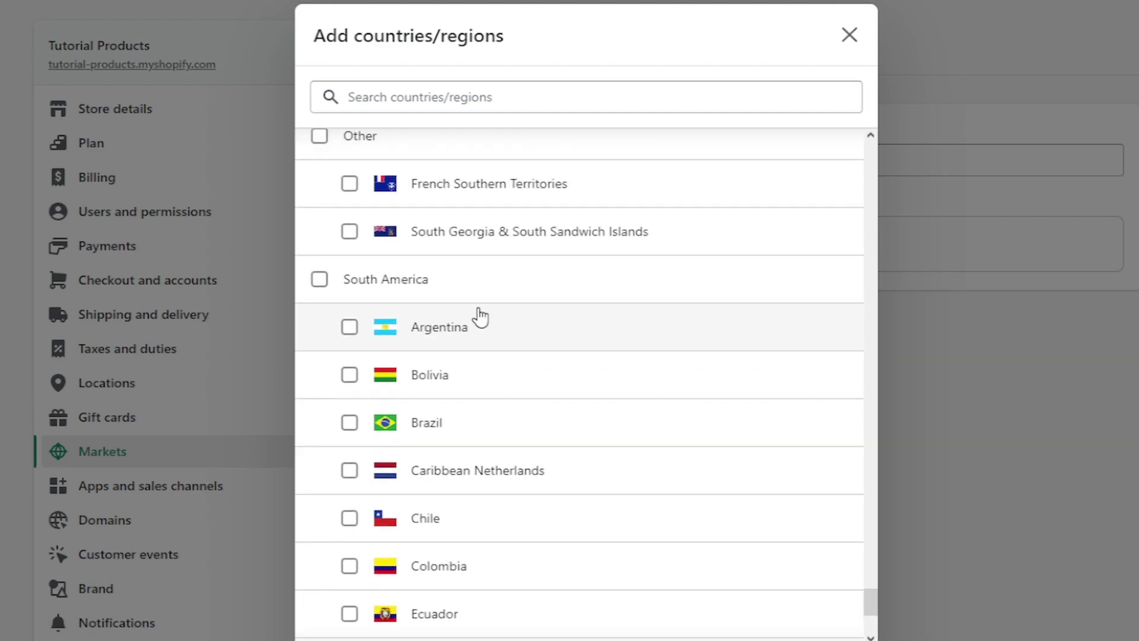
left_click(320, 317)
left_click(319, 459)
scroll(469, 392, "down", 8)
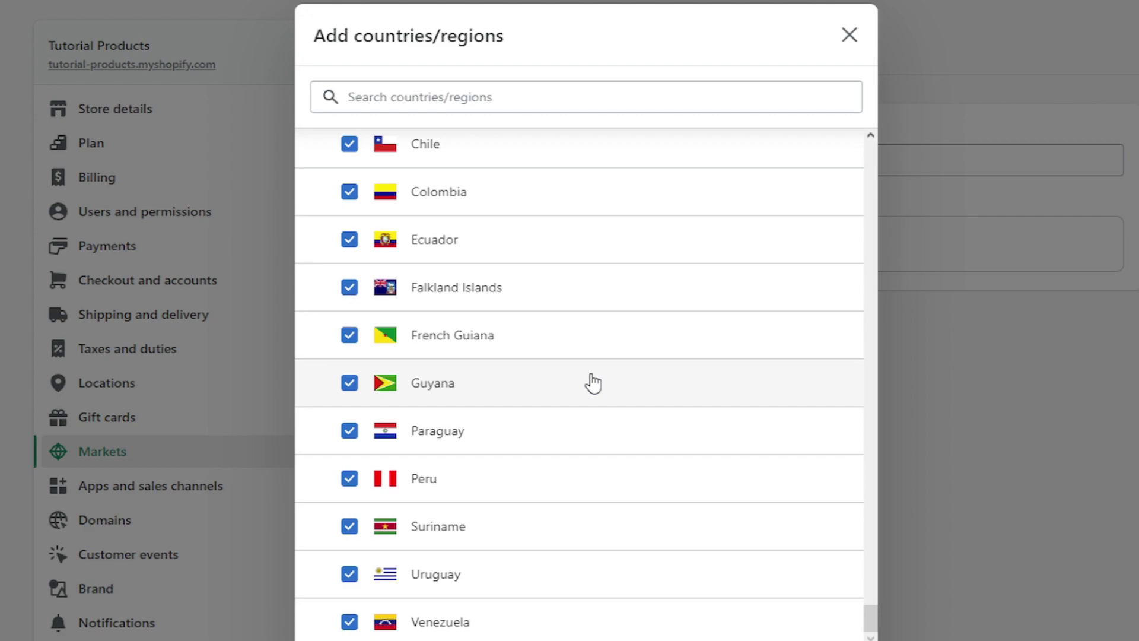
left_click(832, 582)
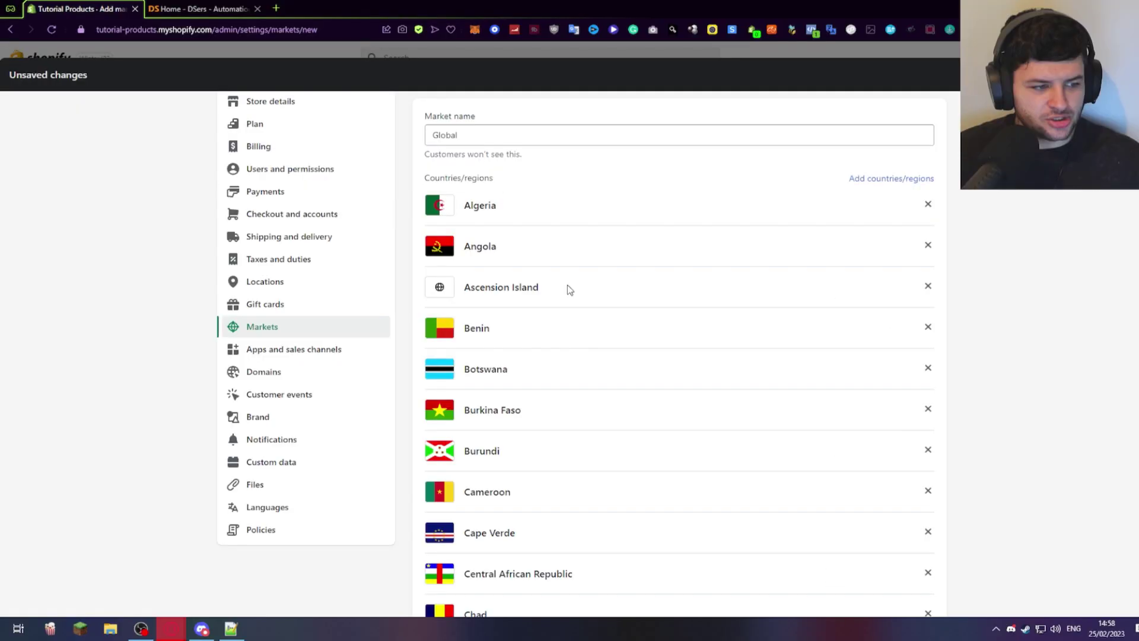
Step: Examine the full list of countries and regions added to the Global market
scroll(568, 289, "down", 20)
scroll(589, 392, "down", 20)
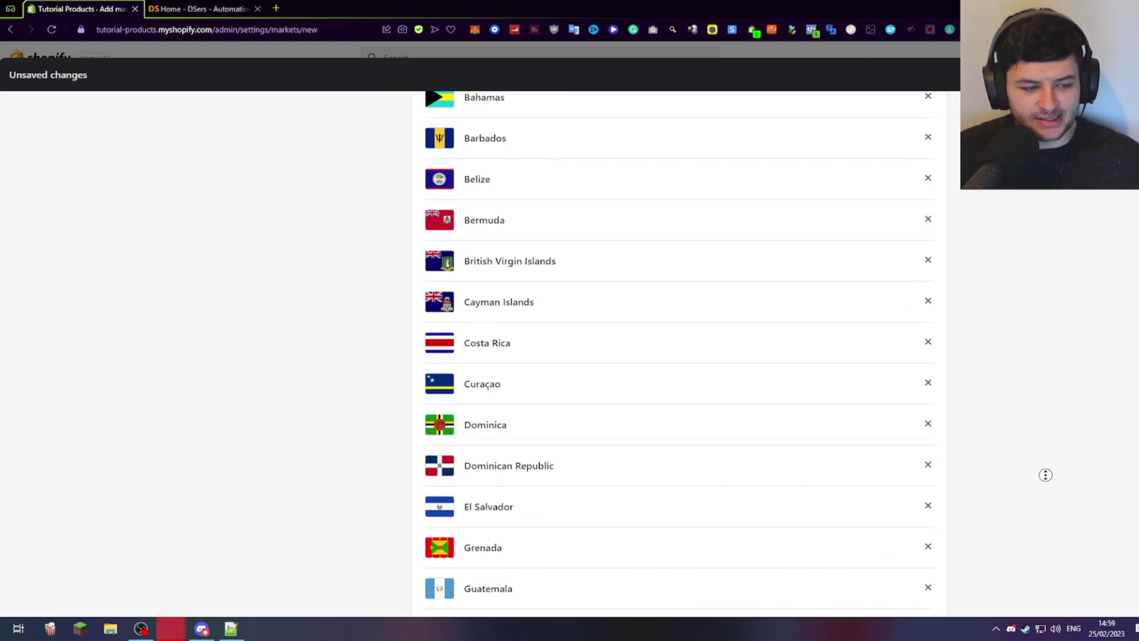
key("Home")
middle_click(988, 459)
scroll(983, 524, "down", 20)
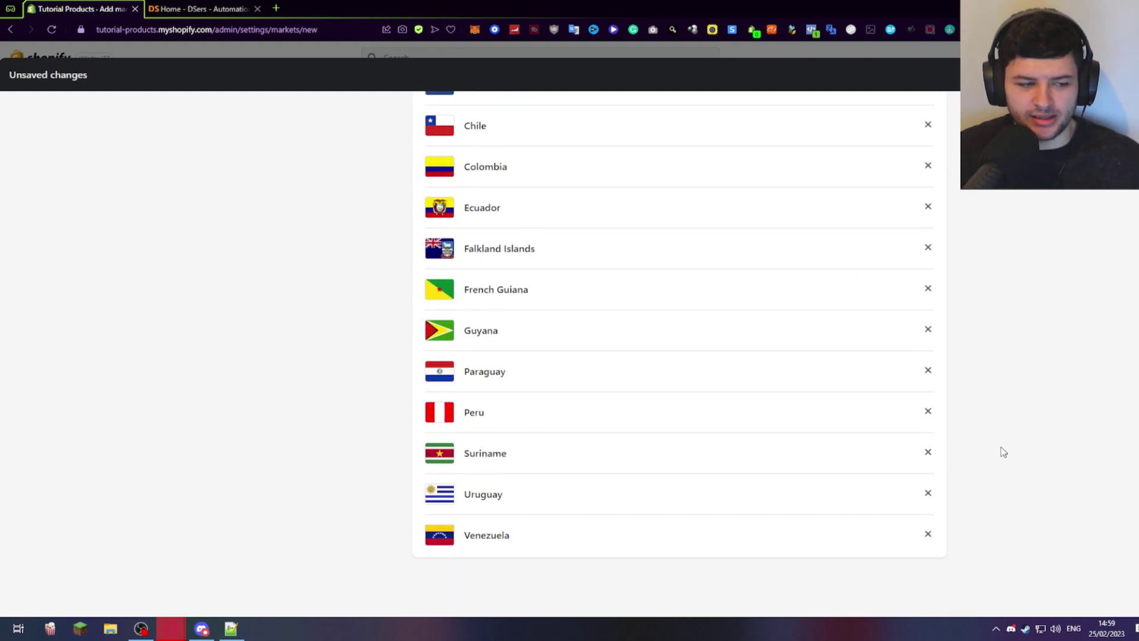
key("Home")
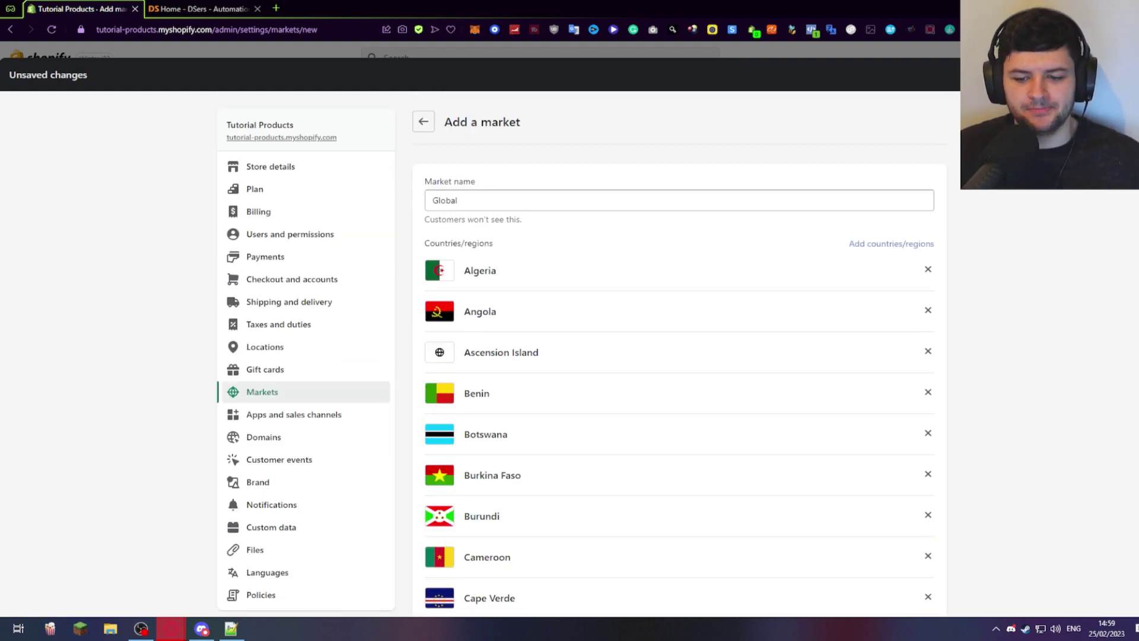
key("alt+Left")
left_click(749, 294)
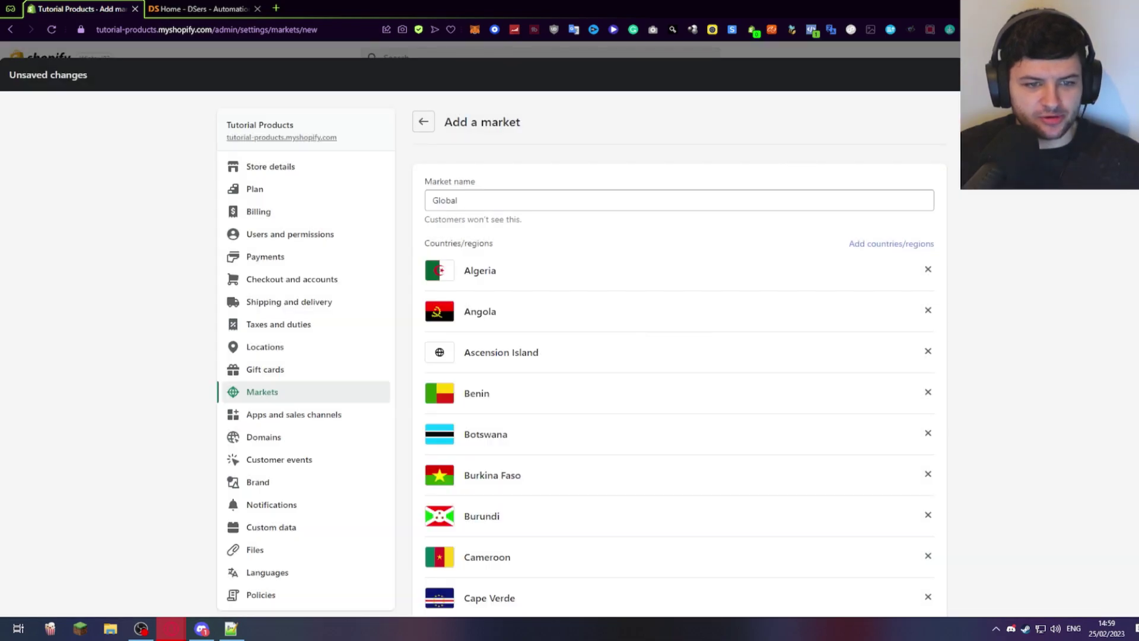
Step: Save the Global market and accept the deletion of the European Union and International markets
left_click(1110, 75)
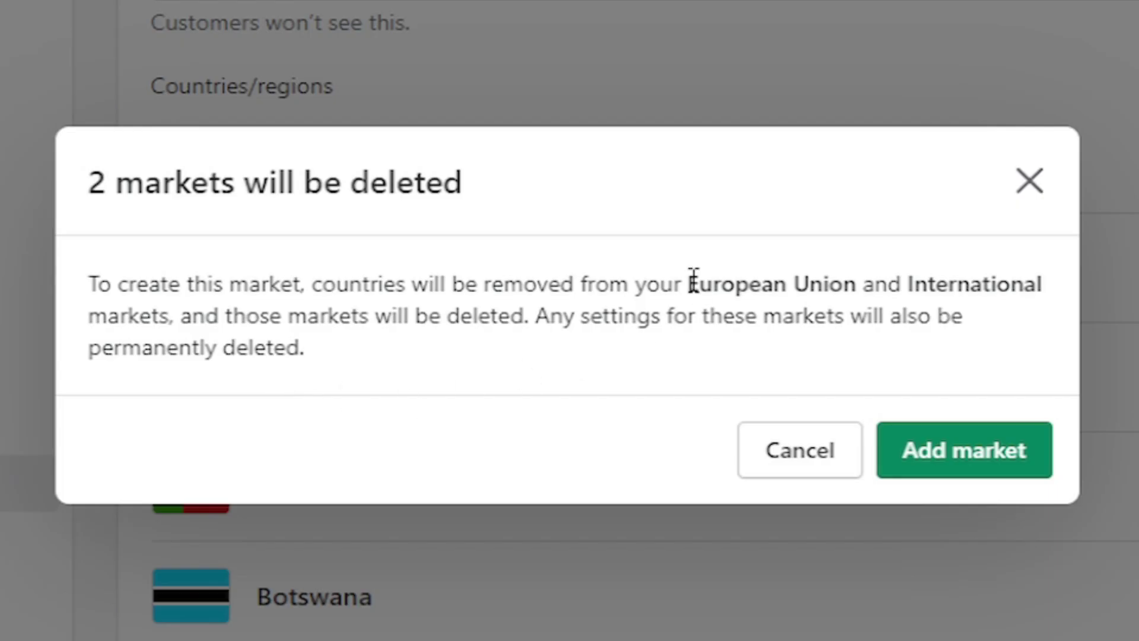
left_click_drag(117, 285, 652, 317)
left_click(292, 306)
left_click_drag(112, 182, 521, 184)
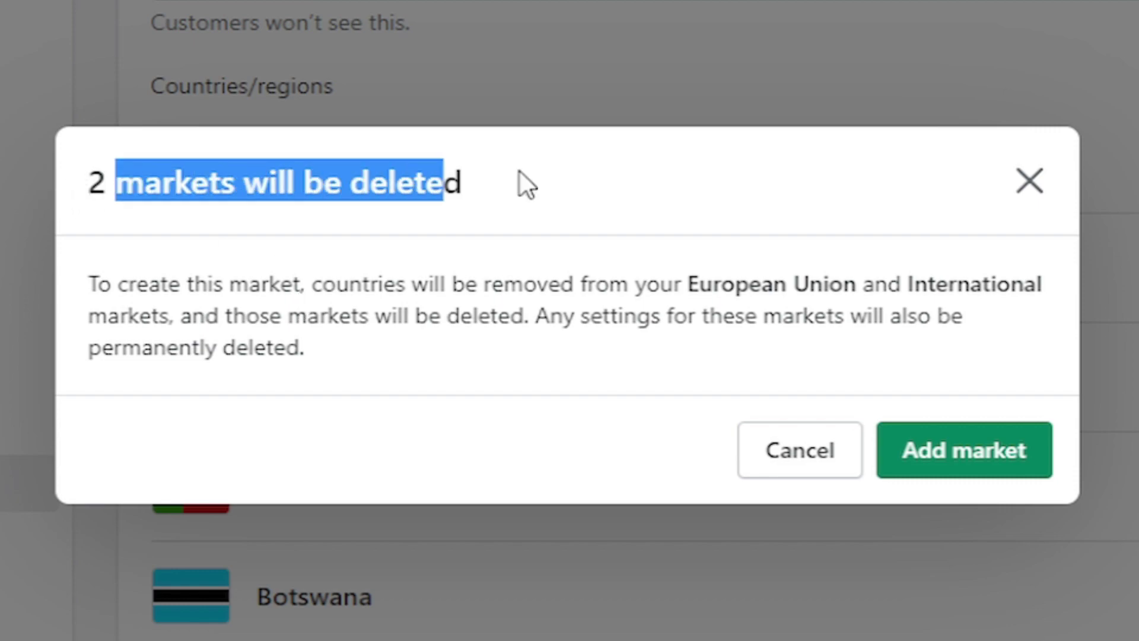
left_click(279, 198)
left_click(1008, 436)
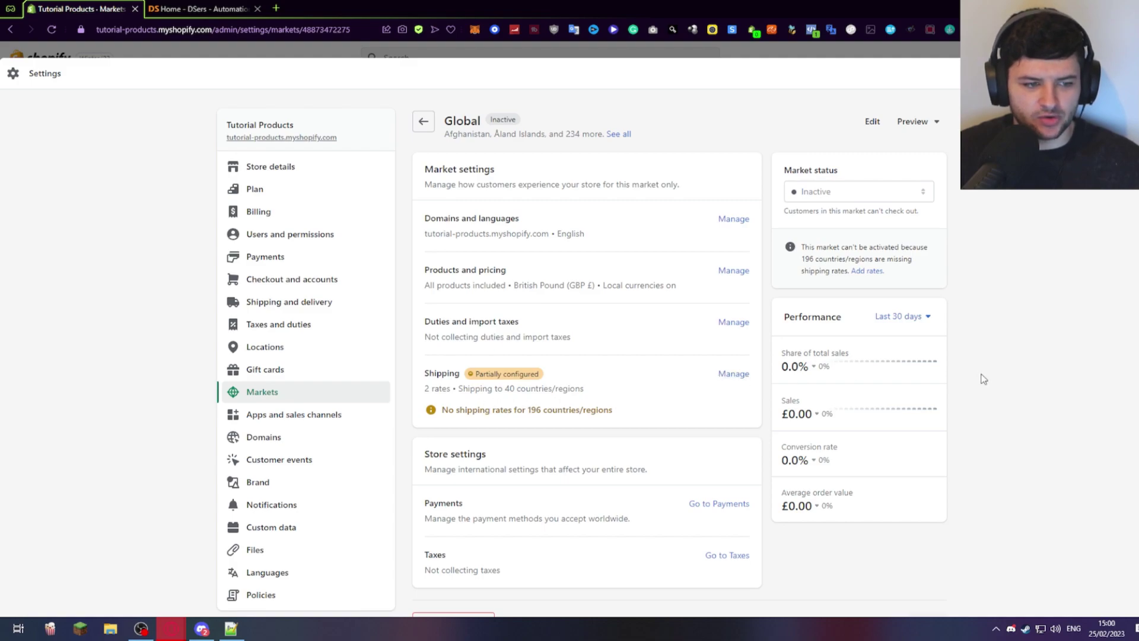
Step: Read the activation notice beneath the Global market's status
left_click_drag(801, 246, 908, 247)
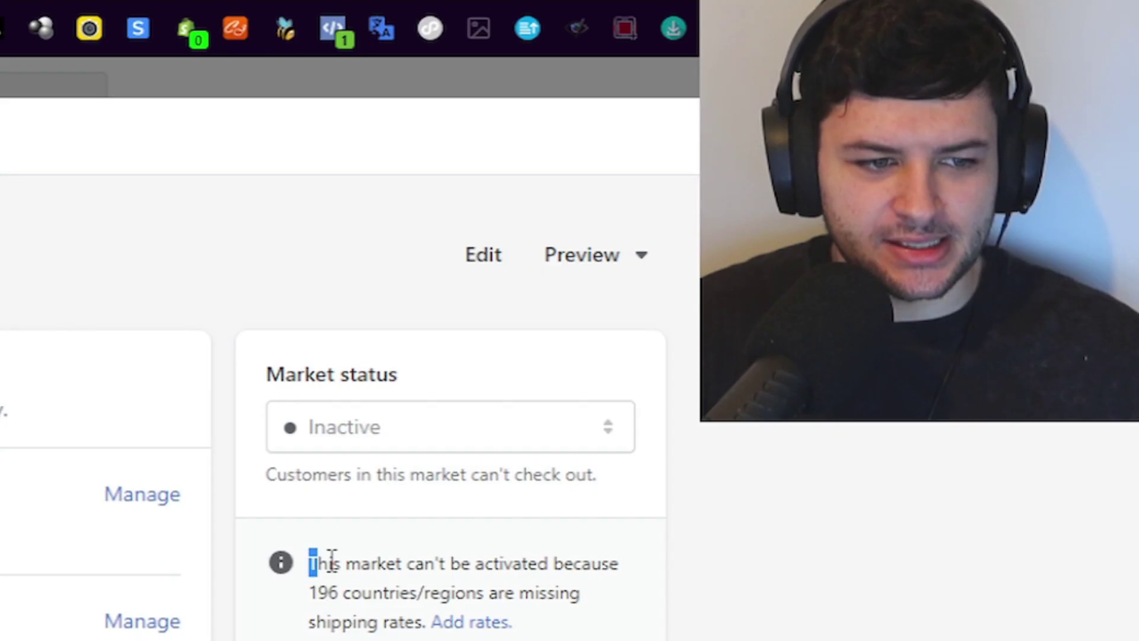
left_click_drag(573, 563, 620, 629)
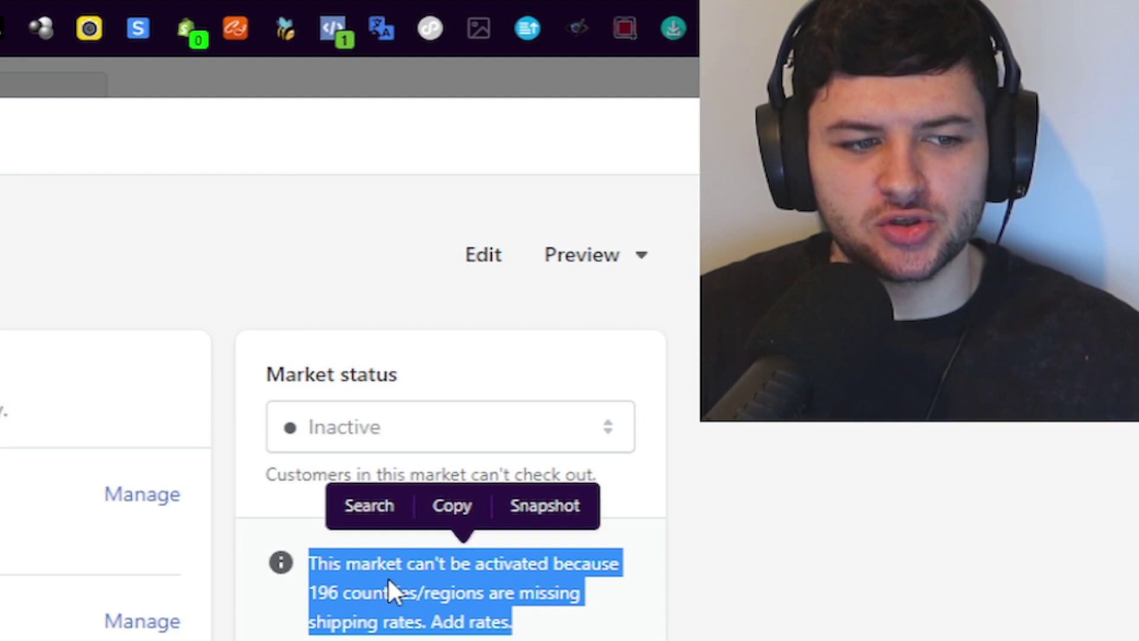
left_click(339, 584)
left_click_drag(308, 563, 511, 622)
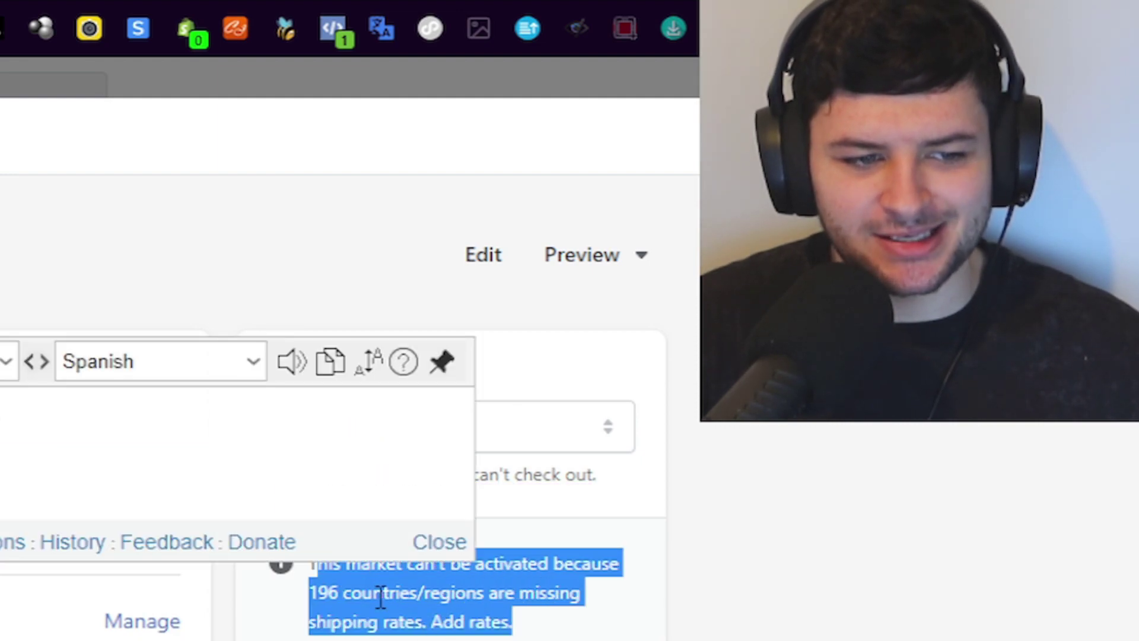
left_click(415, 593)
Step: Follow the notice's option to add missing rates and open the General shipping profile for managing its zones
left_click(478, 621)
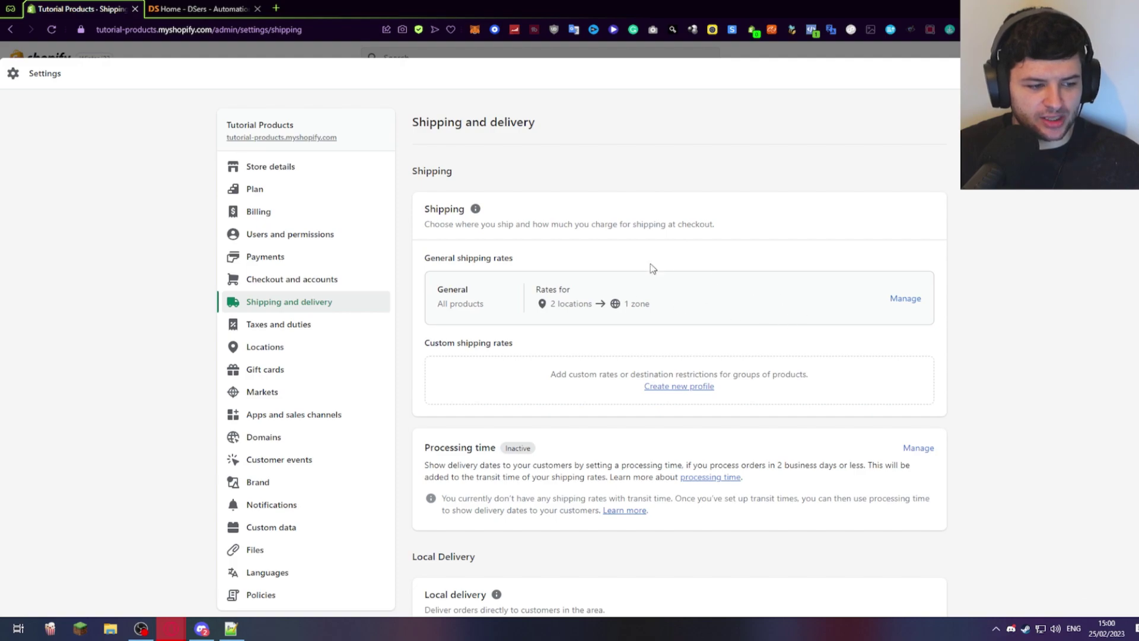
left_click(897, 300)
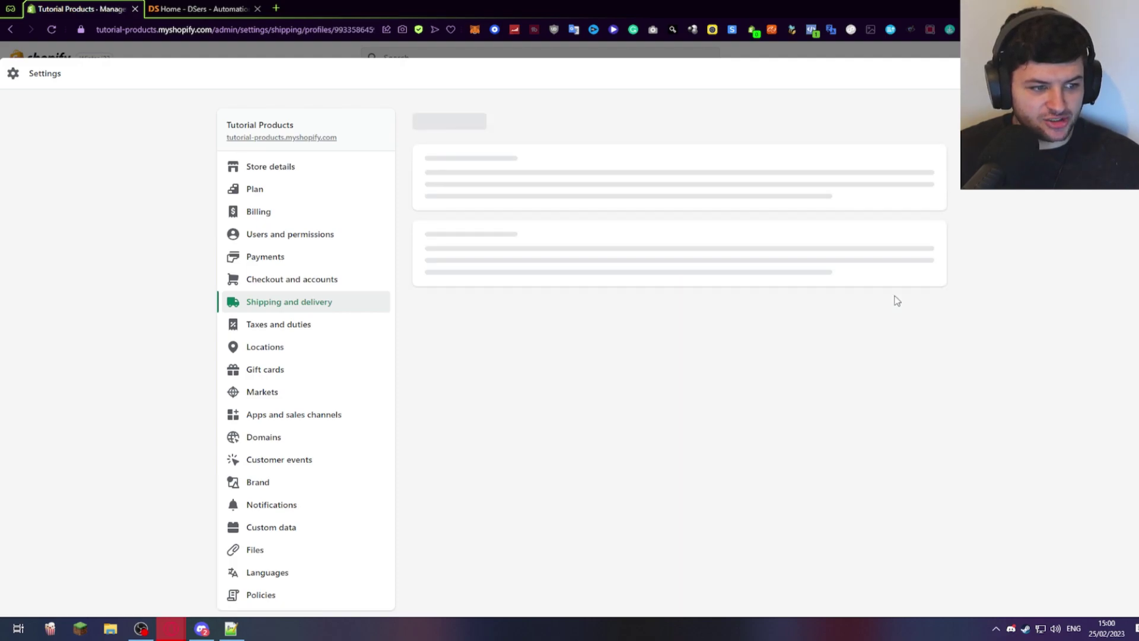
scroll(433, 249, "down", 3)
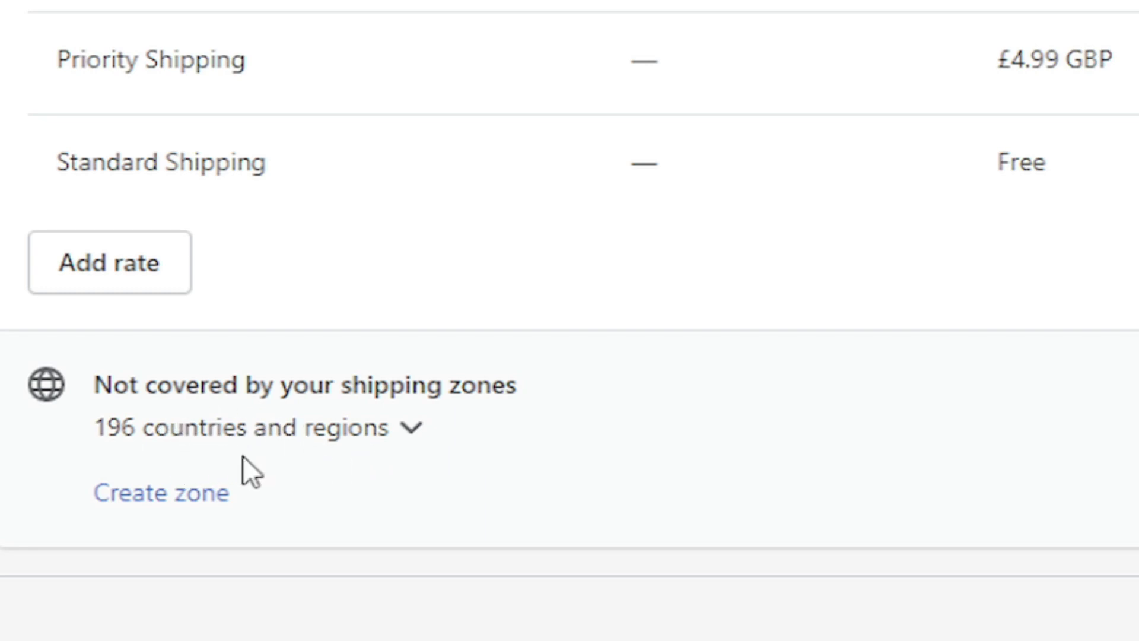
Step: Start a new shipping zone and select all the countries and regions not yet covered by a zone
left_click(145, 497)
left_click(407, 283)
left_click(406, 312)
left_click(407, 341)
left_click(407, 369)
left_click(407, 398)
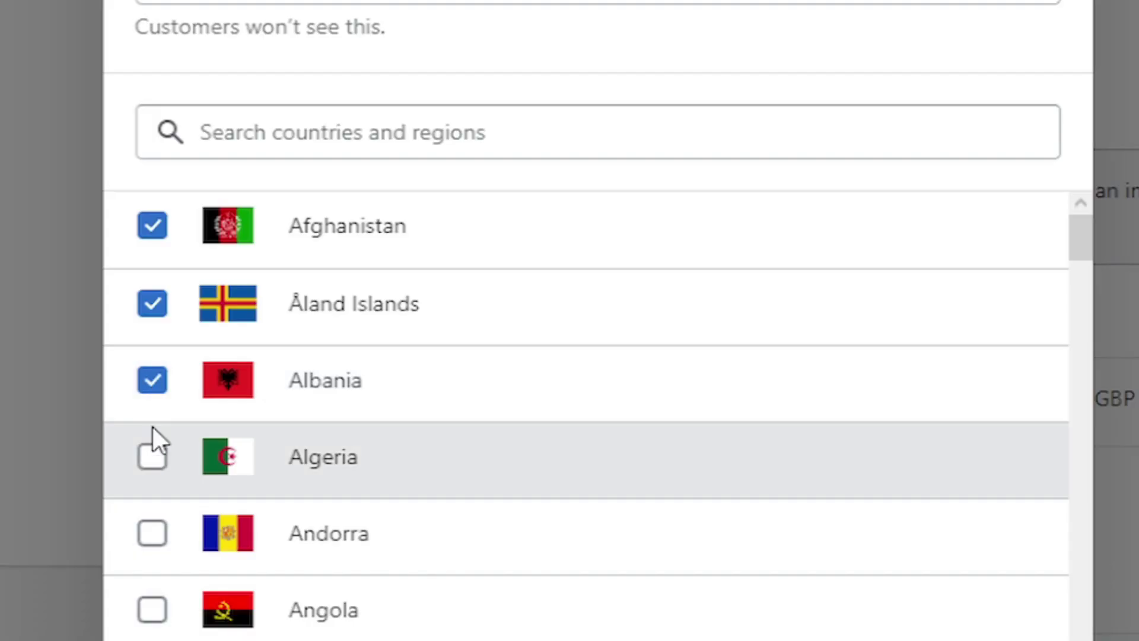
left_click(153, 608)
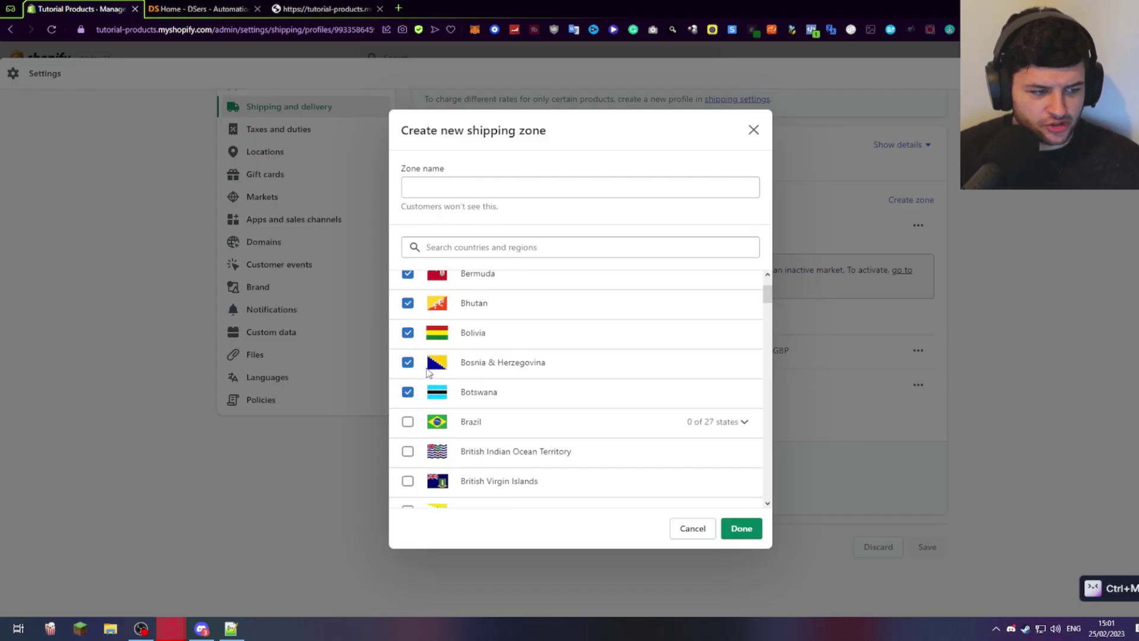
scroll(137, 446, "down", 1)
left_click(407, 344)
left_click(407, 373)
left_click(407, 403)
left_click(407, 433)
scroll(405, 399, "down", 2)
left_click(407, 373)
left_click(407, 402)
left_click(407, 432)
left_click(407, 462)
scroll(415, 415, "down", 2)
left_click(407, 403)
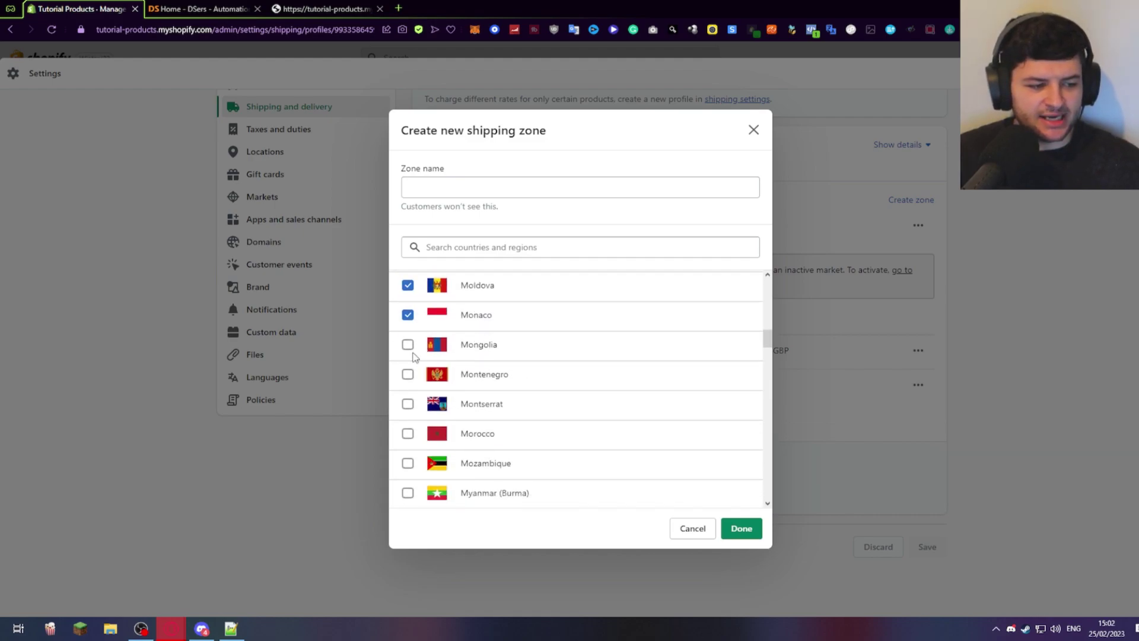
left_click(407, 344)
left_click(407, 373)
left_click(406, 403)
left_click(407, 433)
left_click(407, 462)
left_click(407, 492)
scroll(415, 410, "down", 3)
left_click(407, 344)
left_click(407, 373)
left_click(407, 403)
scroll(399, 356, "down", 2)
left_click(407, 344)
scroll(593, 374, "down", 1)
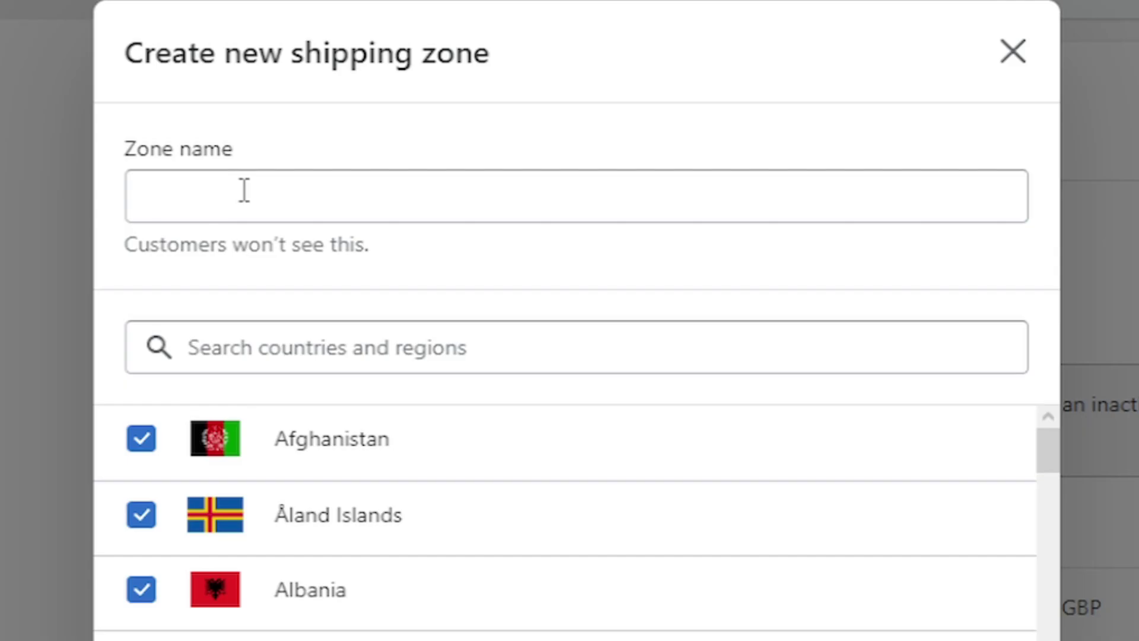
Step: Name the new shipping zone Rest of World and finish creating it
left_click(243, 190)
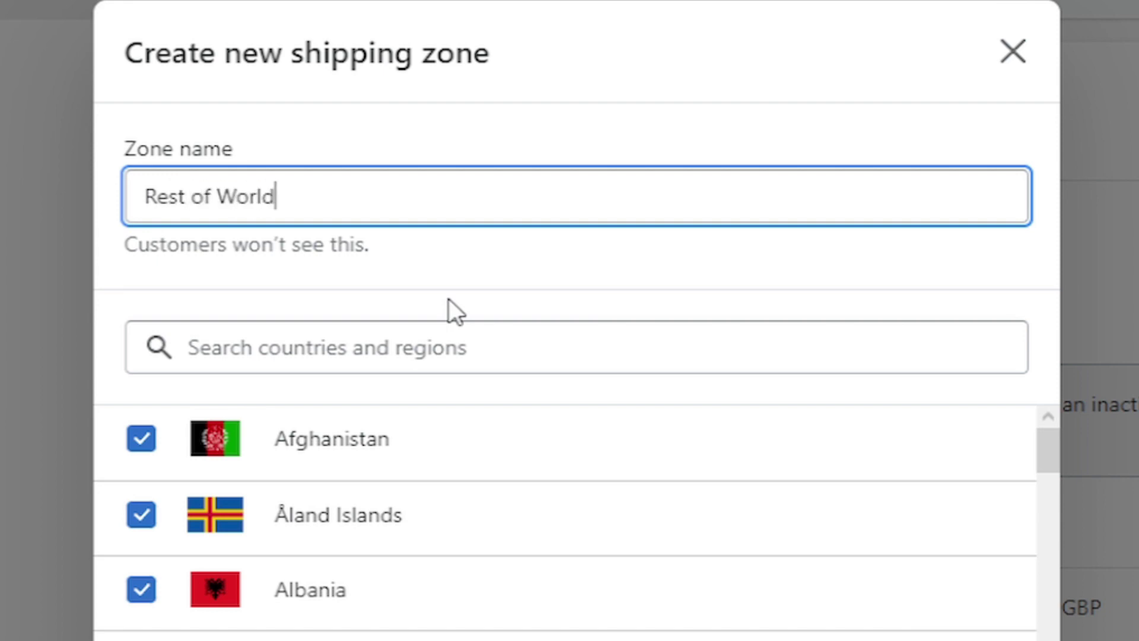
left_click(1002, 566)
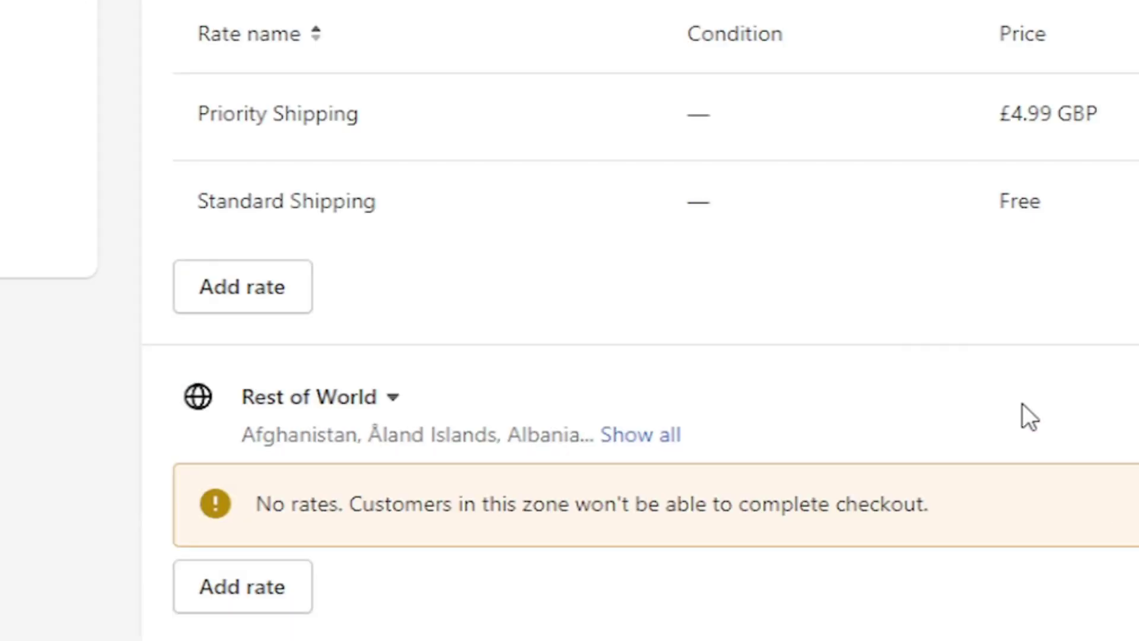
Step: Add a free Standard Shipping rate to the Rest of World zone, using self-set rates
left_click(265, 572)
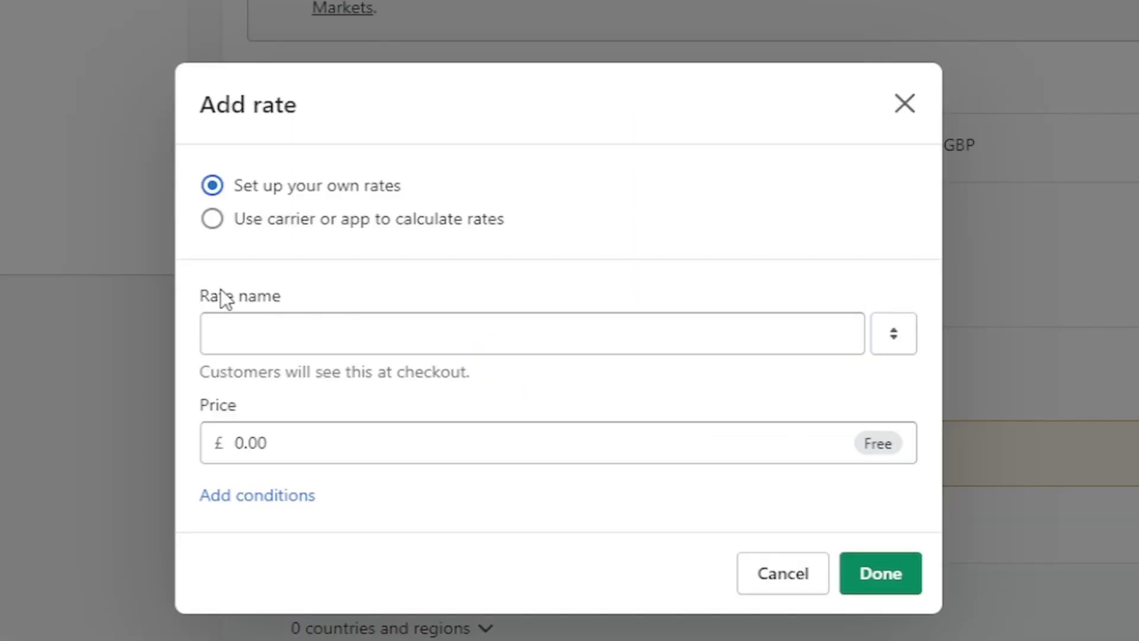
left_click(219, 220)
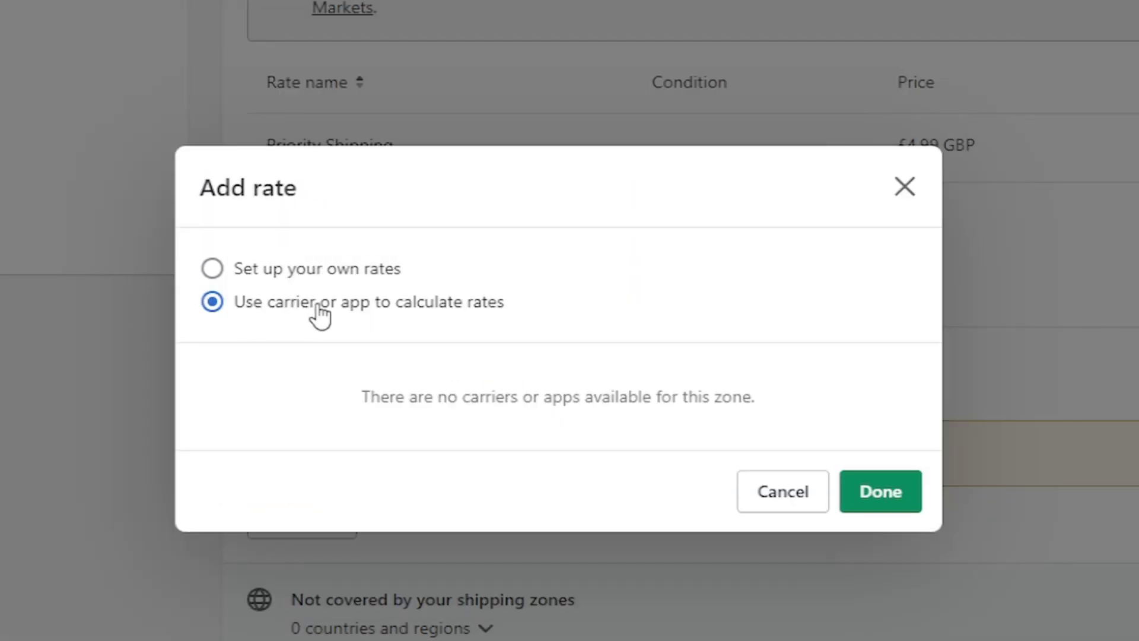
left_click(267, 271)
left_click(741, 332)
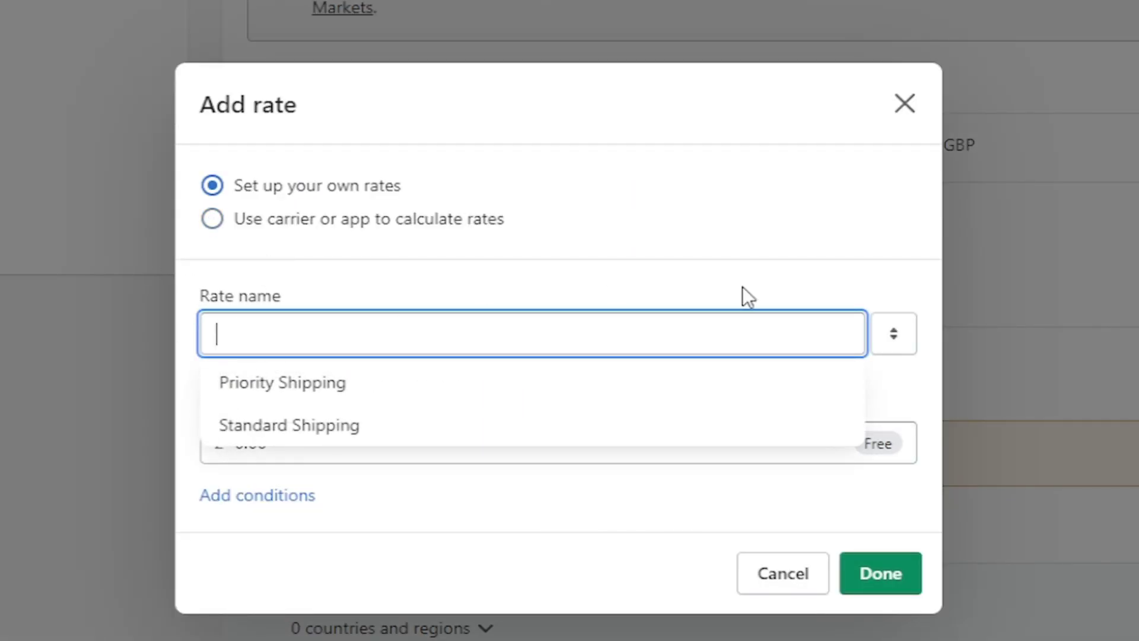
type("Stand")
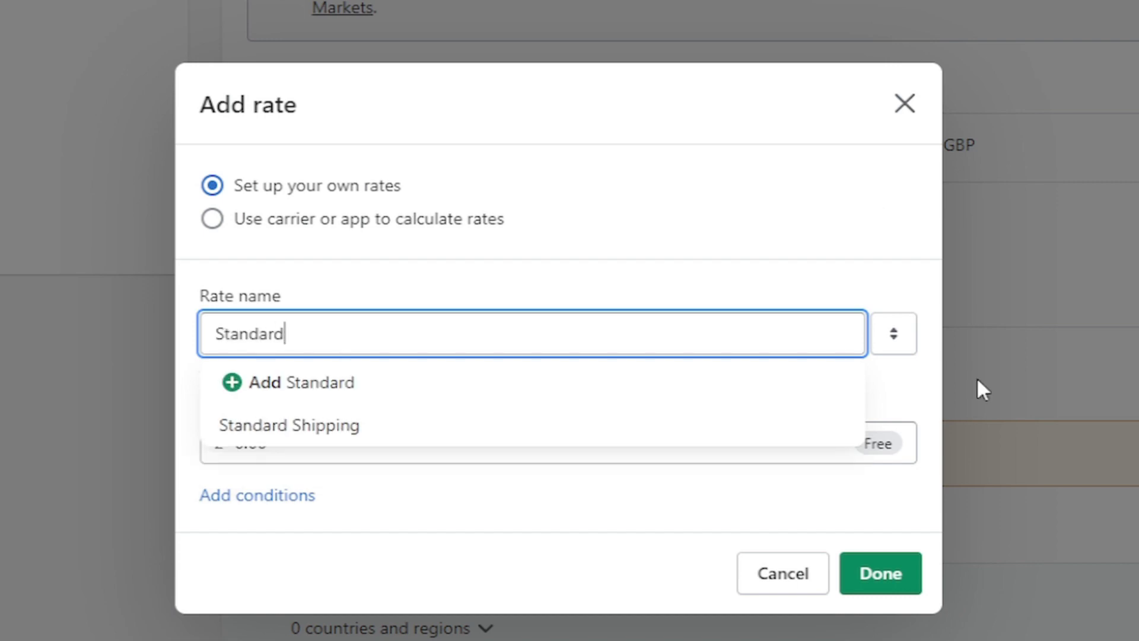
type("ard")
left_click(276, 425)
left_click(895, 580)
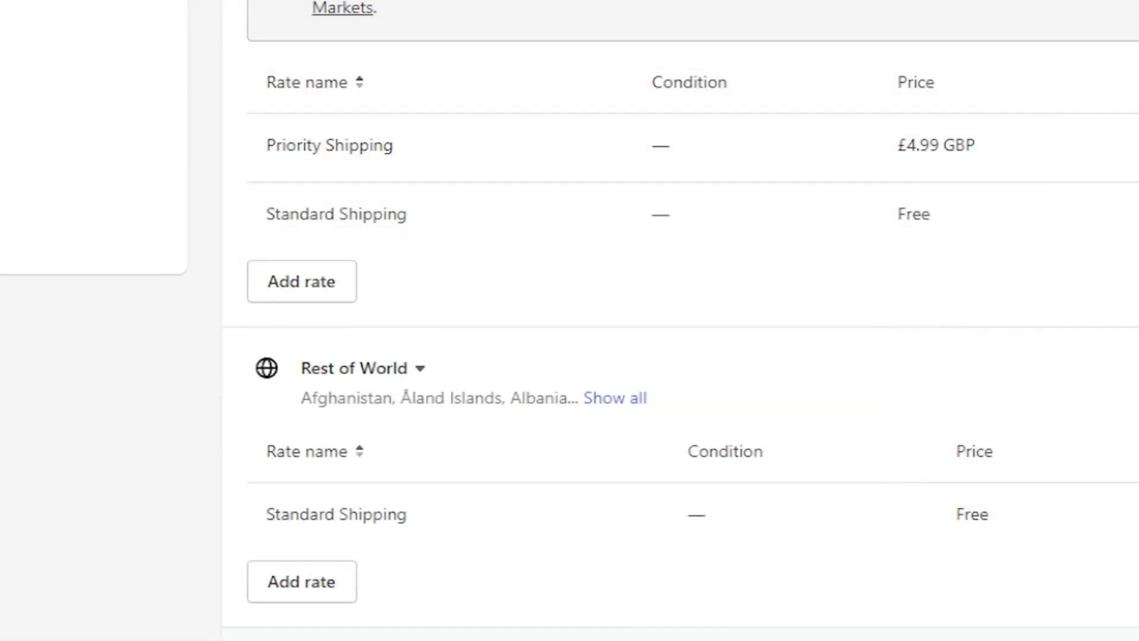
Step: Add a Priority Shipping rate priced at £4.99 to the Rest of World zone
left_click(301, 582)
left_click(330, 327)
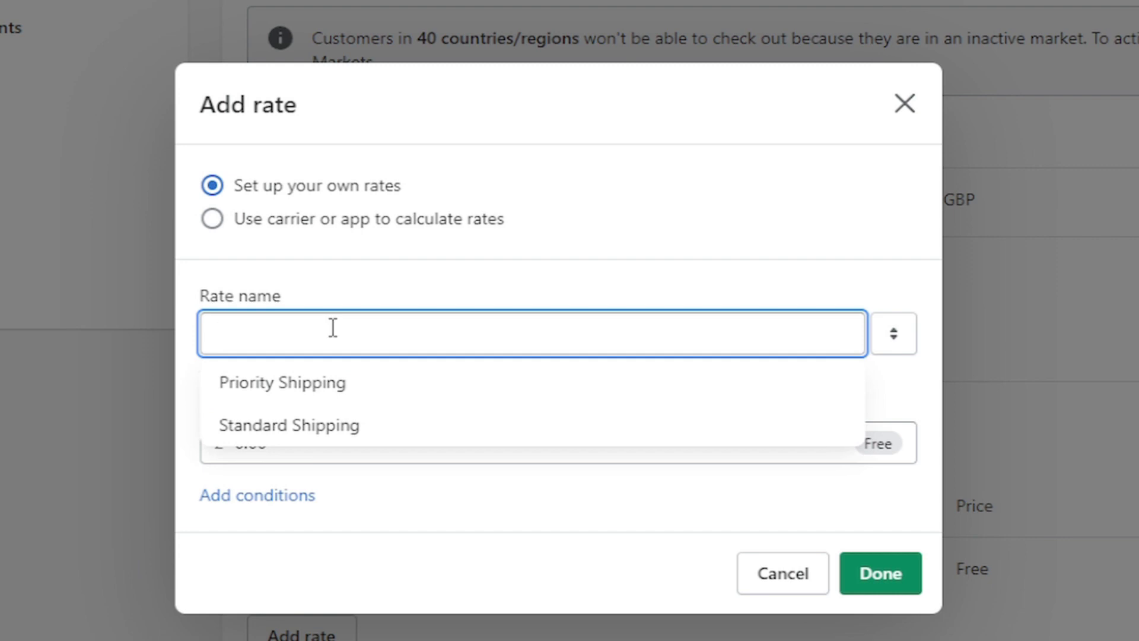
type("Prio")
left_click(308, 430)
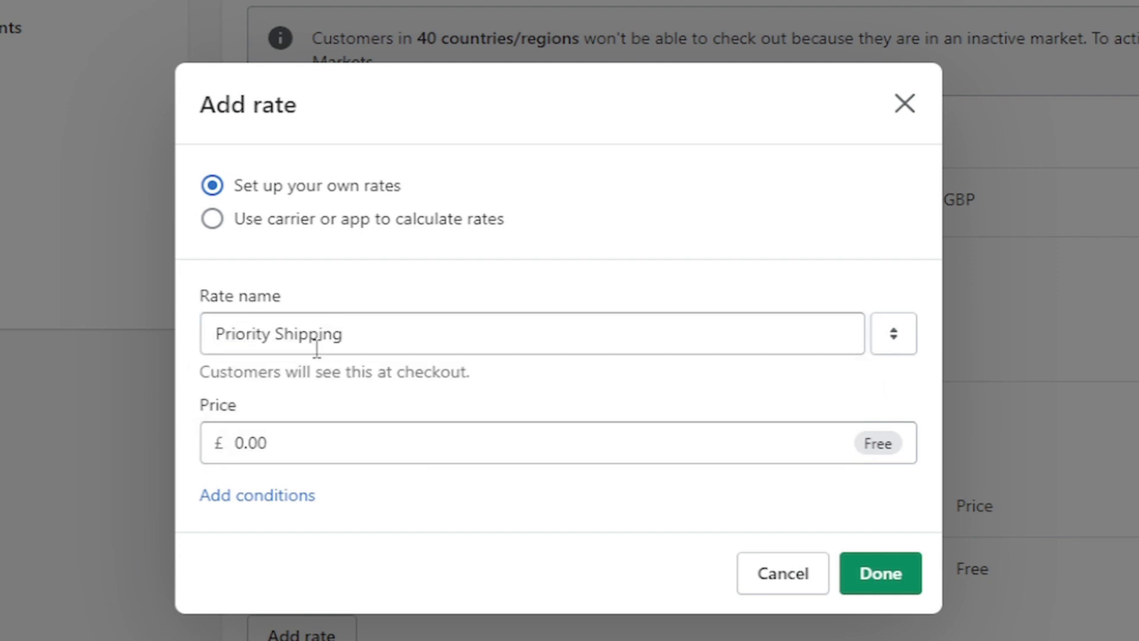
left_click(302, 423)
left_click(536, 333)
left_click(89, 306)
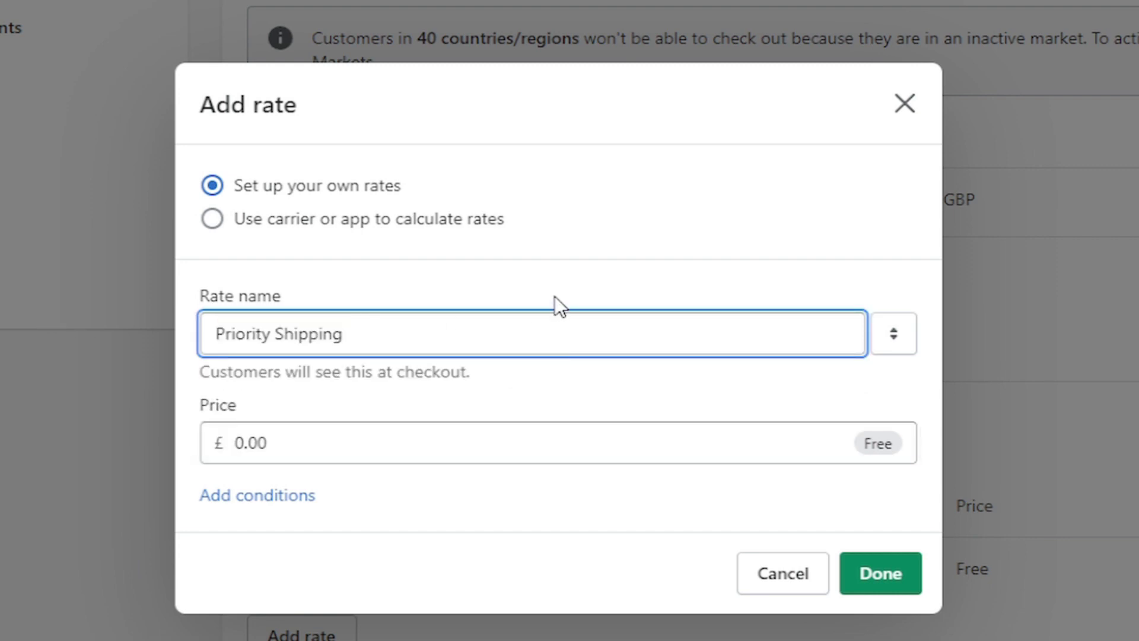
left_click(310, 432)
type("4.99")
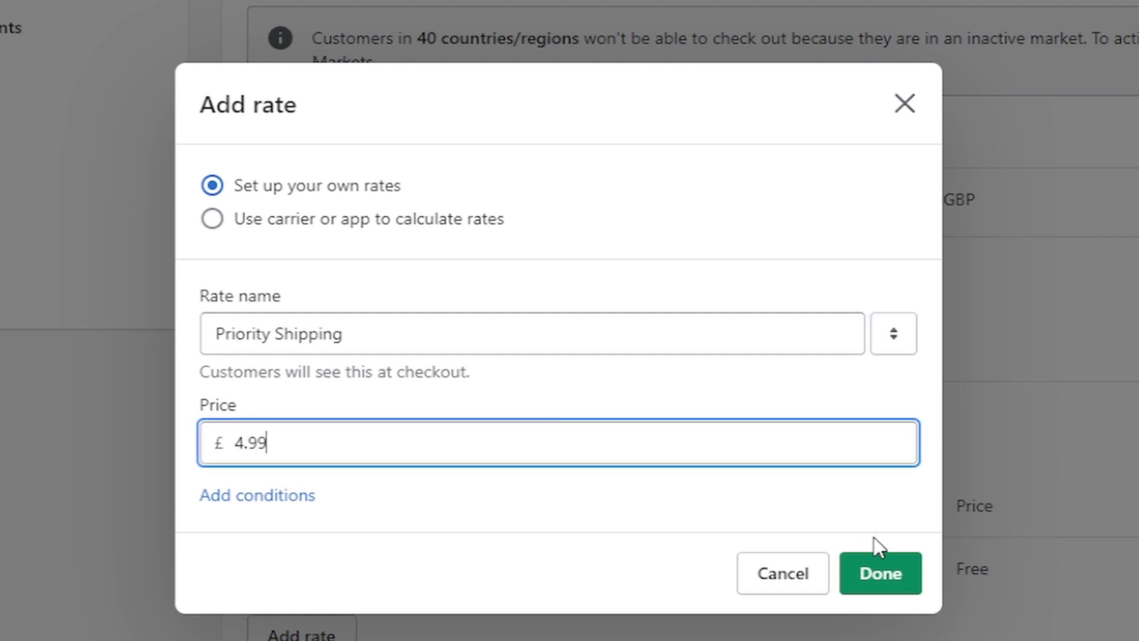
left_click(877, 564)
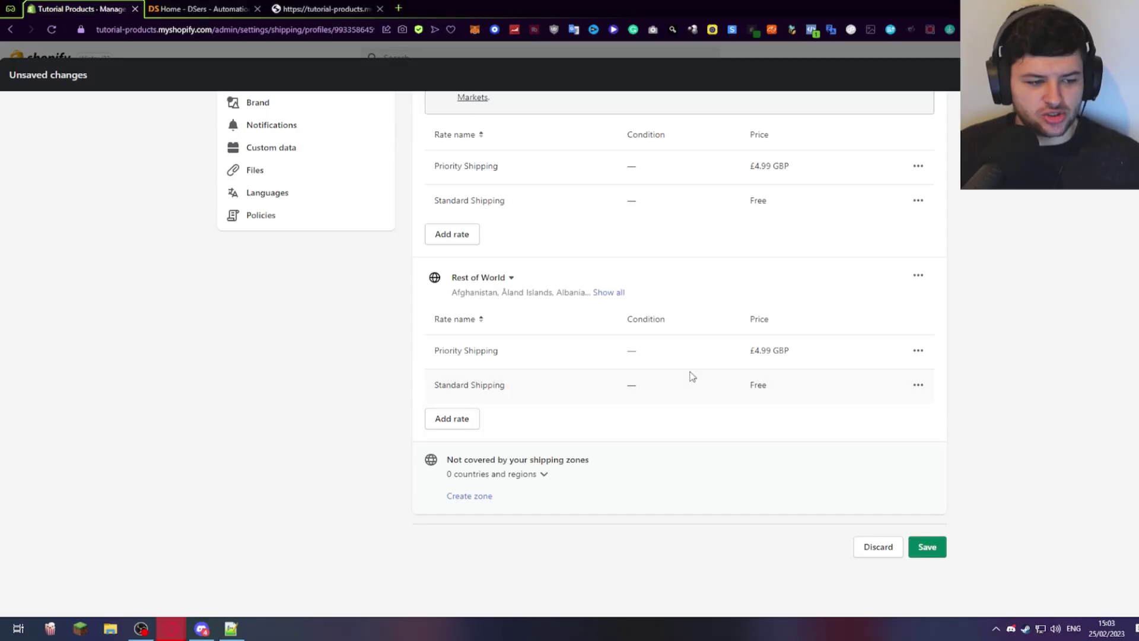
Step: Check the rates under both shipping zones and save the General profile
scroll(788, 420, "up", 6)
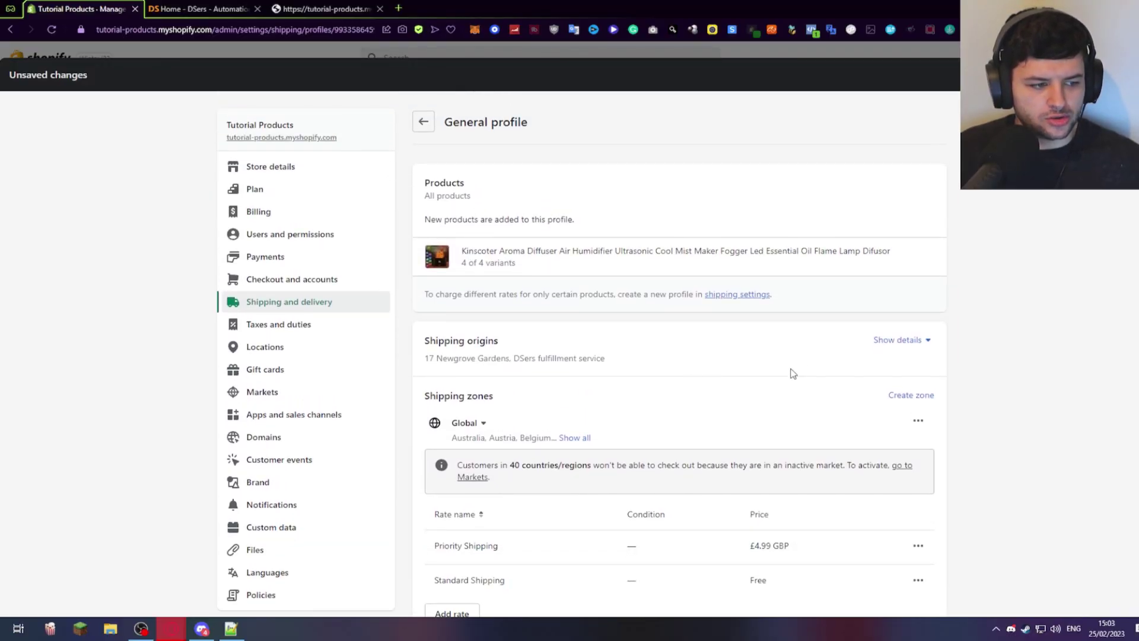
scroll(790, 373, "down", 4)
key("ctrl+s")
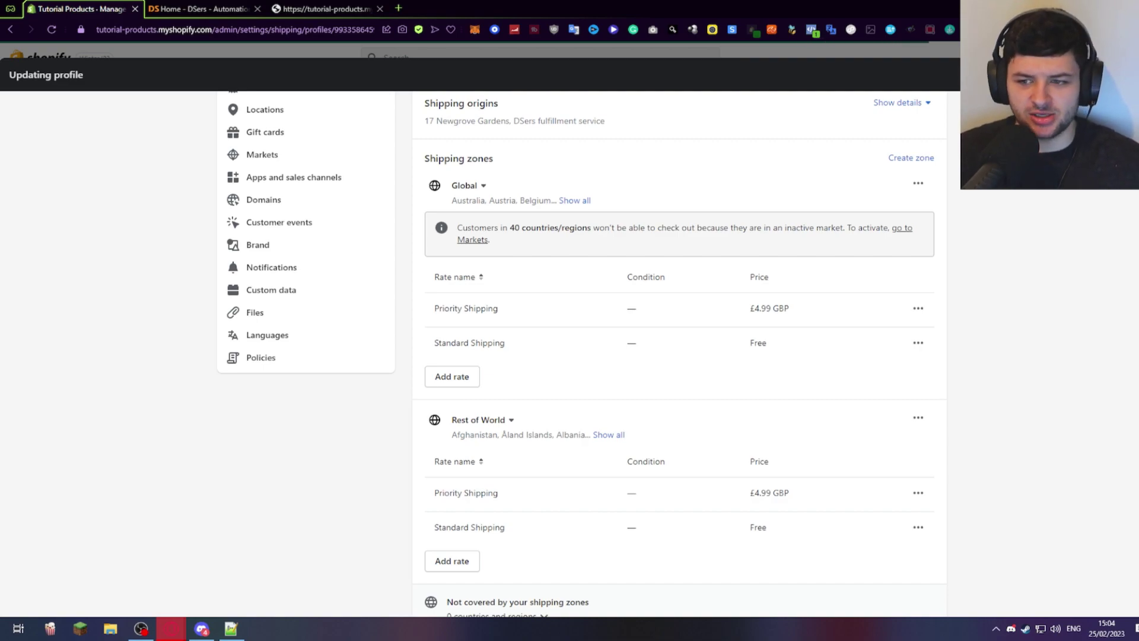
Step: Open the Global market's shipping settings and examine the rates listed for every country from Afghanistan to Zimbabwe
left_click(469, 308)
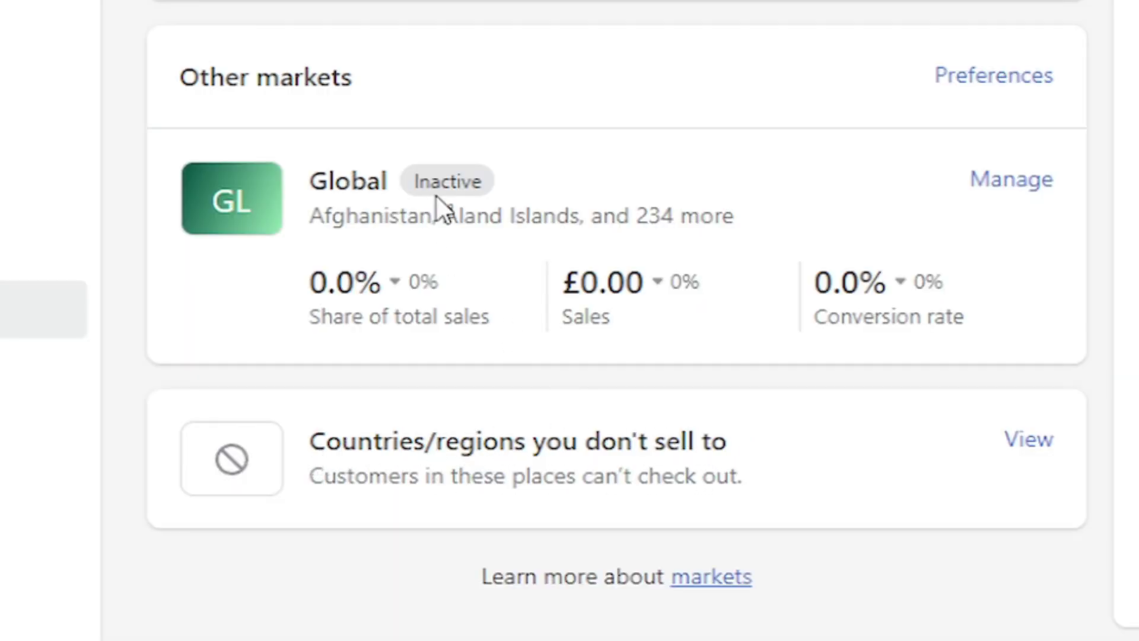
left_click(985, 183)
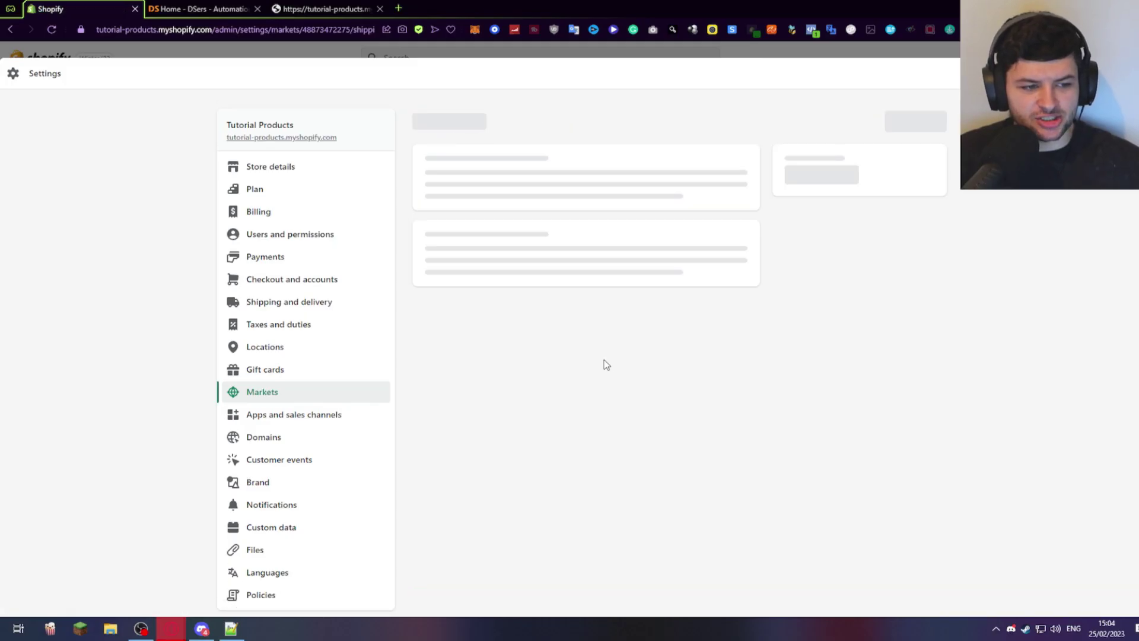
scroll(795, 350, "down", 20)
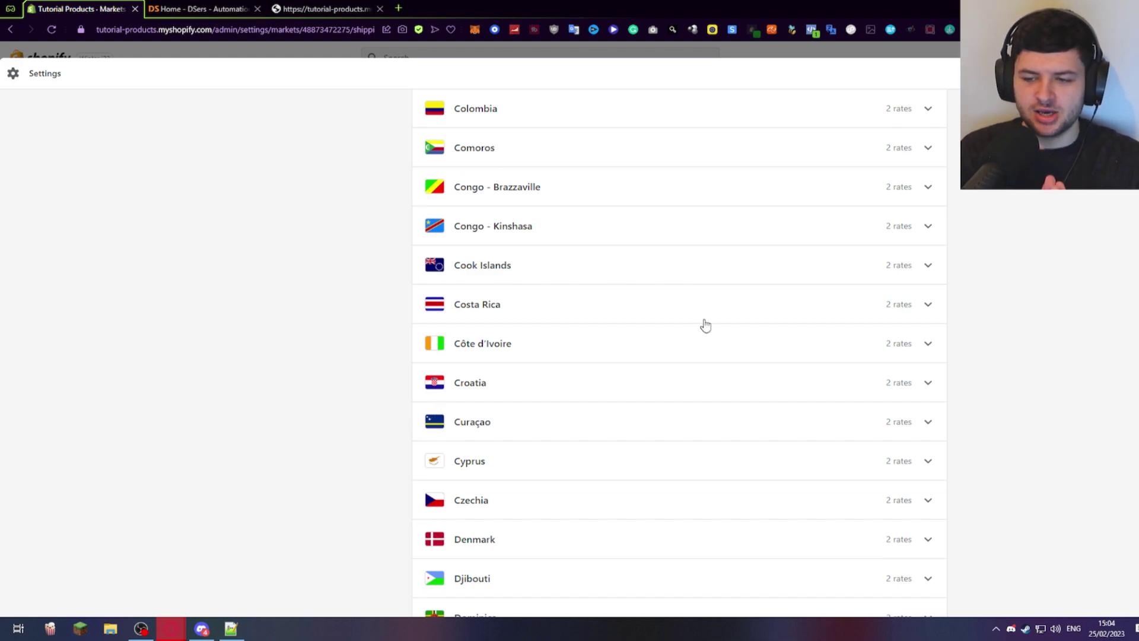
scroll(705, 326, "down", 10)
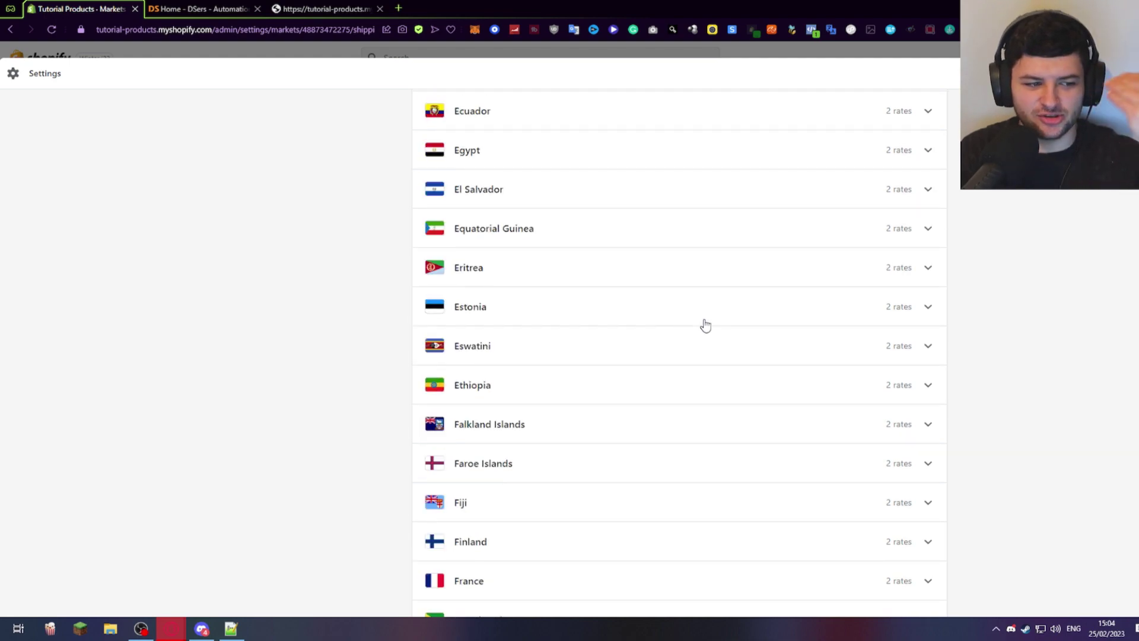
scroll(949, 385, "down", 5)
scroll(1013, 401, "down", 10)
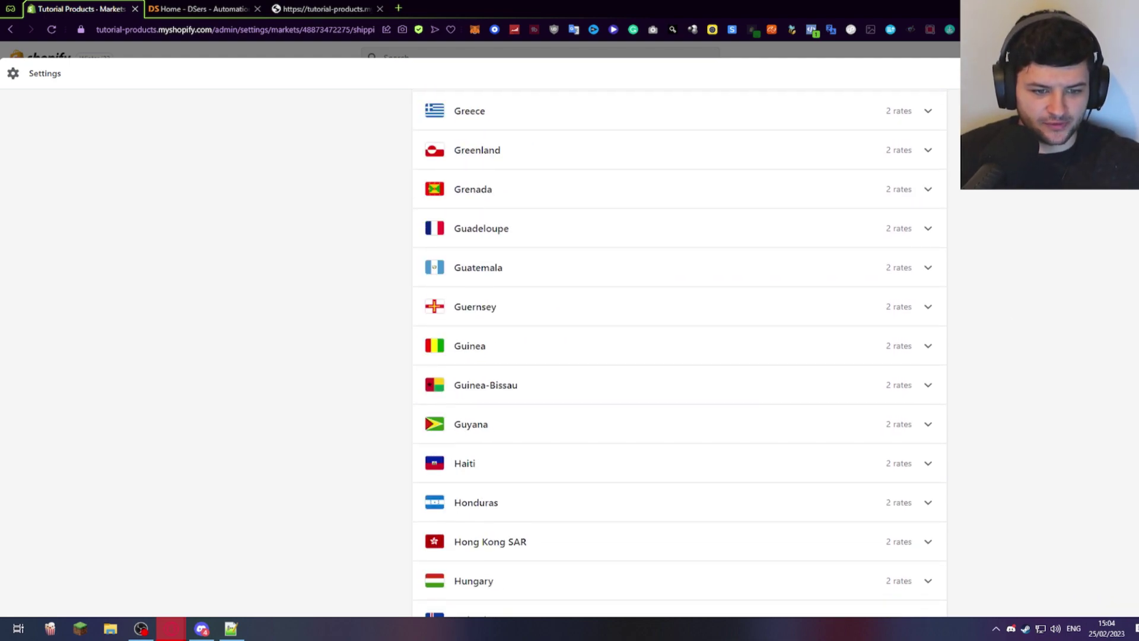
scroll(679, 350, "down", 20)
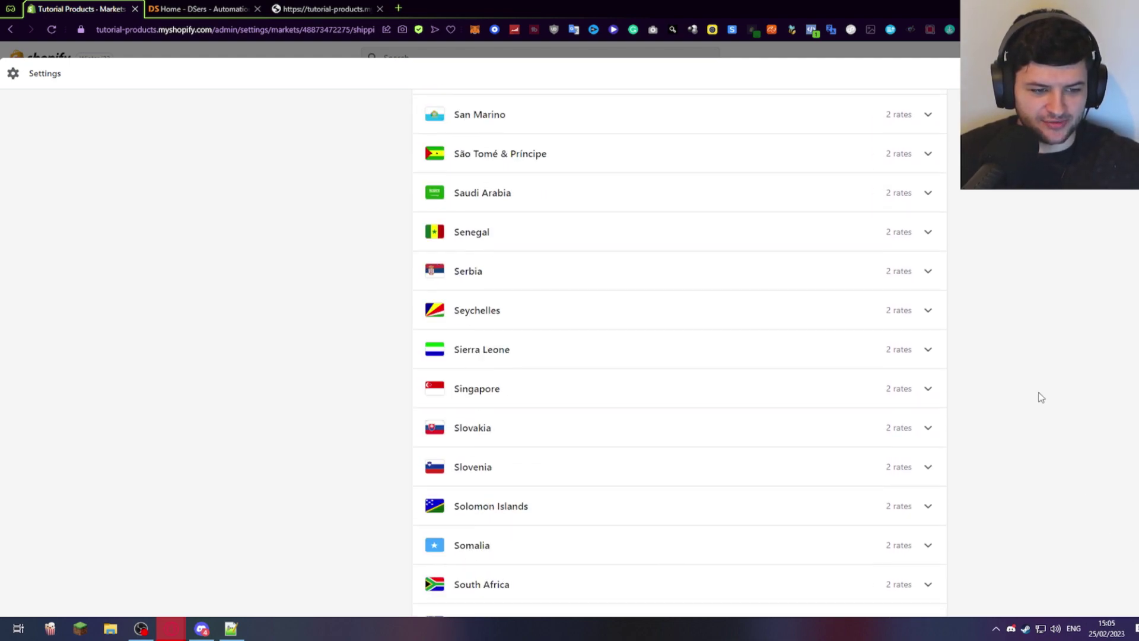
scroll(1067, 381, "down", 20)
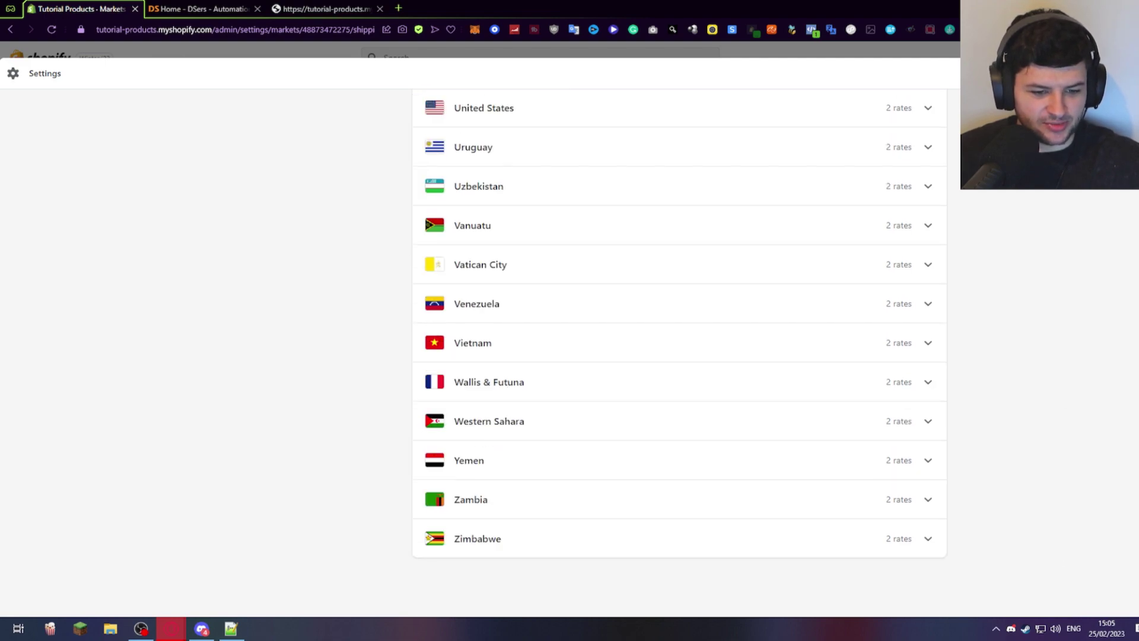
scroll(679, 353, "up", 20)
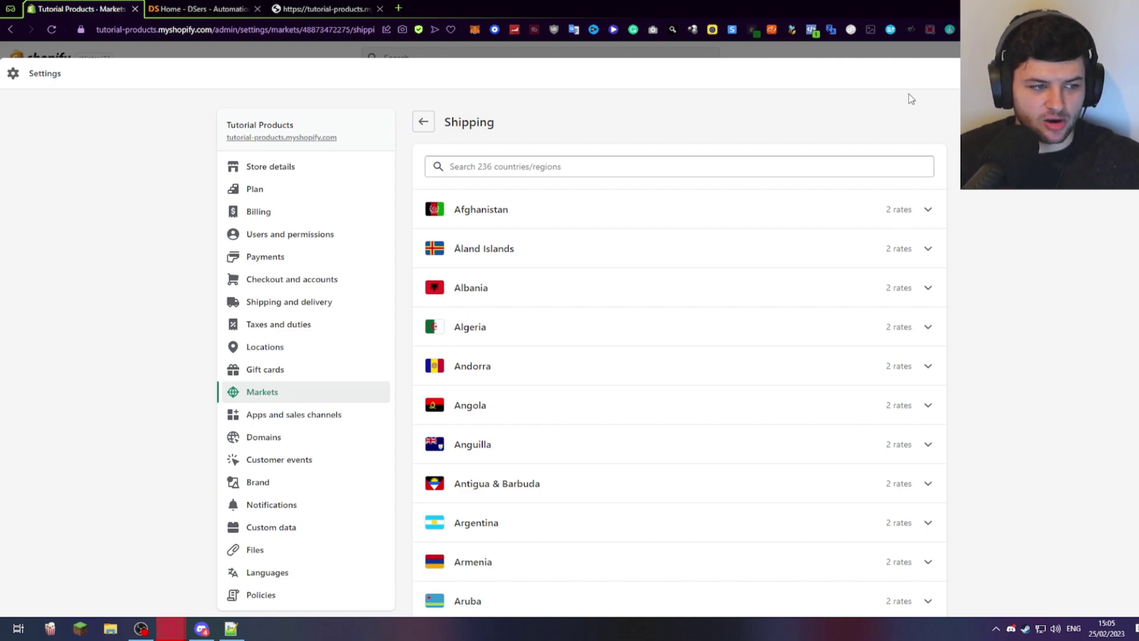
Step: Return to the Global market's overview, set its market status to Active and save
left_click(423, 122)
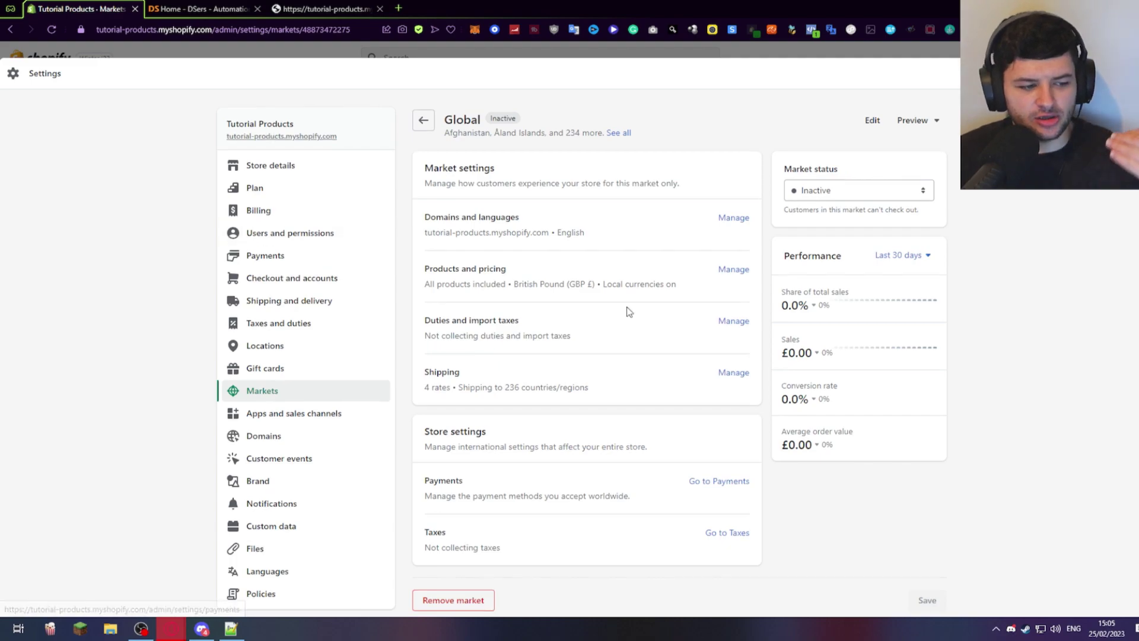
scroll(611, 308, "down", 1)
scroll(600, 305, "up", 1)
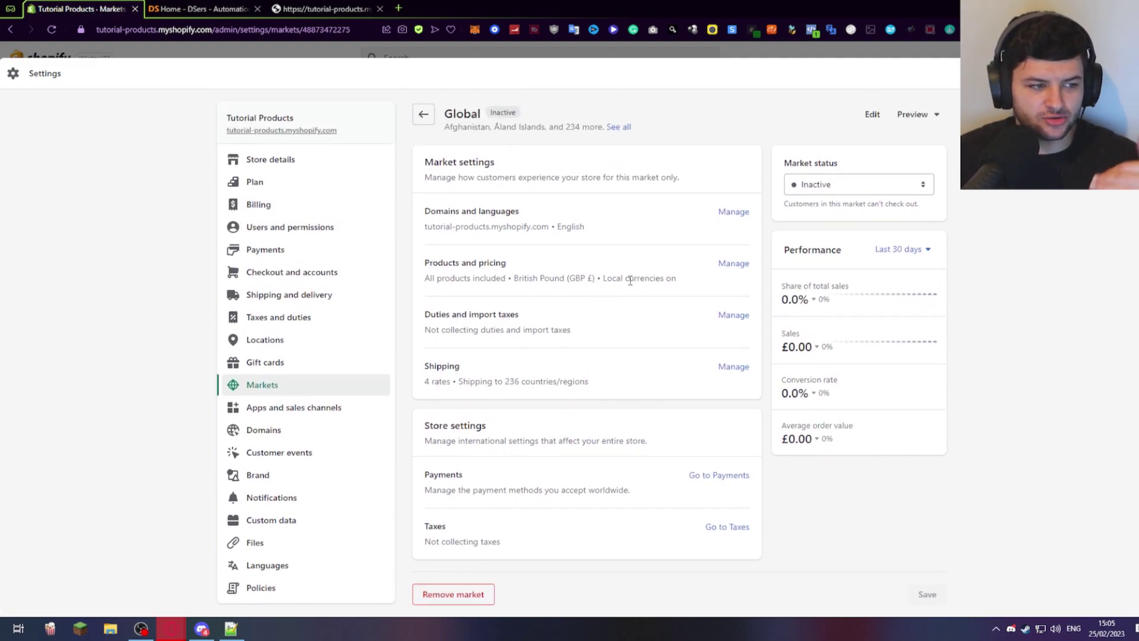
scroll(490, 142, "down", 1)
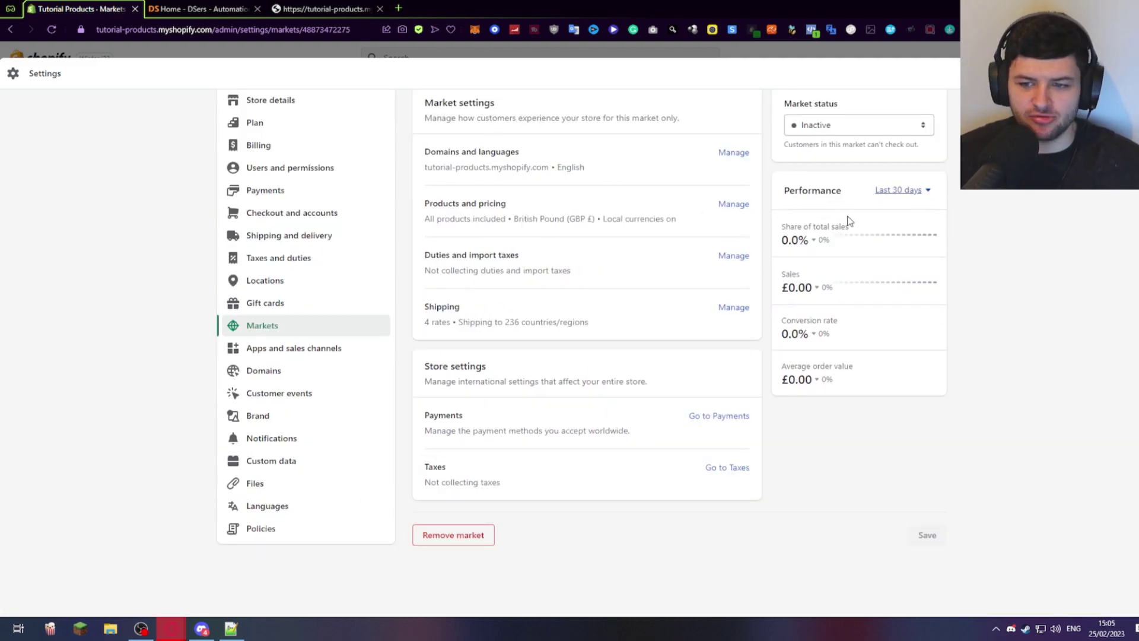
scroll(513, 190, "up", 1)
left_click(795, 185)
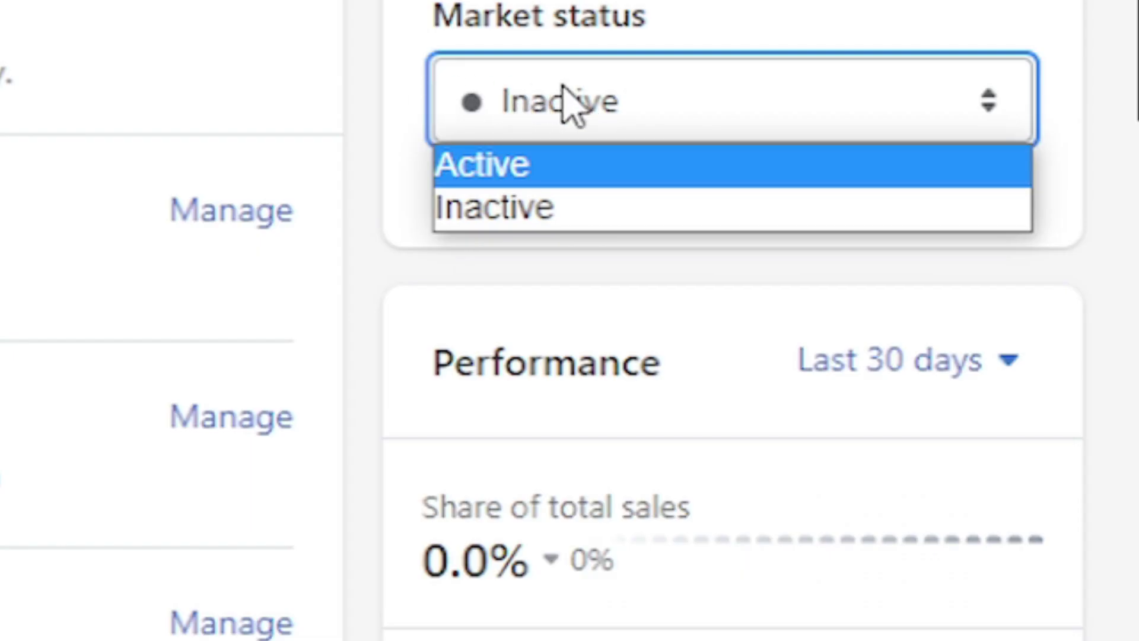
left_click(516, 171)
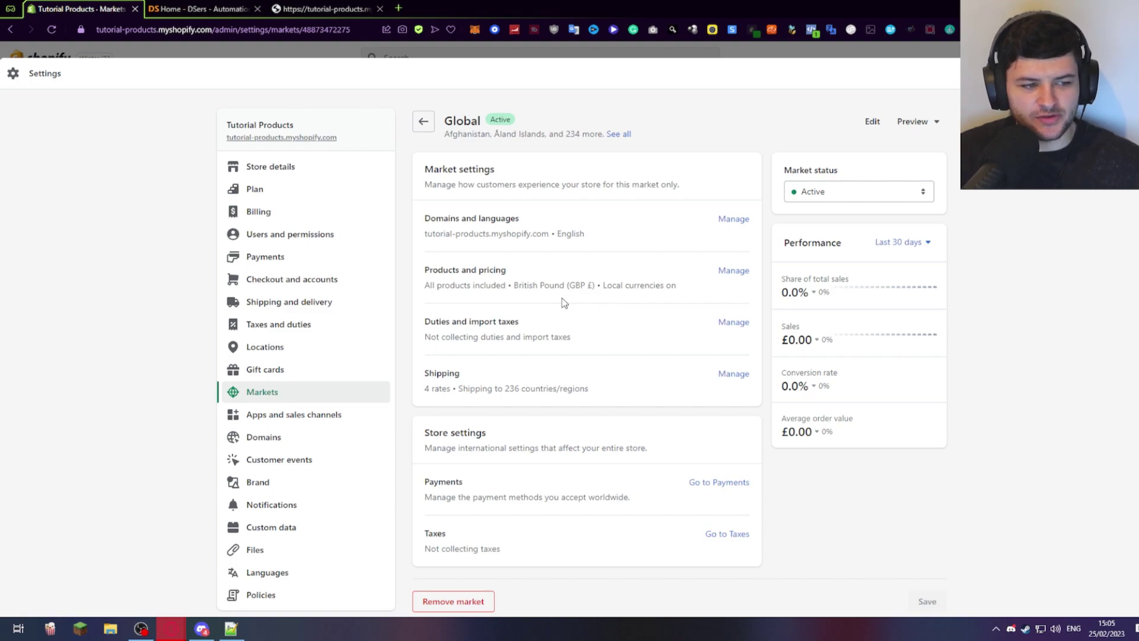
triple_click(435, 274)
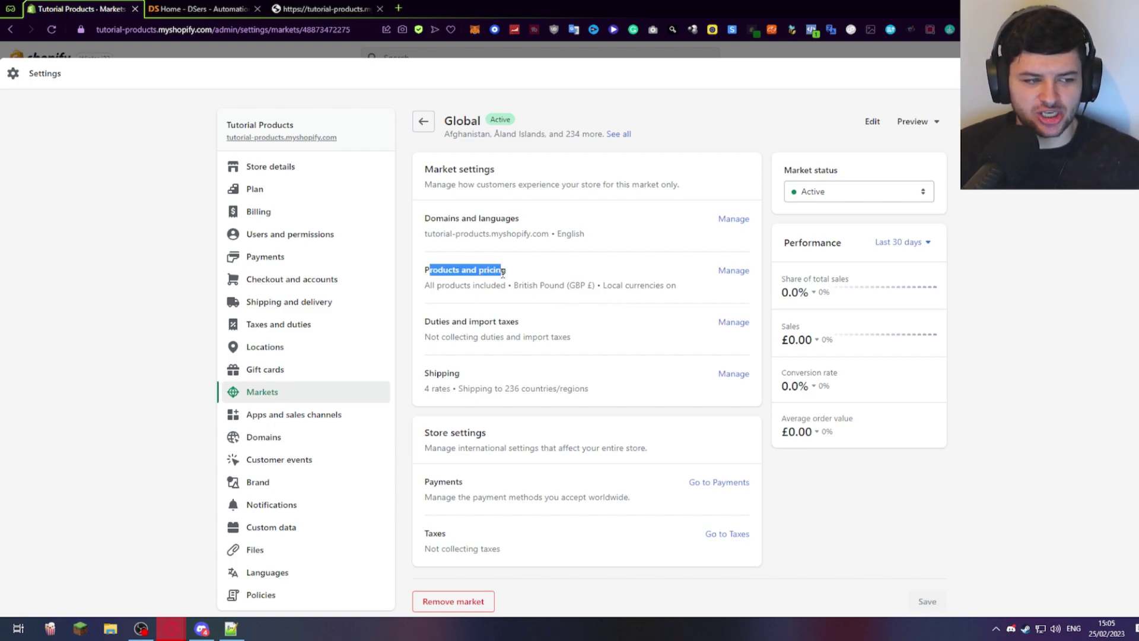
key("ctrl+c")
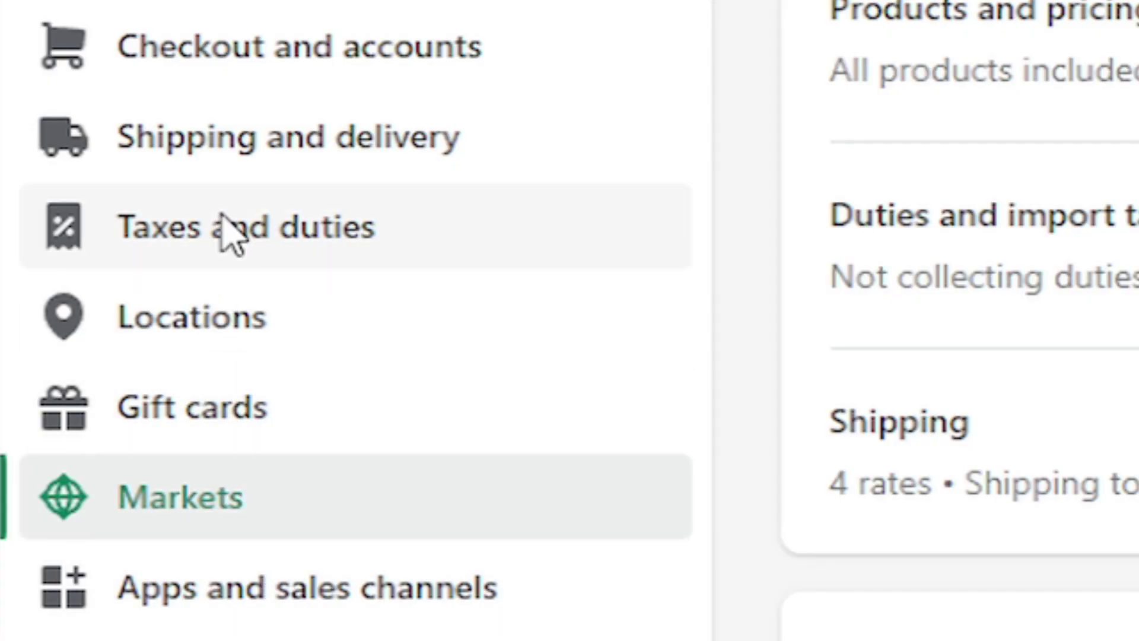
Step: From the Taxes and duties settings, enable tax charging on all four diffuser variants, save them and return to the tax settings
left_click(274, 325)
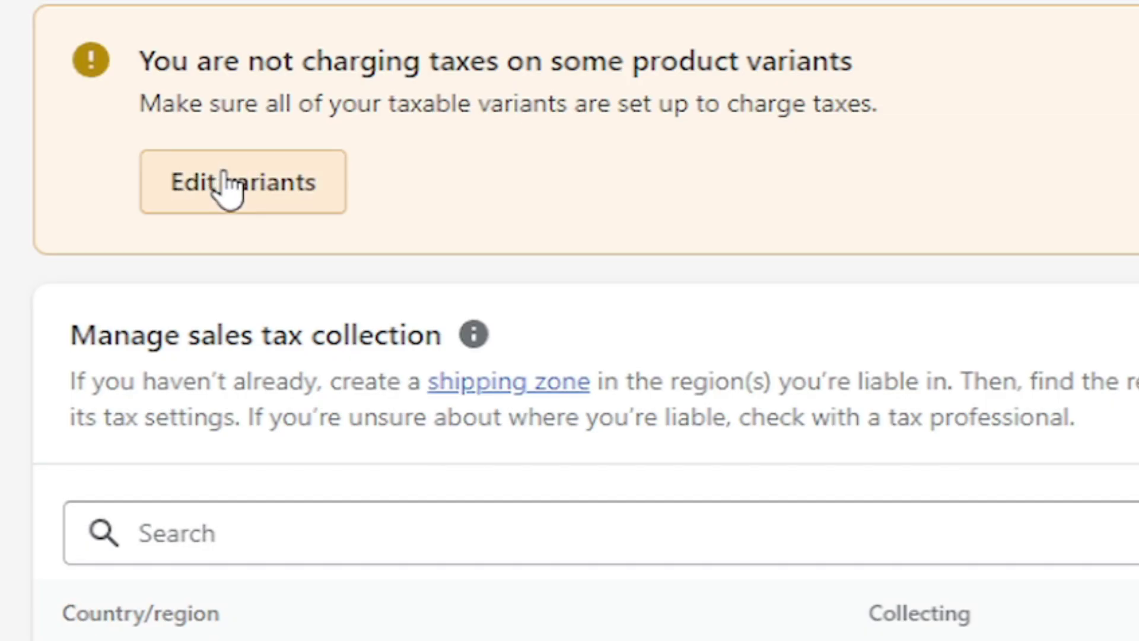
left_click(473, 220)
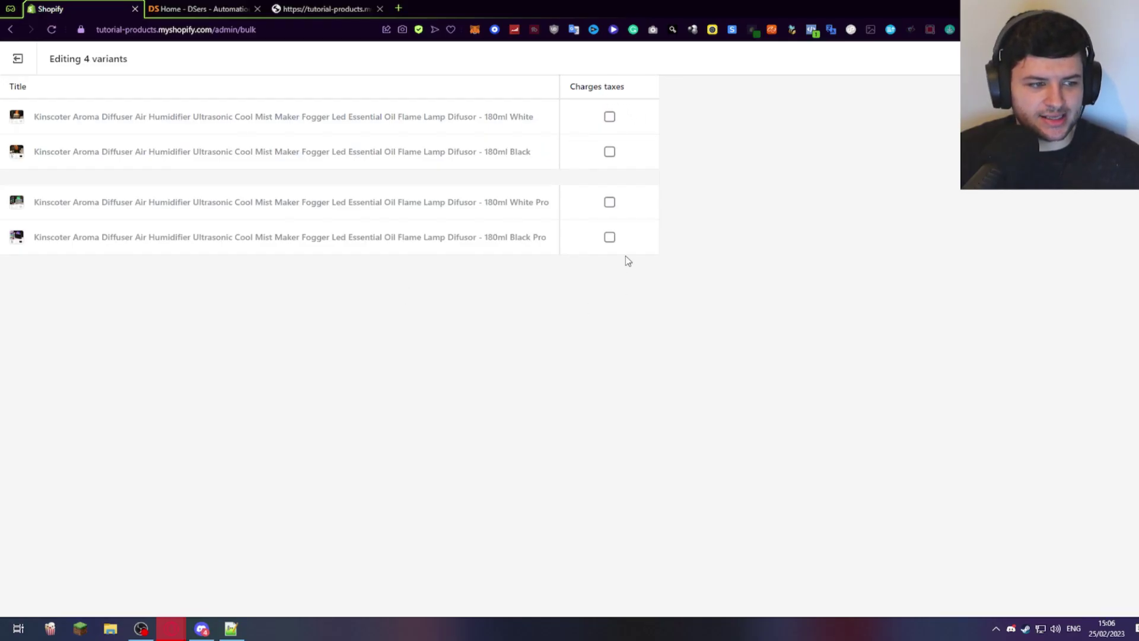
left_click(609, 239)
left_click(608, 203)
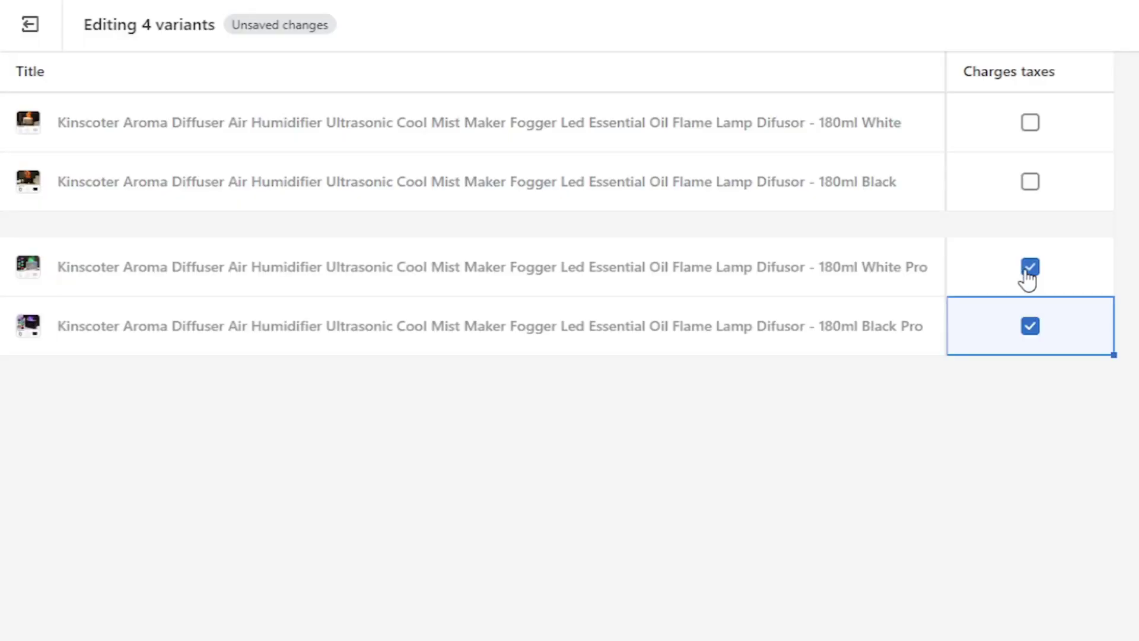
left_click(1030, 184)
left_click(1029, 125)
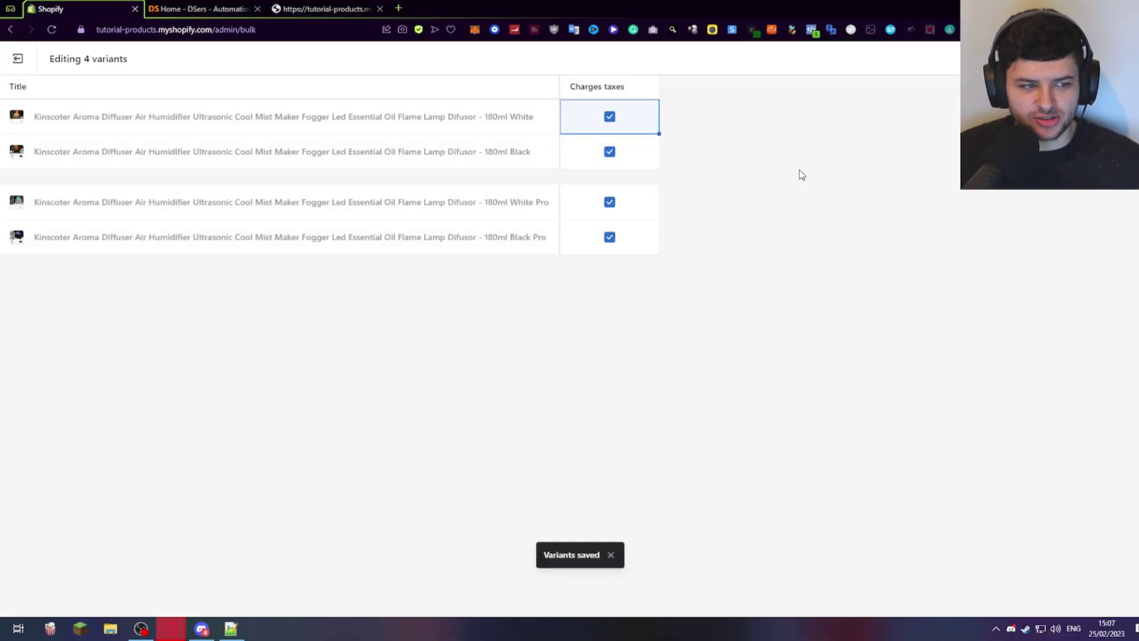
left_click(18, 58)
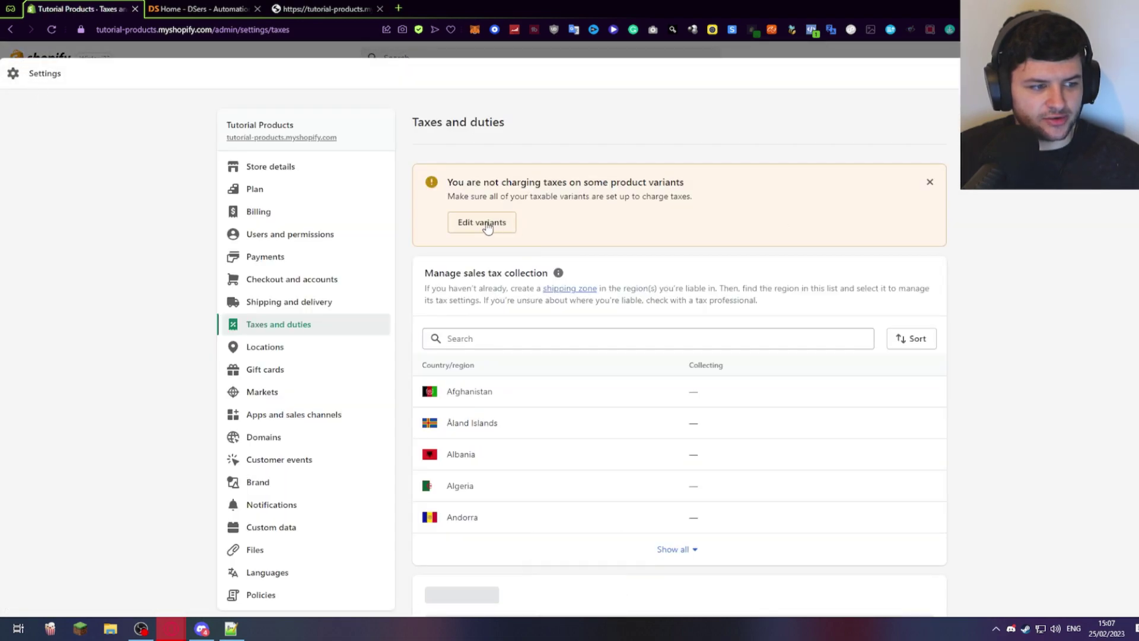
Step: Show all countries under Manage sales tax collection and examine the collecting status listed for each one
scroll(486, 227, "down", 2)
left_click_drag(424, 154, 526, 154)
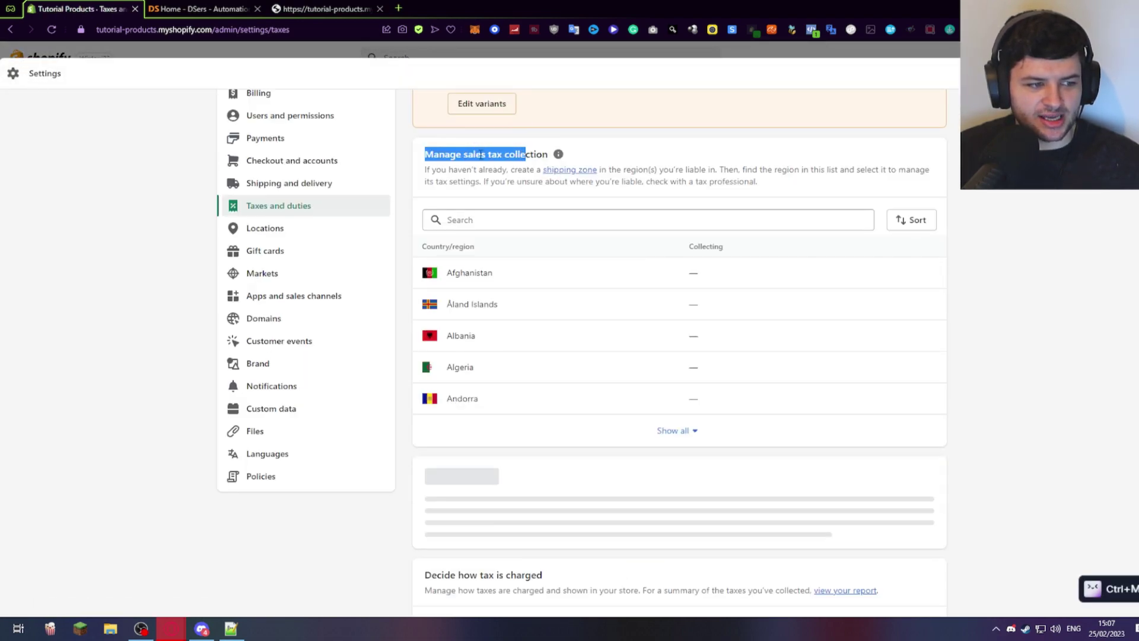
left_click(438, 166)
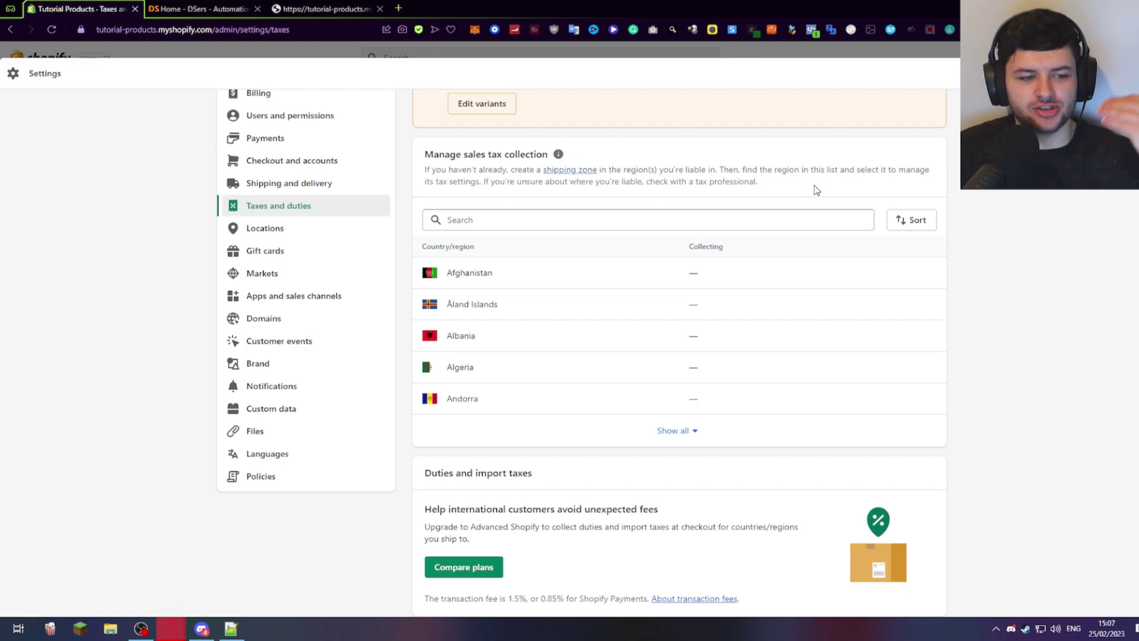
scroll(633, 320, "down", 1)
left_click(662, 371)
scroll(646, 356, "down", 5)
scroll(645, 351, "down", 20)
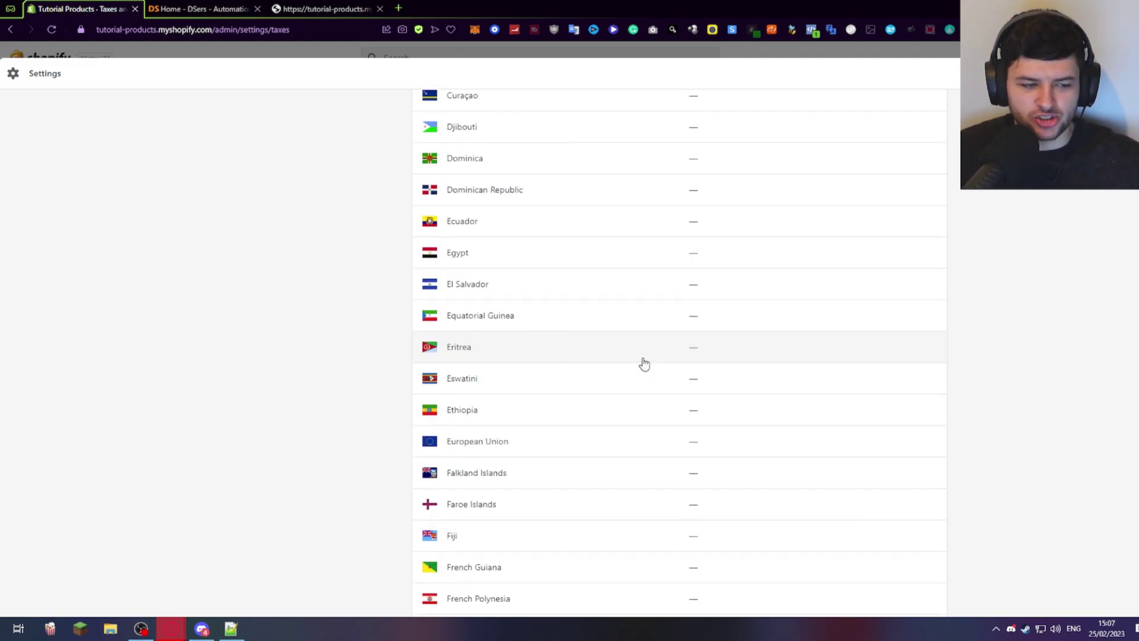
scroll(672, 373, "down", 20)
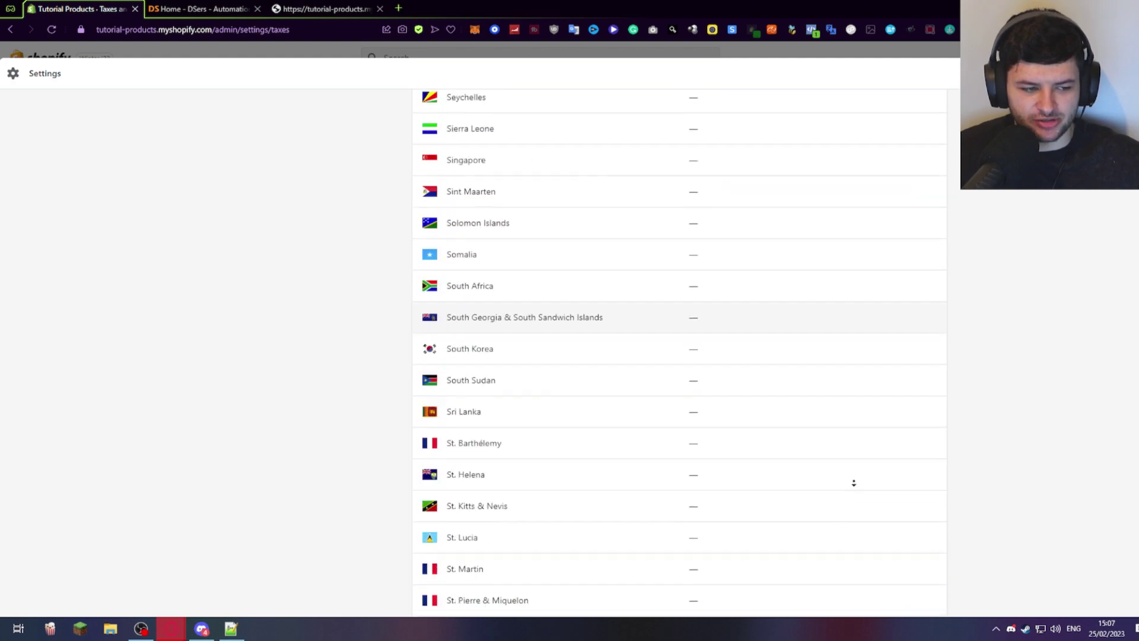
scroll(700, 283, "down", 15)
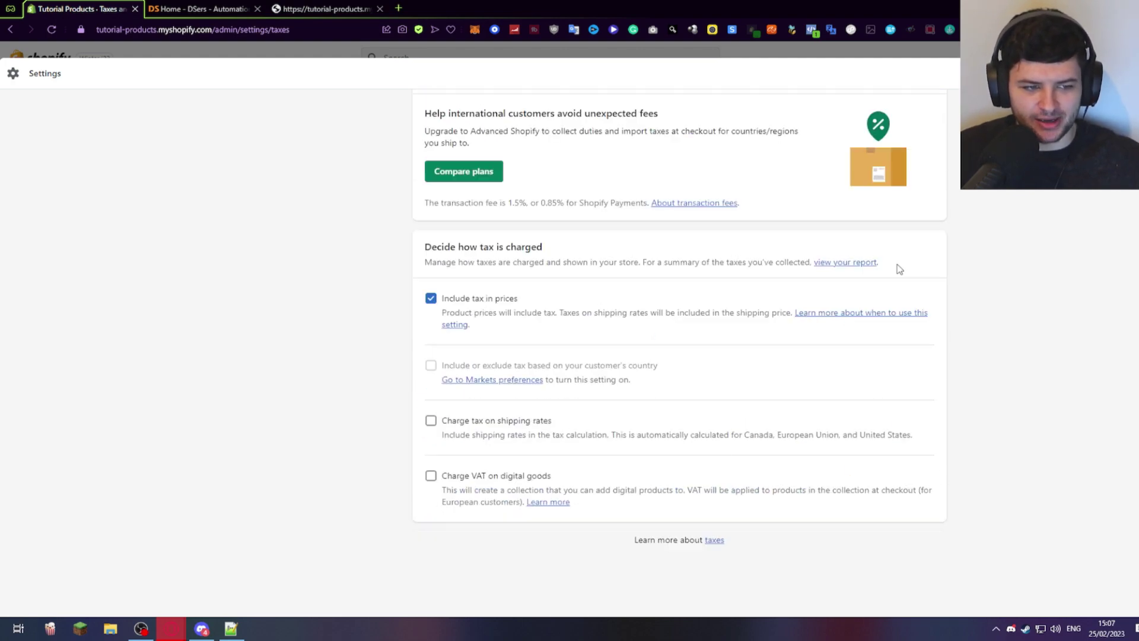
Step: Review the options under Decide how tax is charged, covering prices, customer country, shipping rates and VAT on digital goods
scroll(899, 269, "up", 7)
scroll(704, 385, "down", 5)
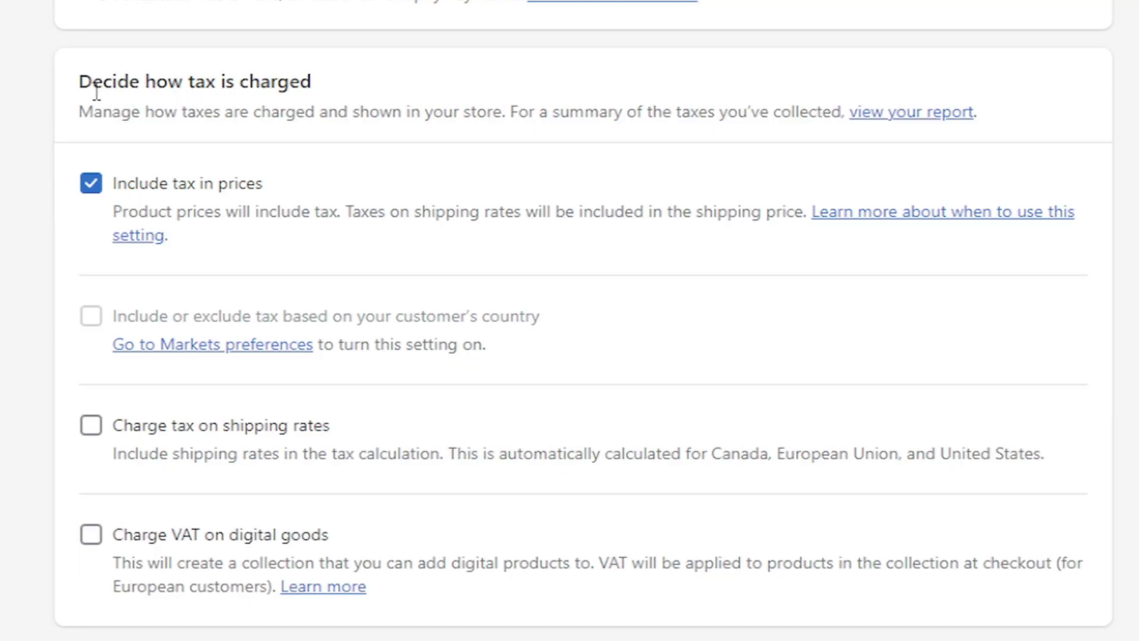
left_click_drag(424, 365, 571, 383)
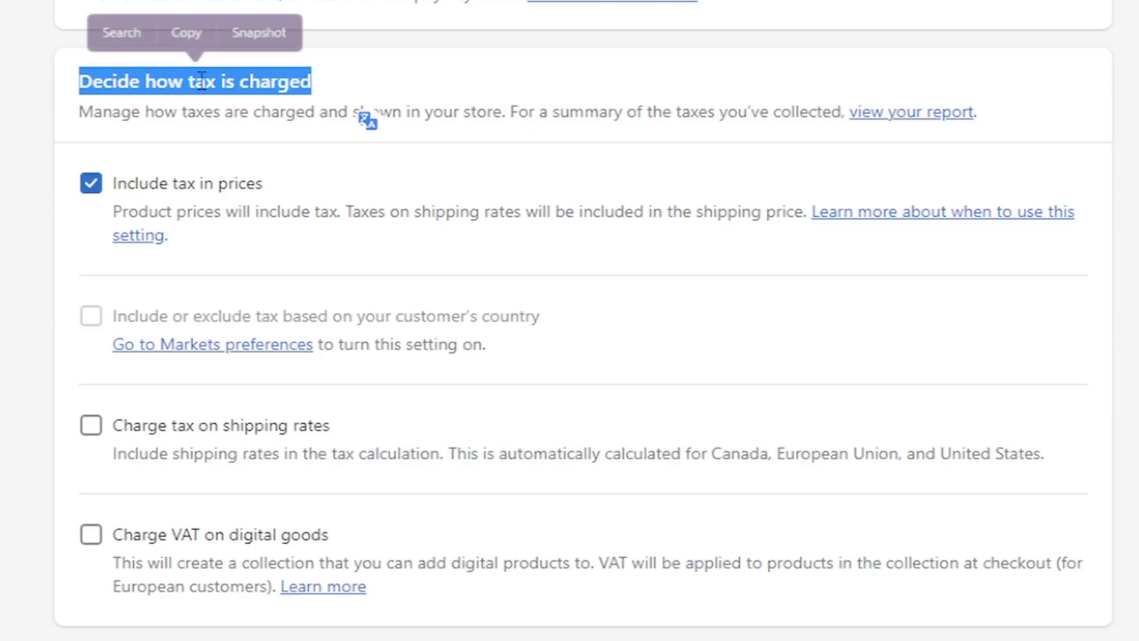
left_click(431, 381)
left_click_drag(90, 111, 539, 112)
left_click(286, 125)
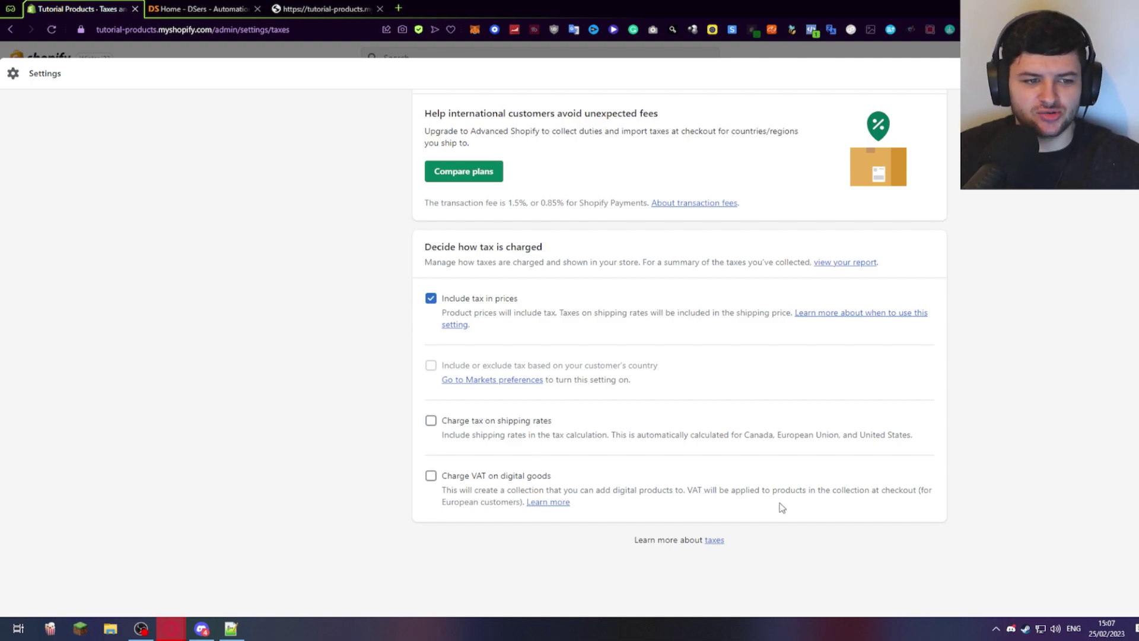
Step: Leave the Taxes and duties page and open the store's Locations settings
scroll(780, 507, "up", 20)
scroll(356, 404, "up", 20)
scroll(339, 376, "up", 20)
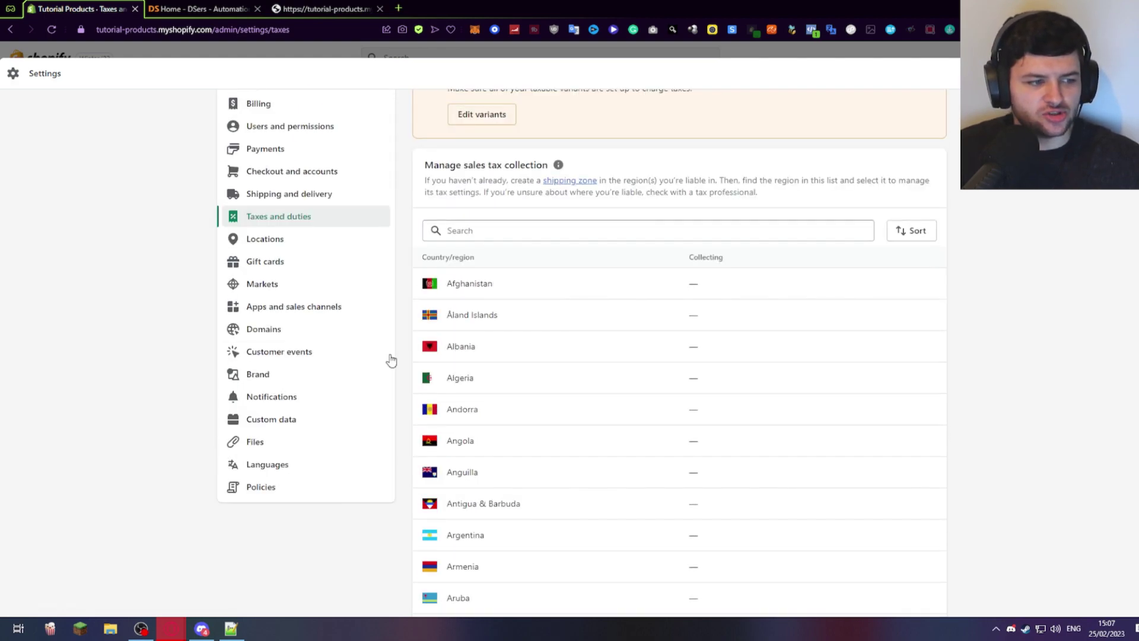
scroll(390, 360, "up", 3)
left_click(264, 346)
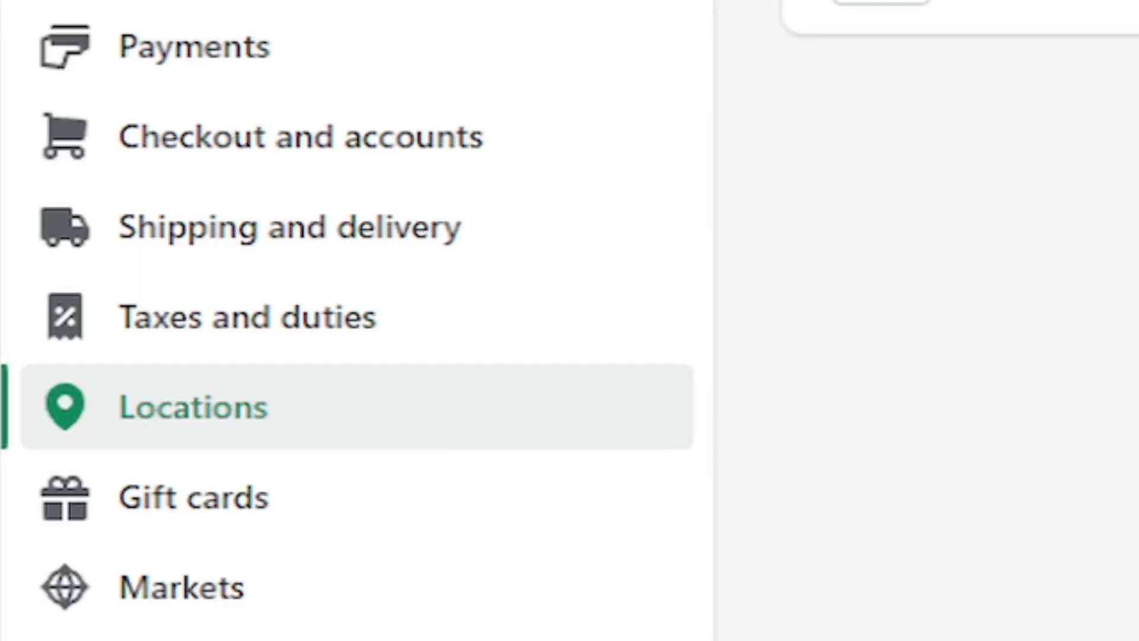